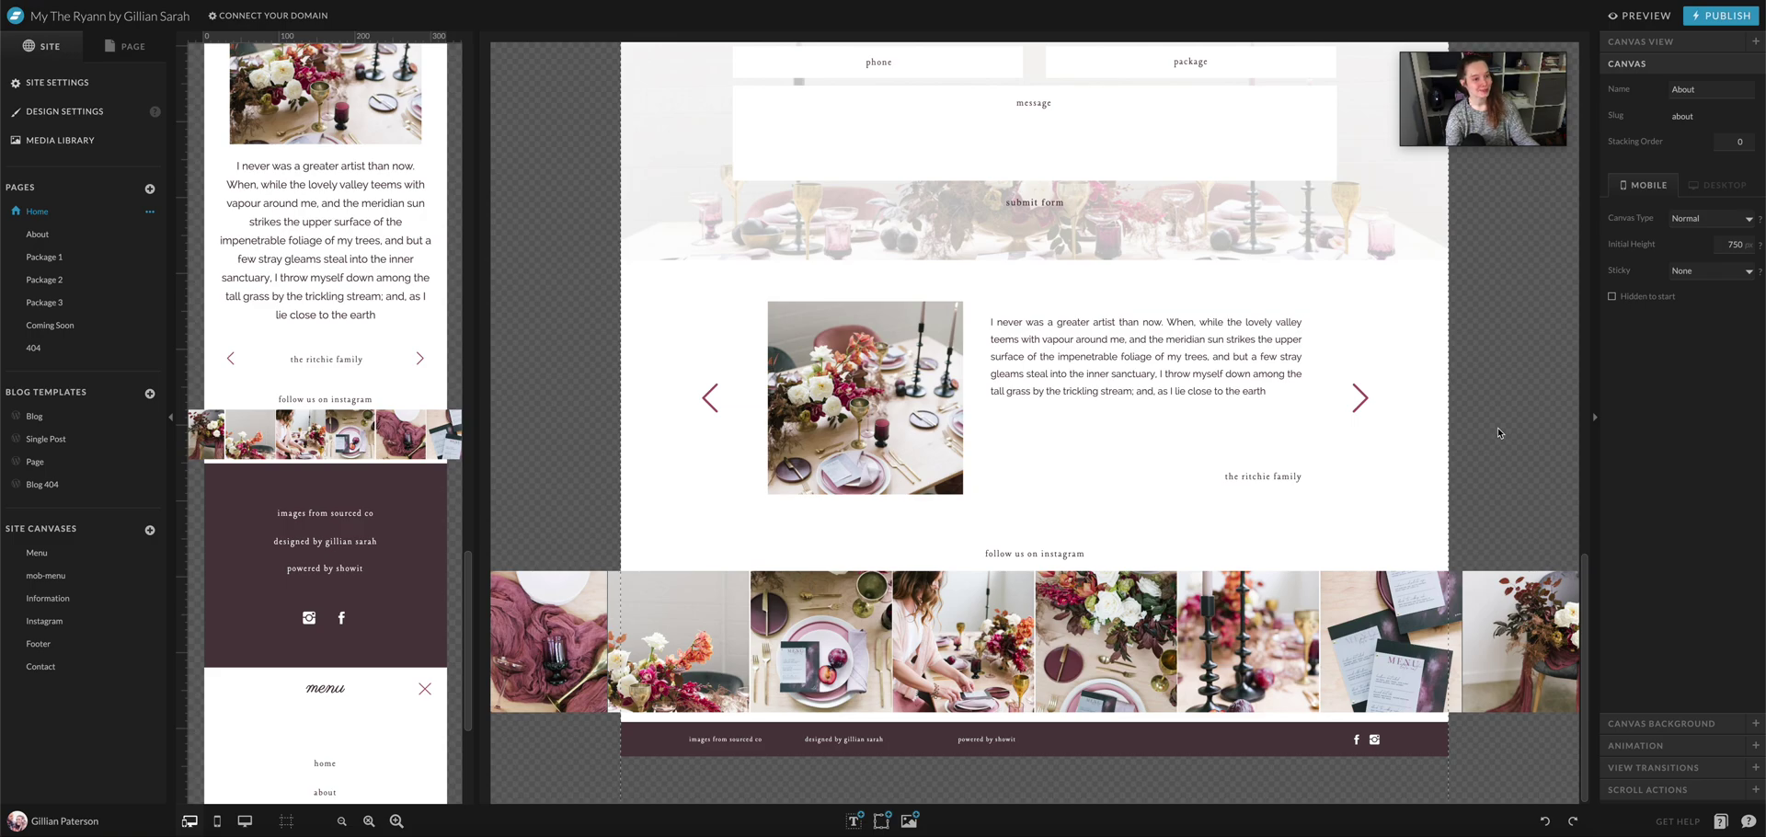
- Select the Instagram site canvas and open it on its own for editing
mouse_move(950, 583)
mouse_move(1141, 725)
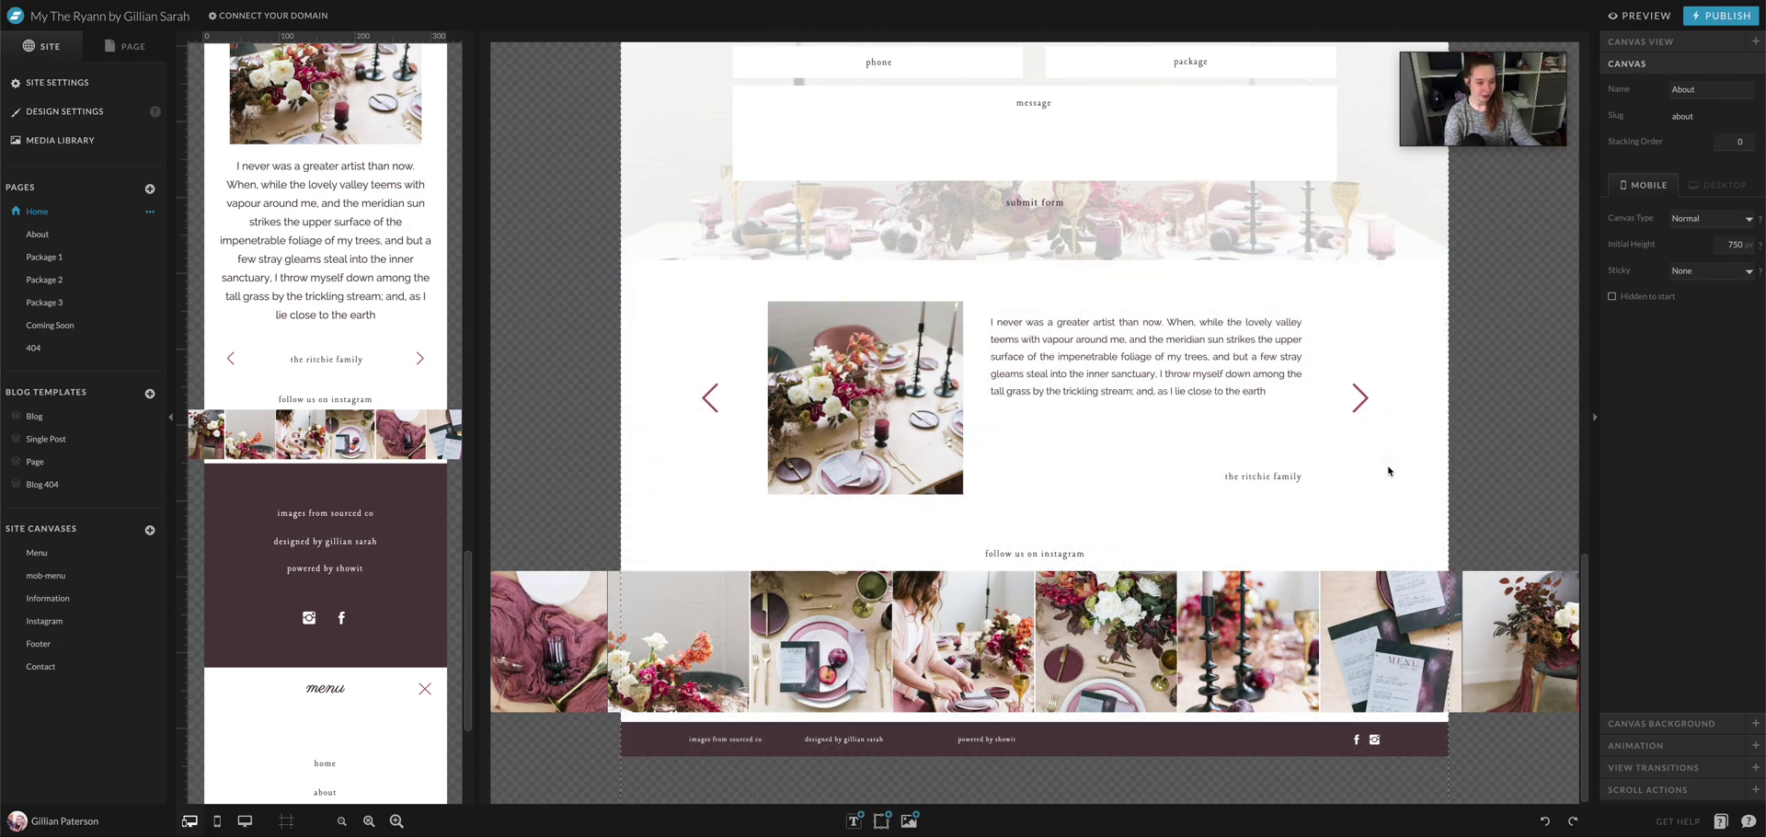
left_click(1310, 575)
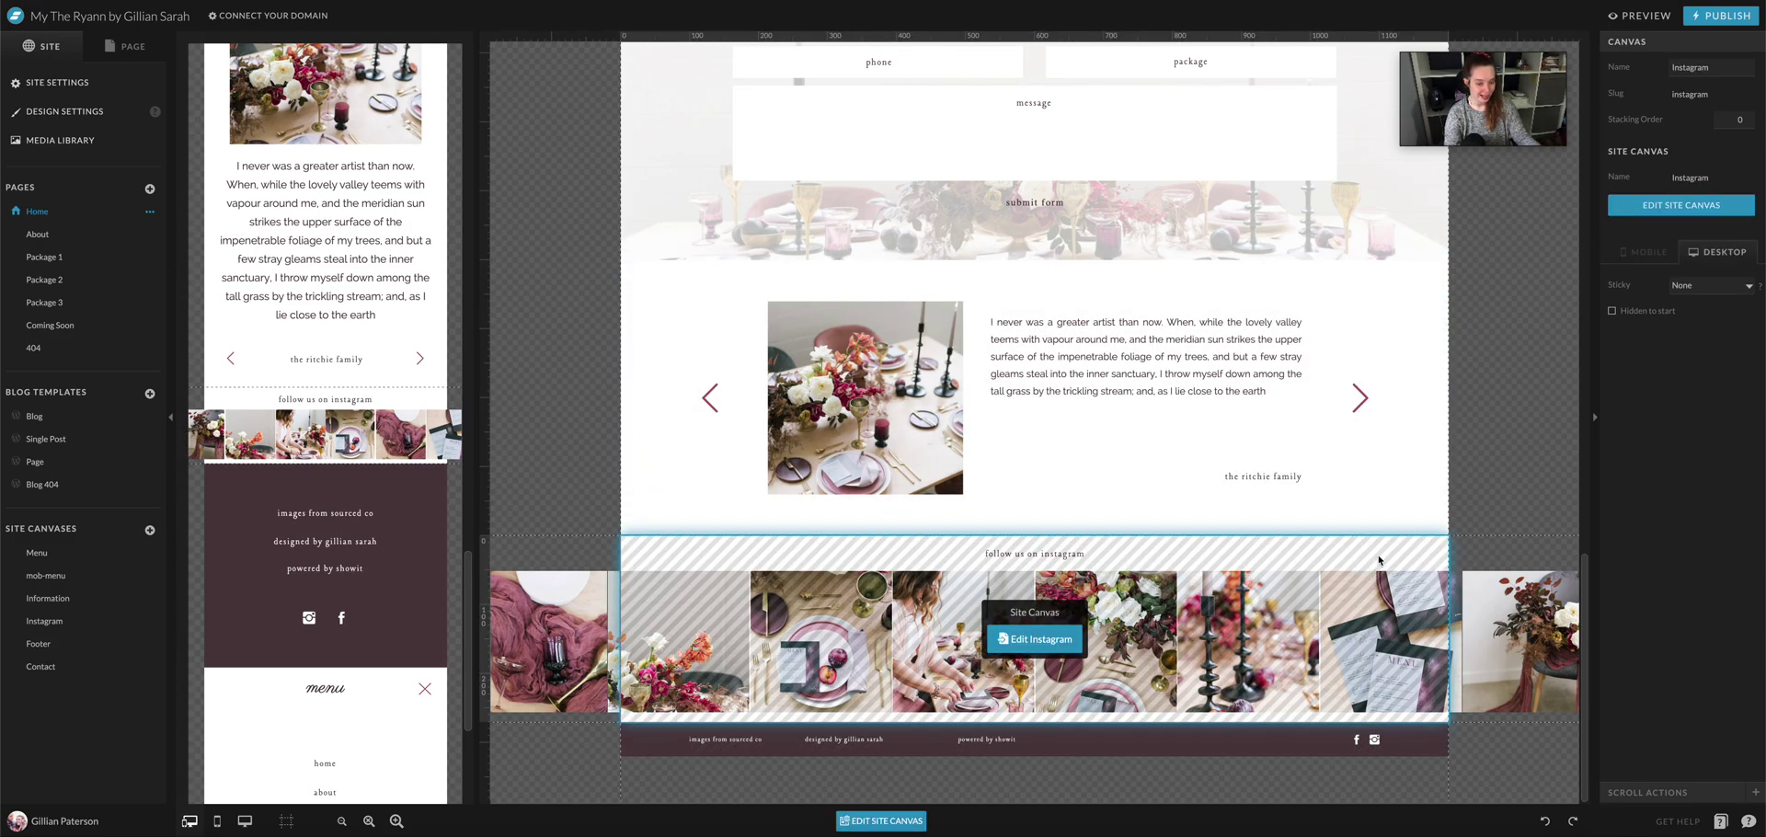
left_click(1028, 642)
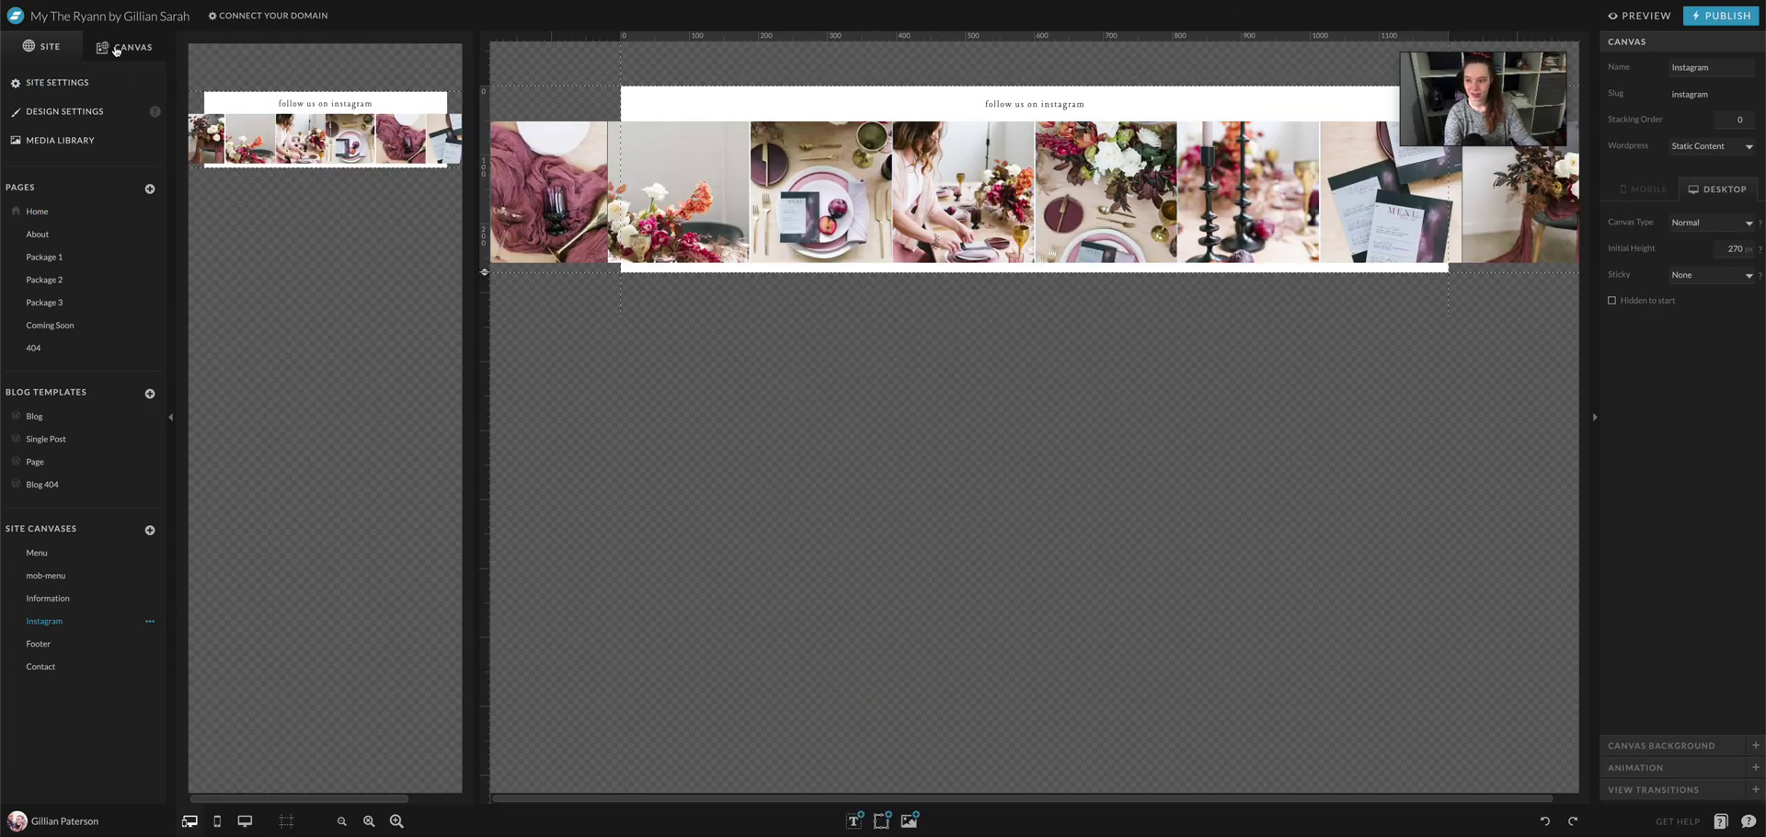
- Go back to the Home page and open the Footer canvas for editing
left_click(122, 47)
scroll(700, 368, "down", 10)
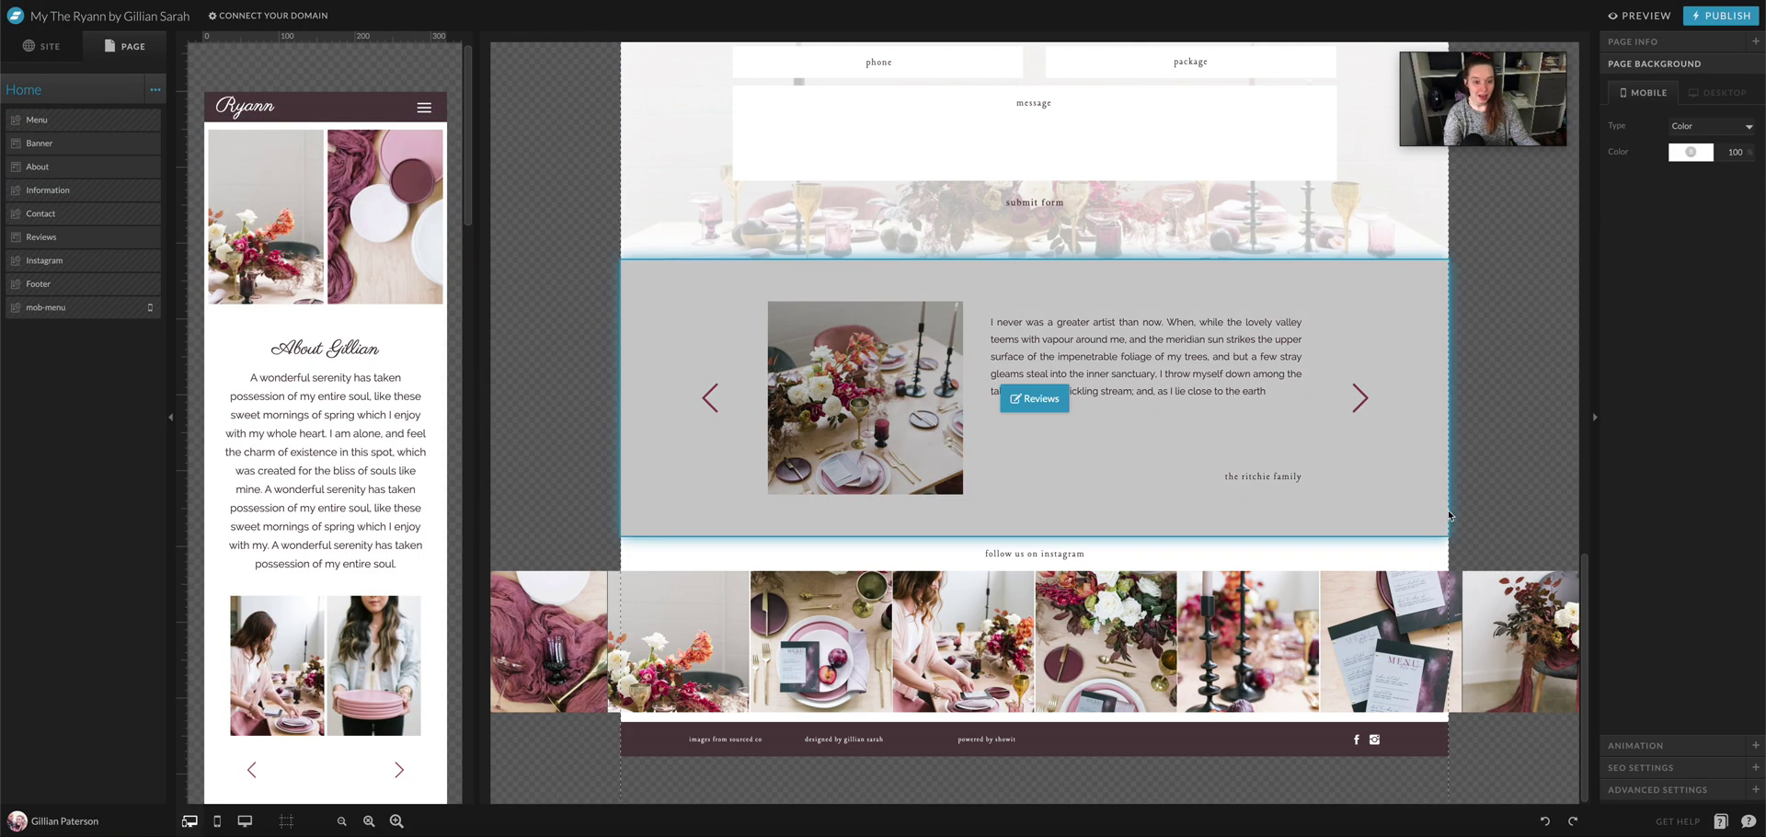
scroll(260, 528, "down", 2)
scroll(260, 527, "down", 5)
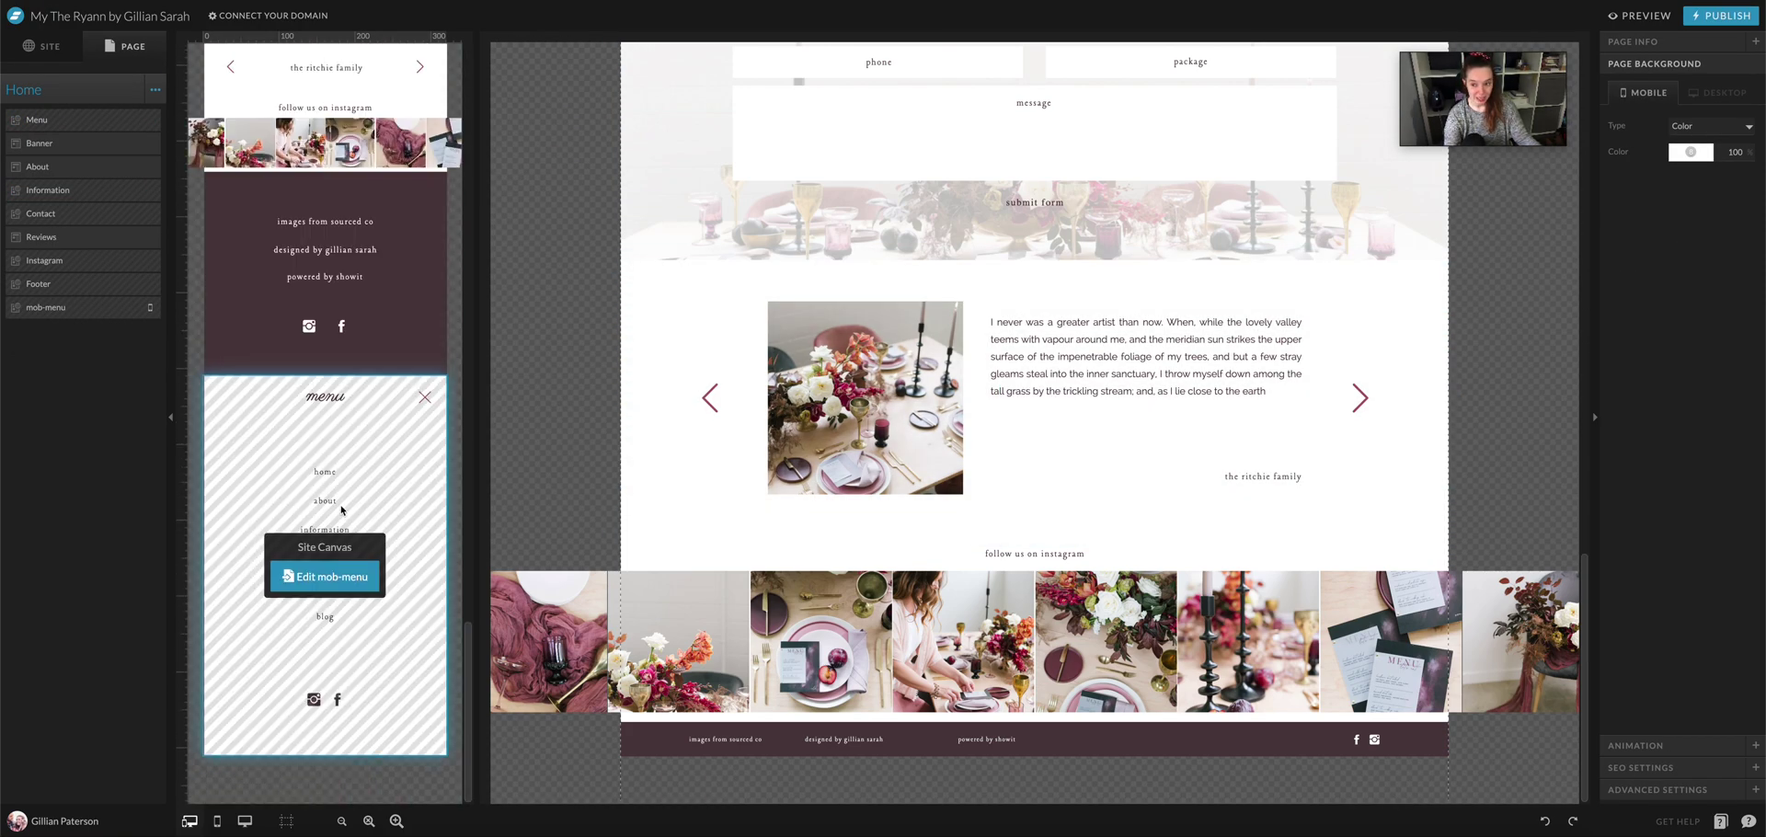
scroll(304, 478, "up", 3)
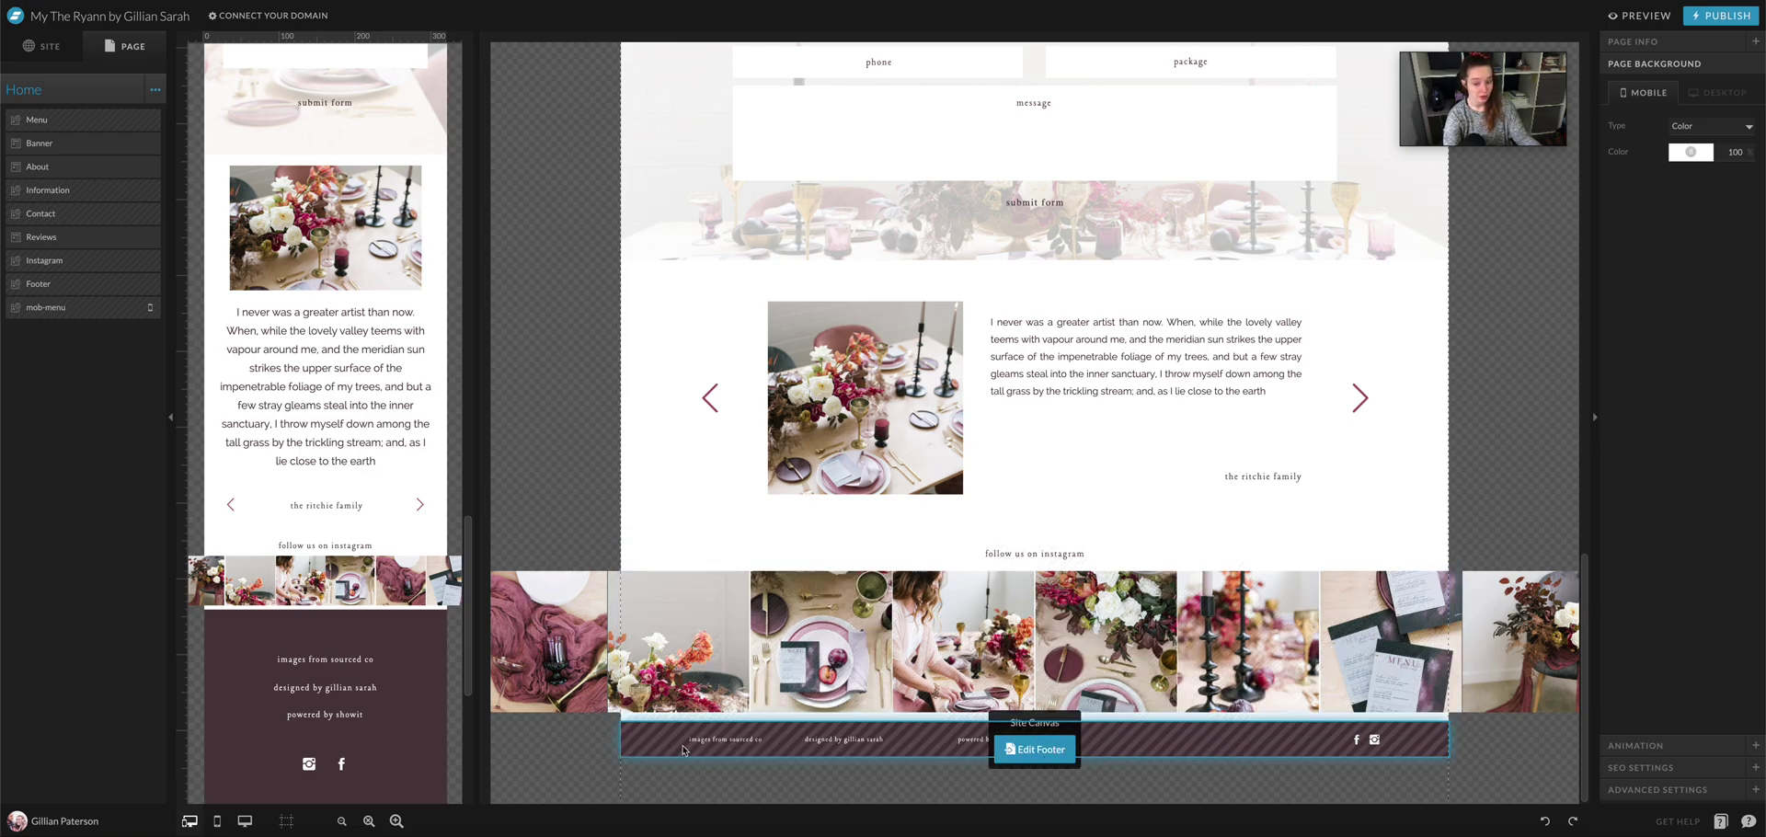
mouse_move(1157, 756)
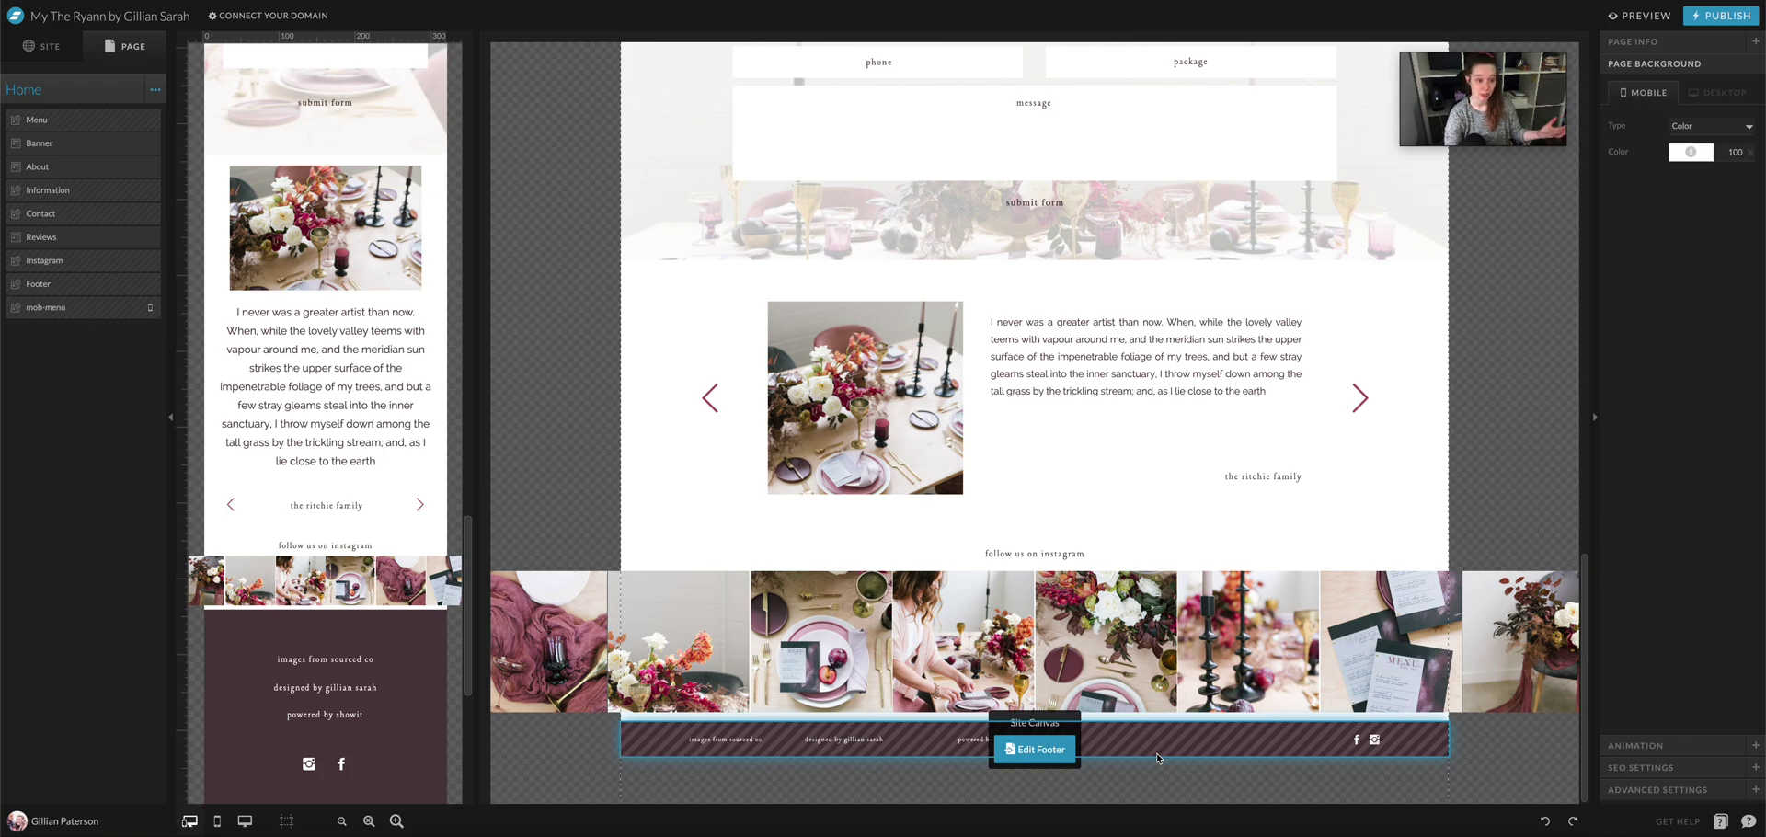
mouse_move(985, 743)
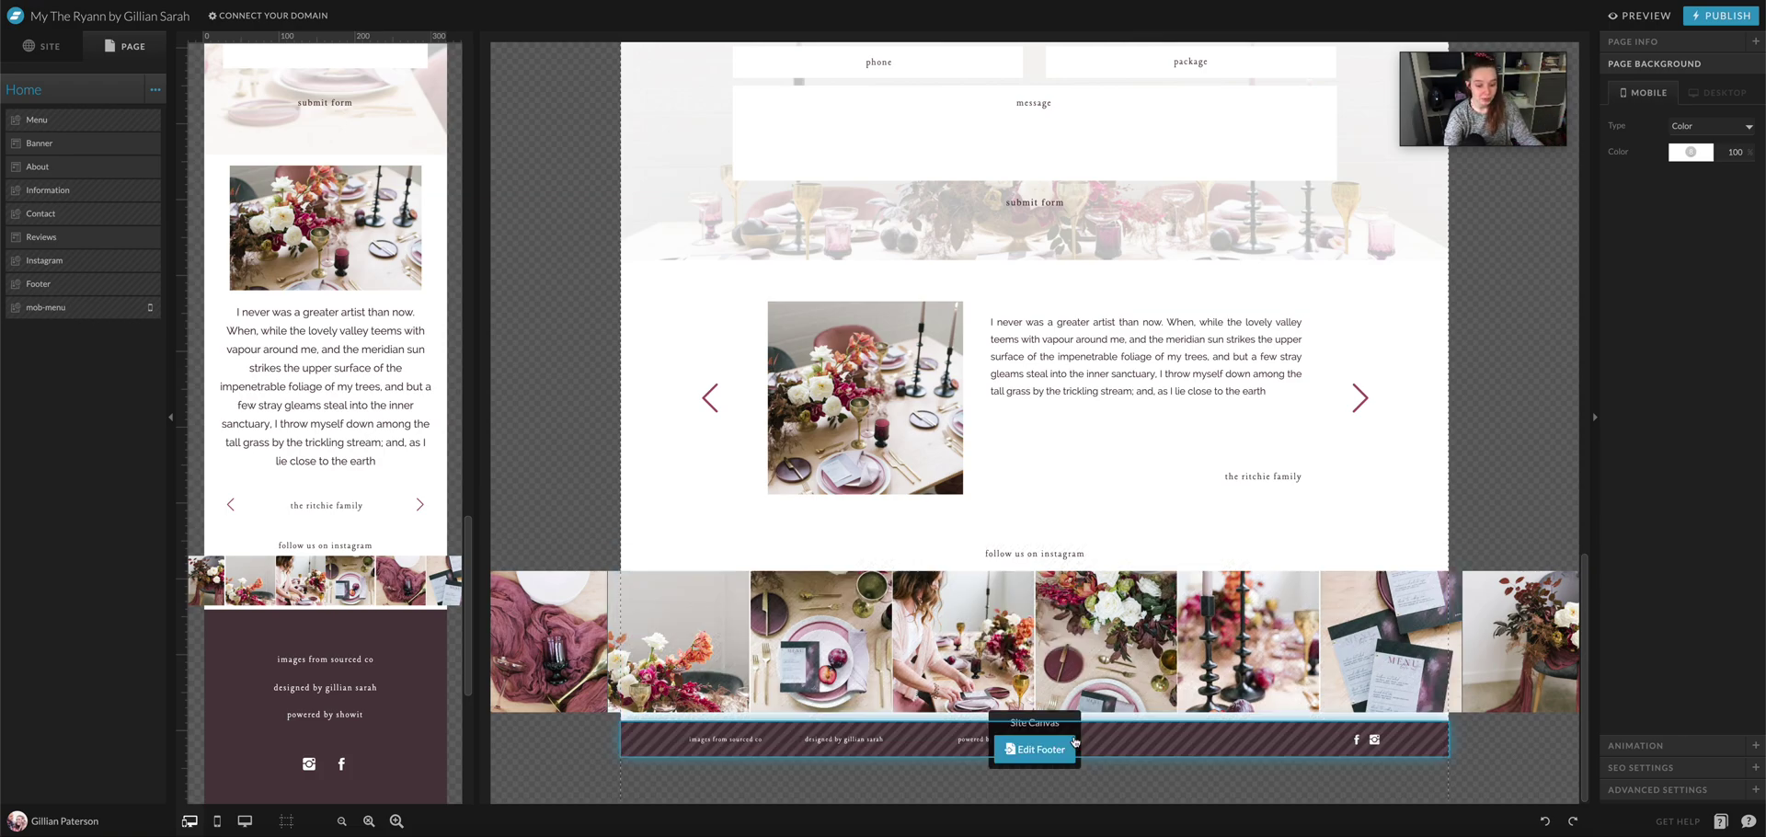
left_click(1053, 748)
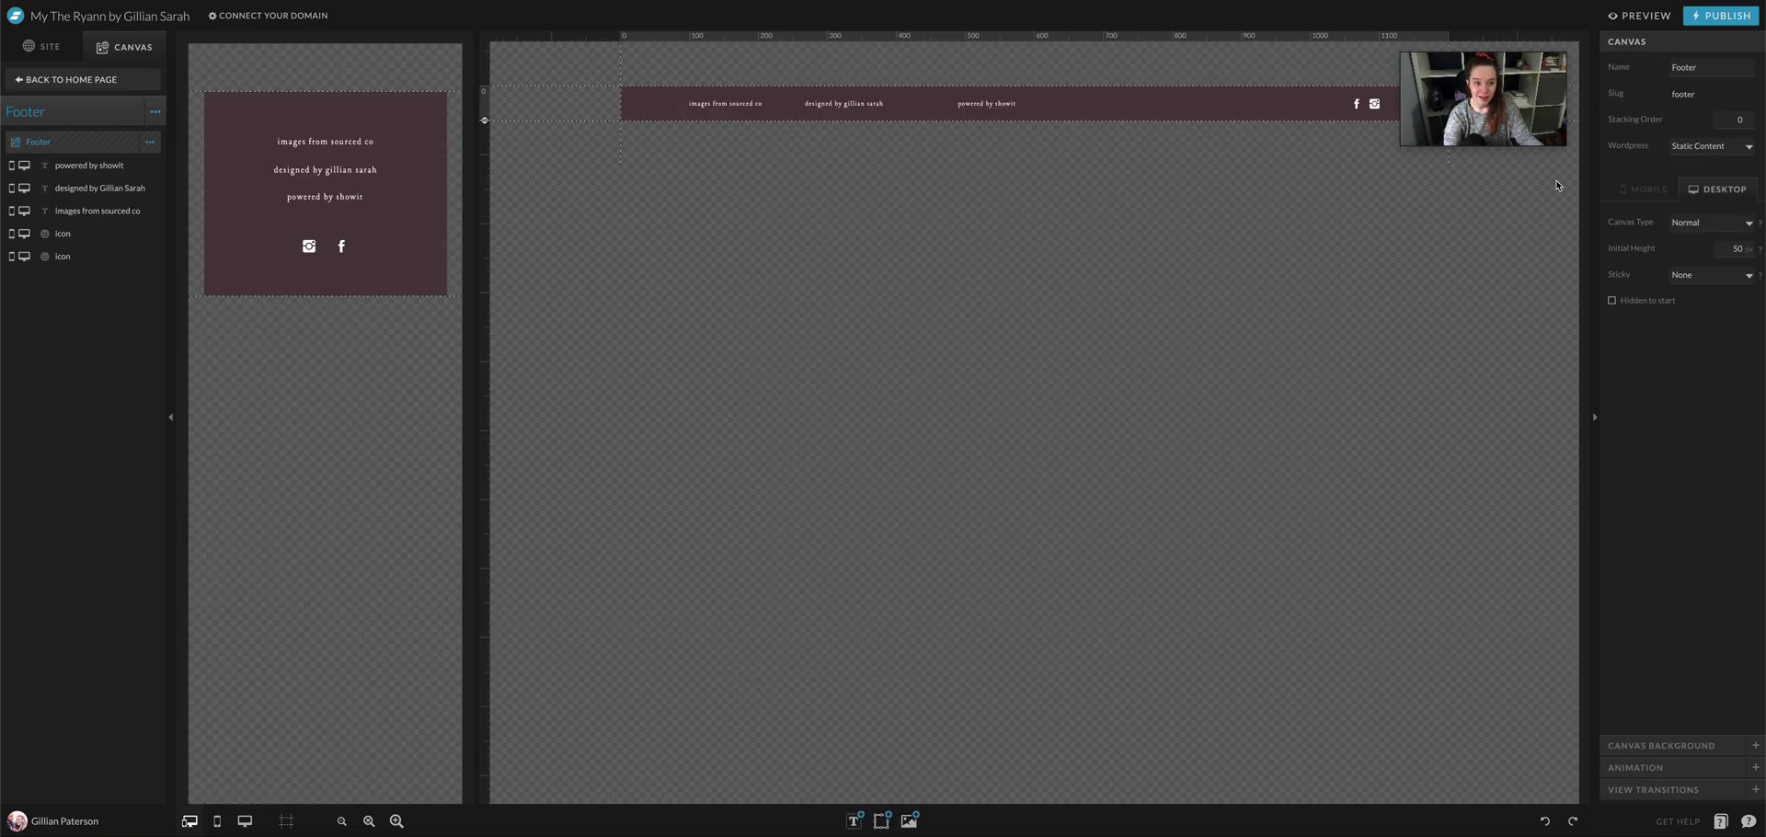
left_click_drag(1518, 72, 1522, 733)
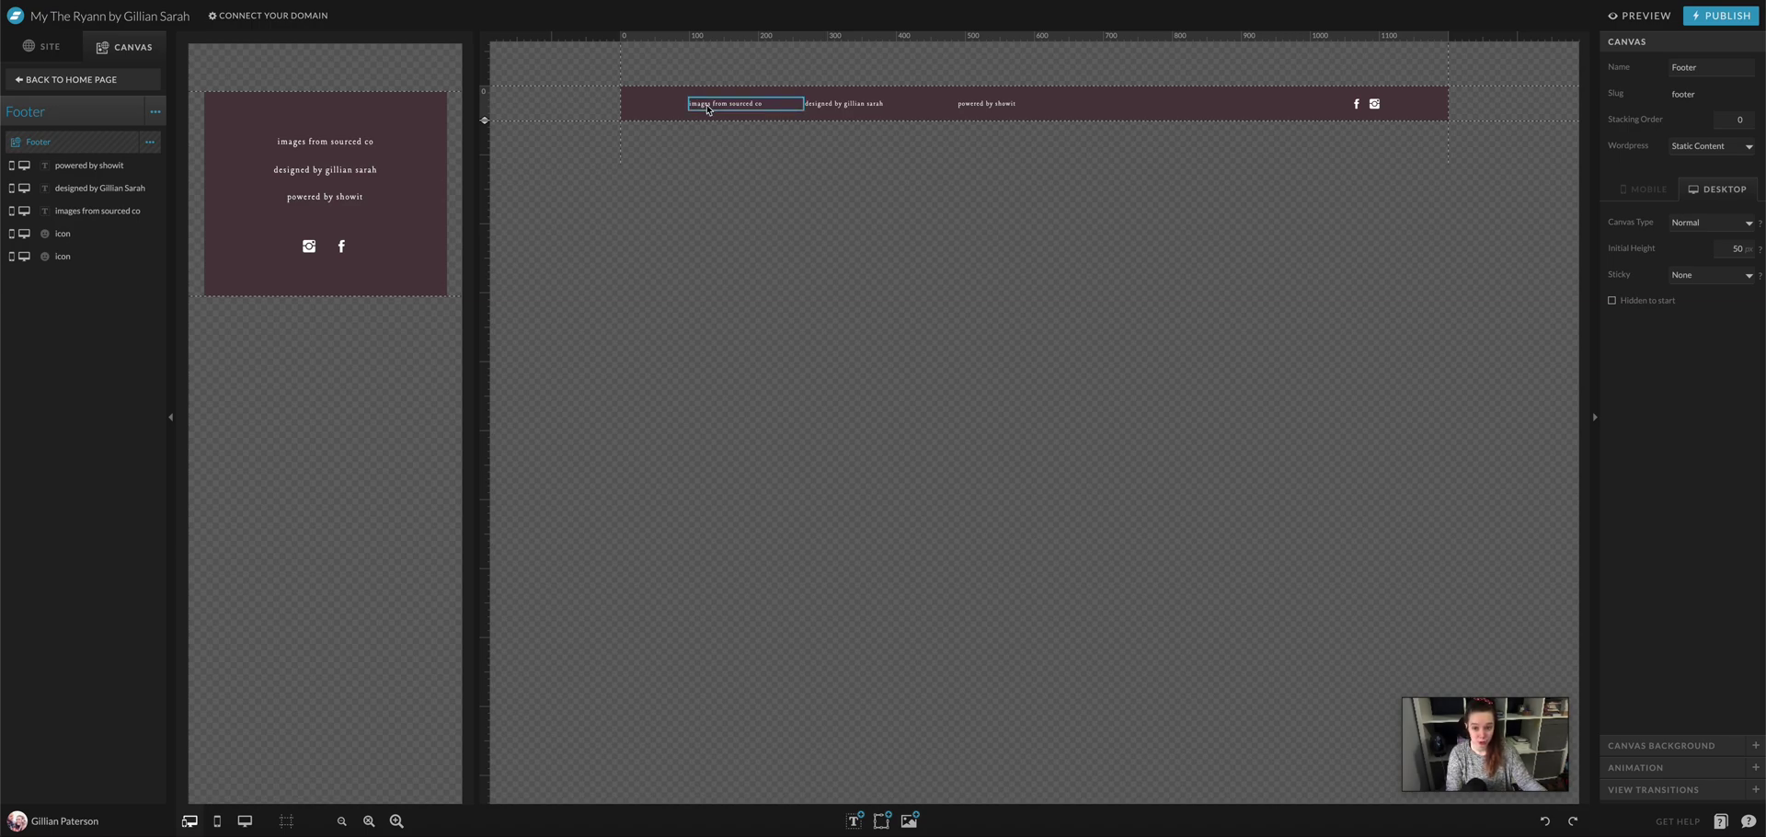
double_click(756, 105)
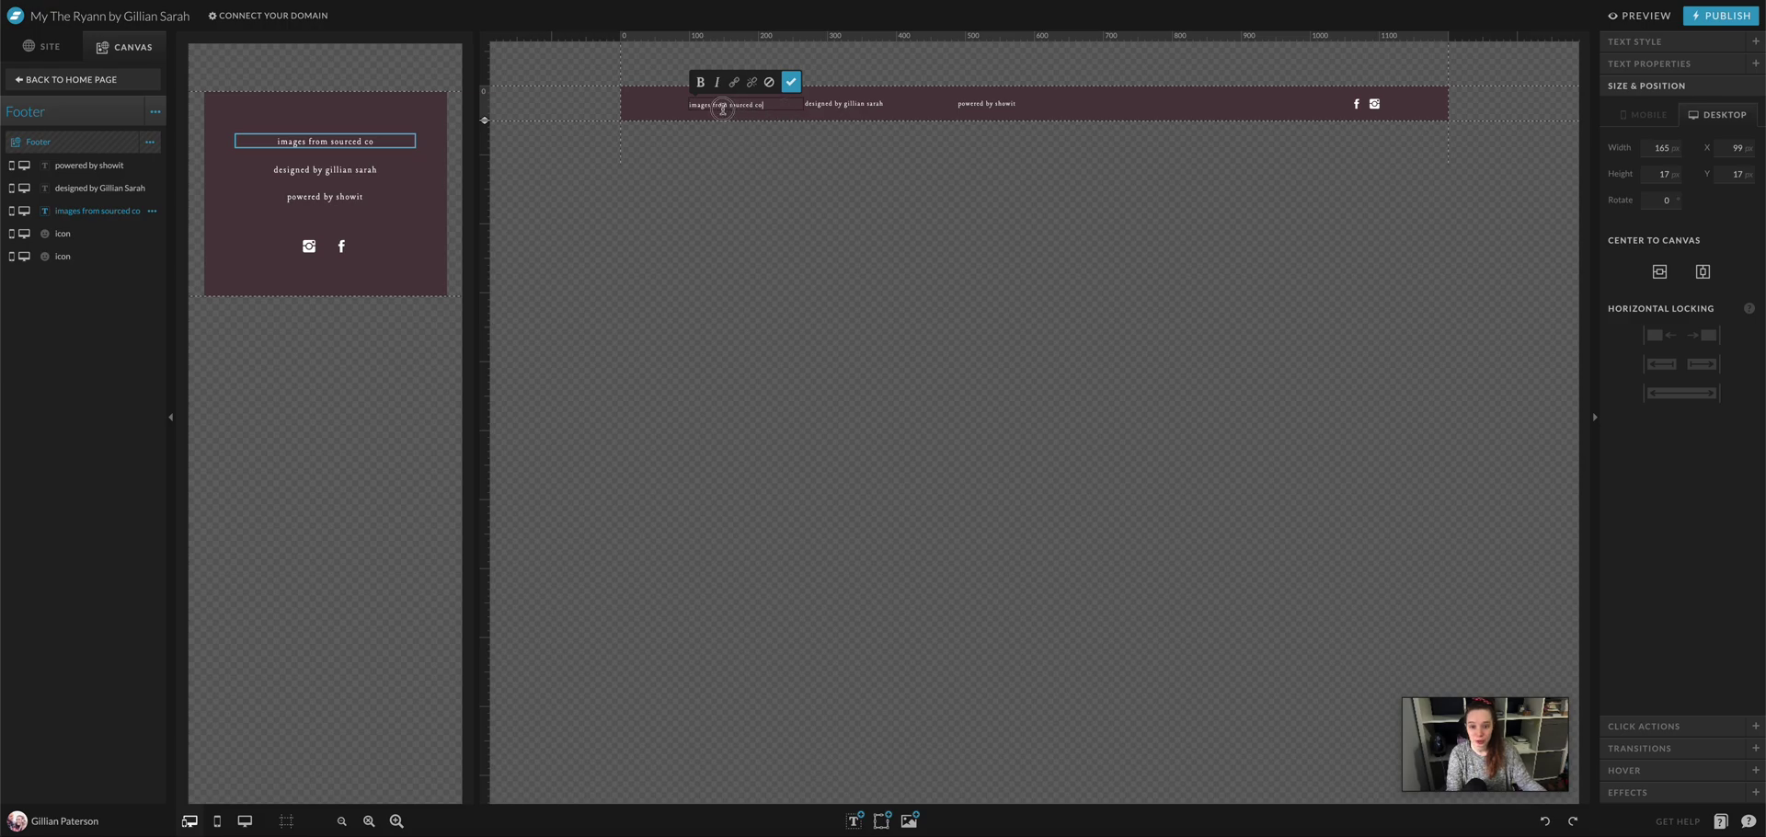
left_click_drag(762, 104, 710, 107)
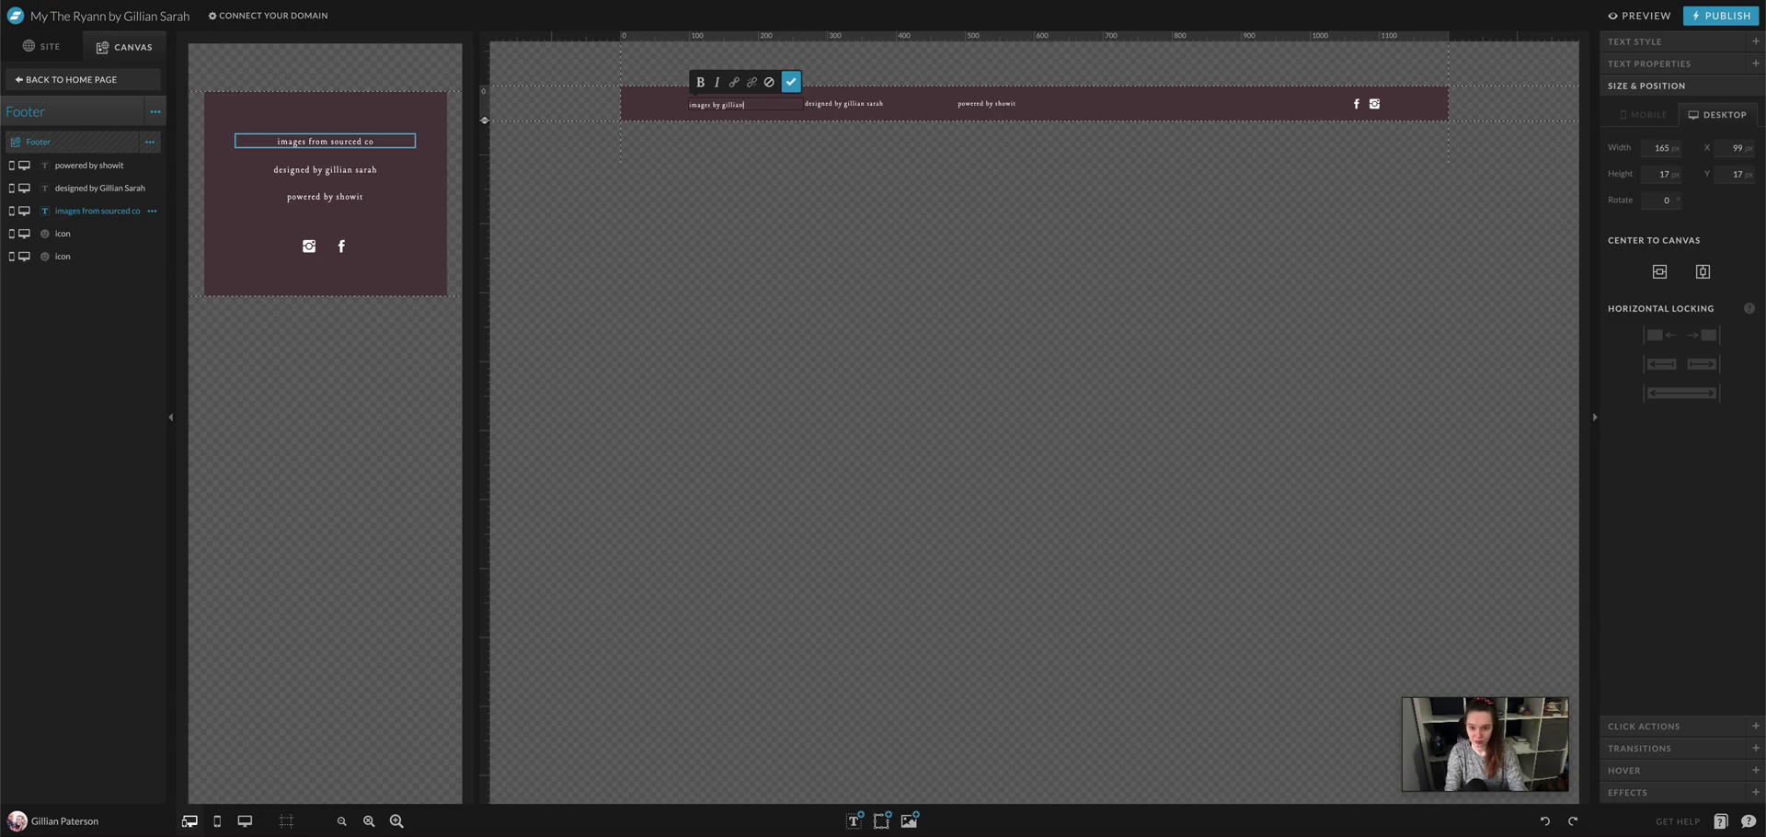
left_click(791, 82)
left_click(1118, 112)
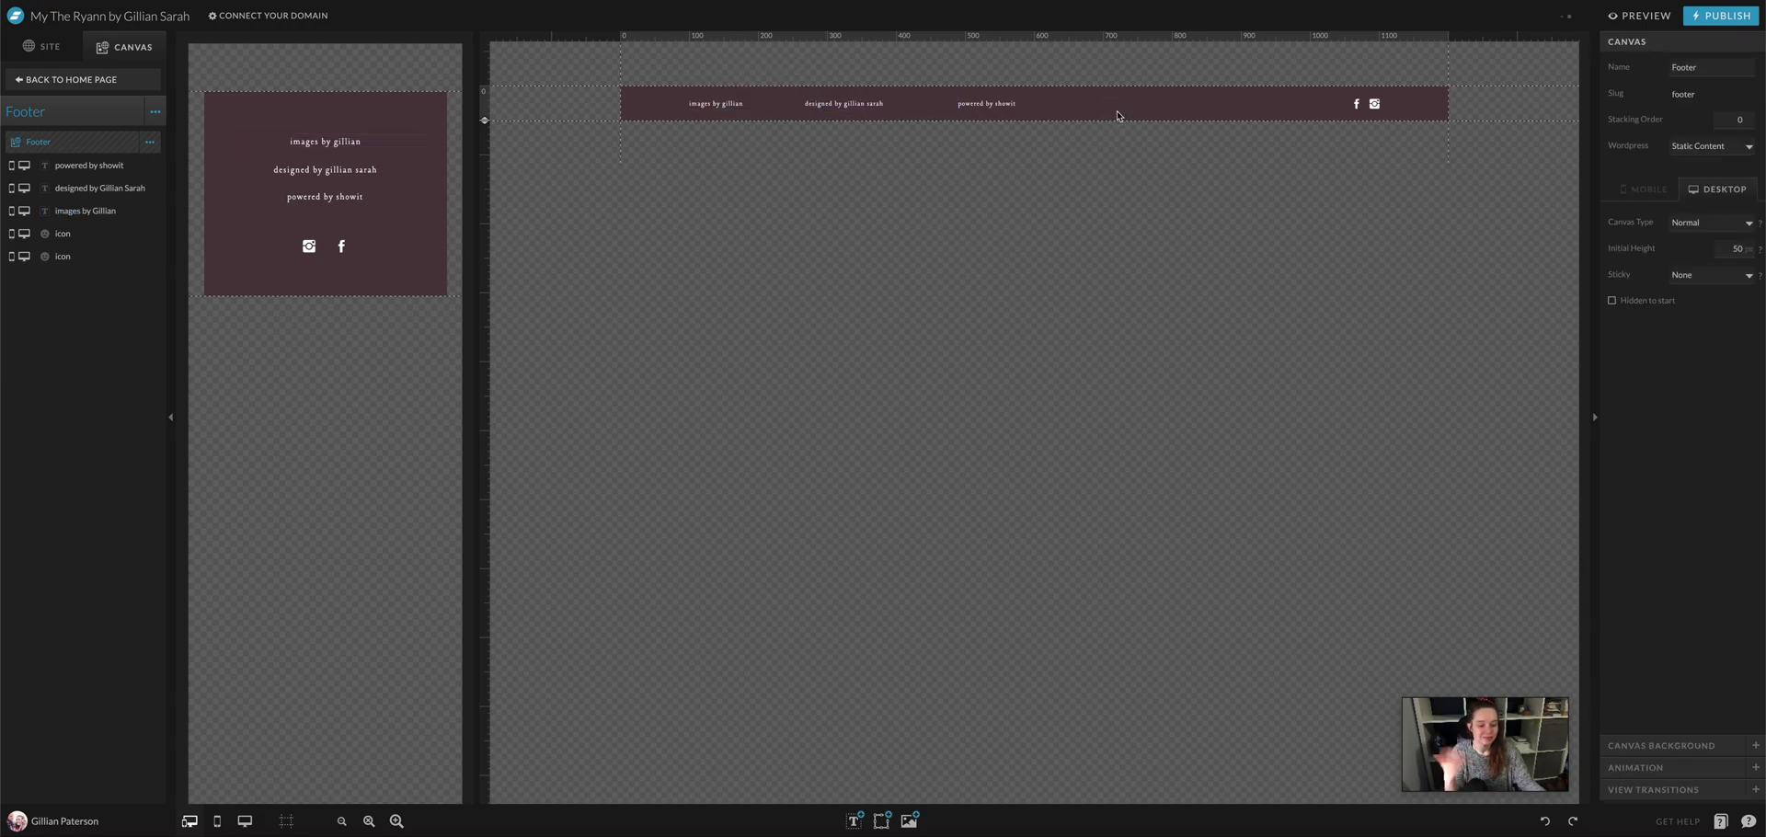
key("ctrl+z")
left_click(1117, 114)
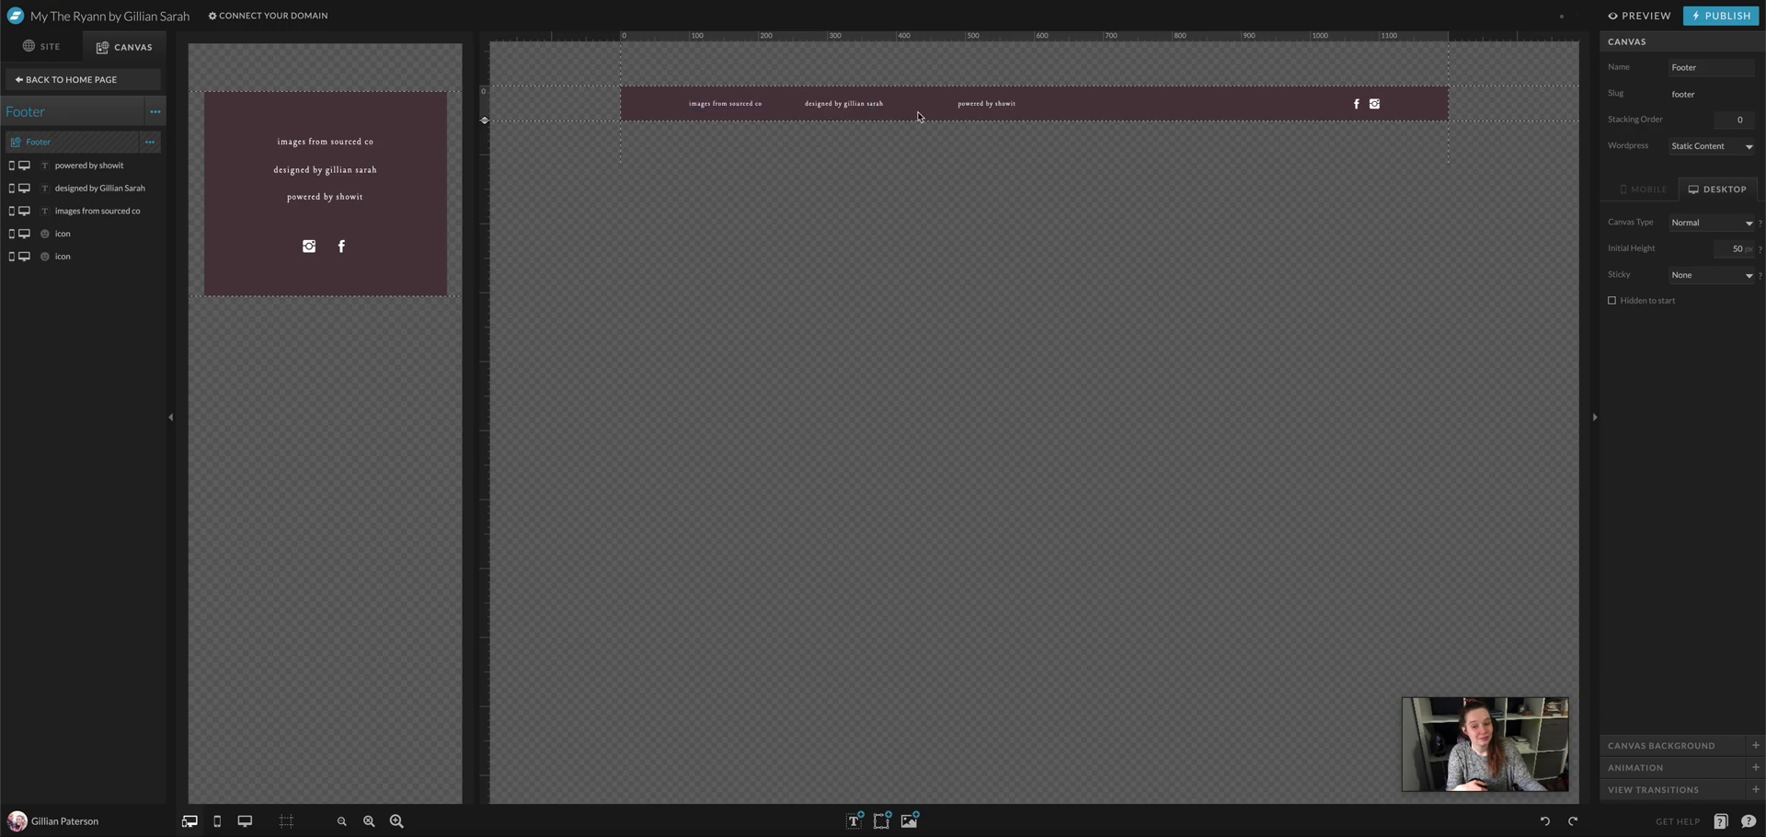
- Delete the 'powered by showit' and 'designed by' credit texts from the footer
left_click(1021, 106)
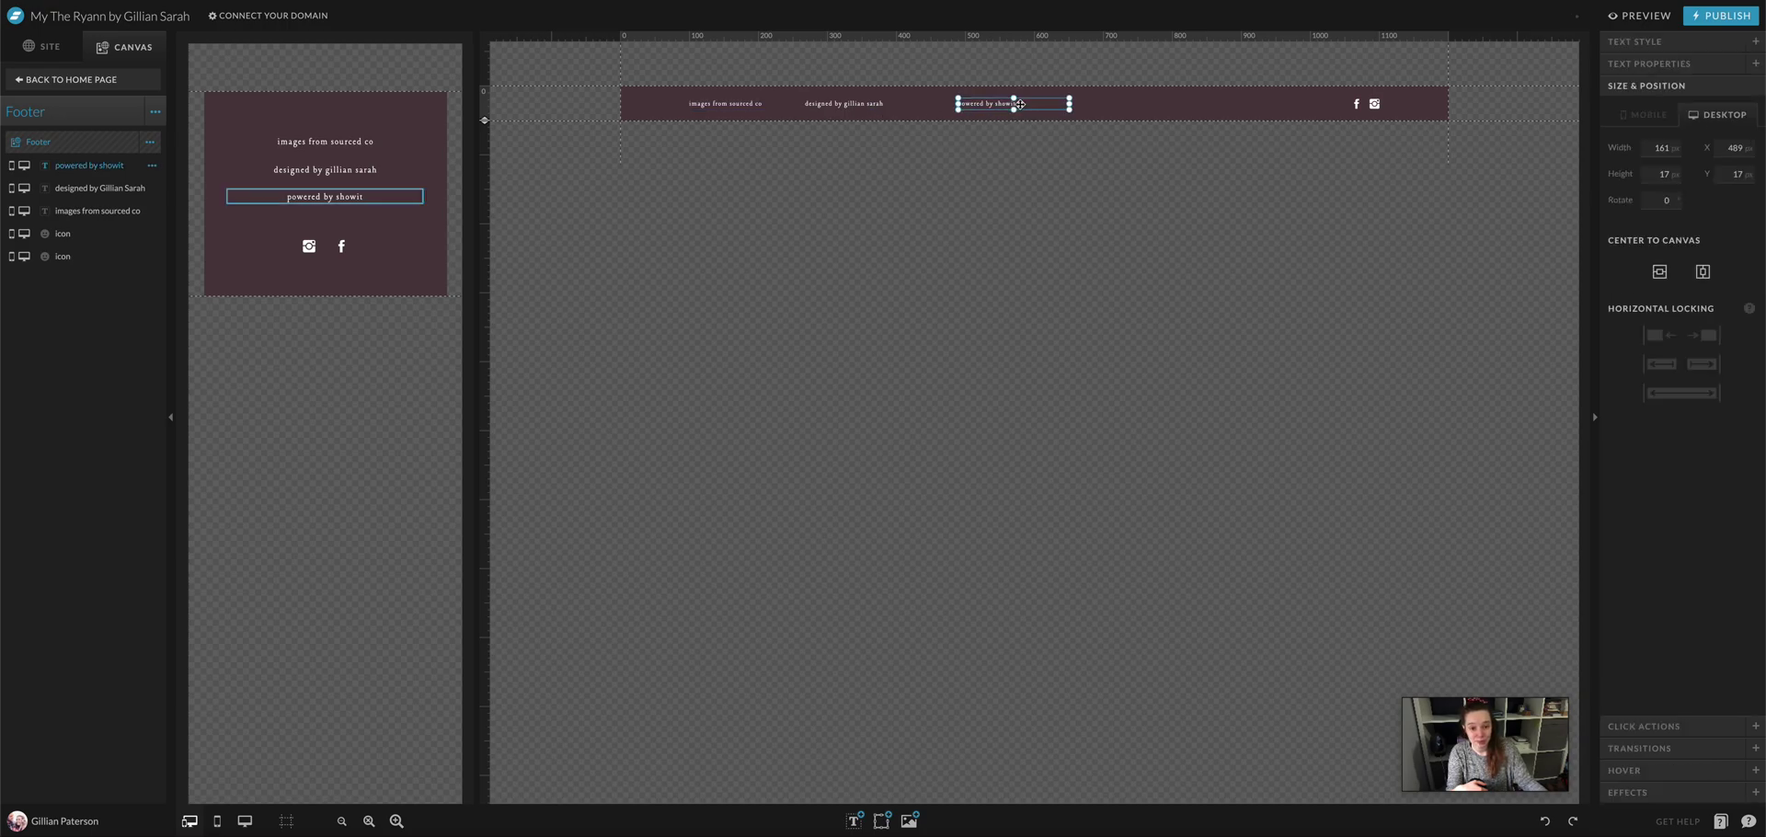
key("Delete")
left_click(833, 103)
key("Delete")
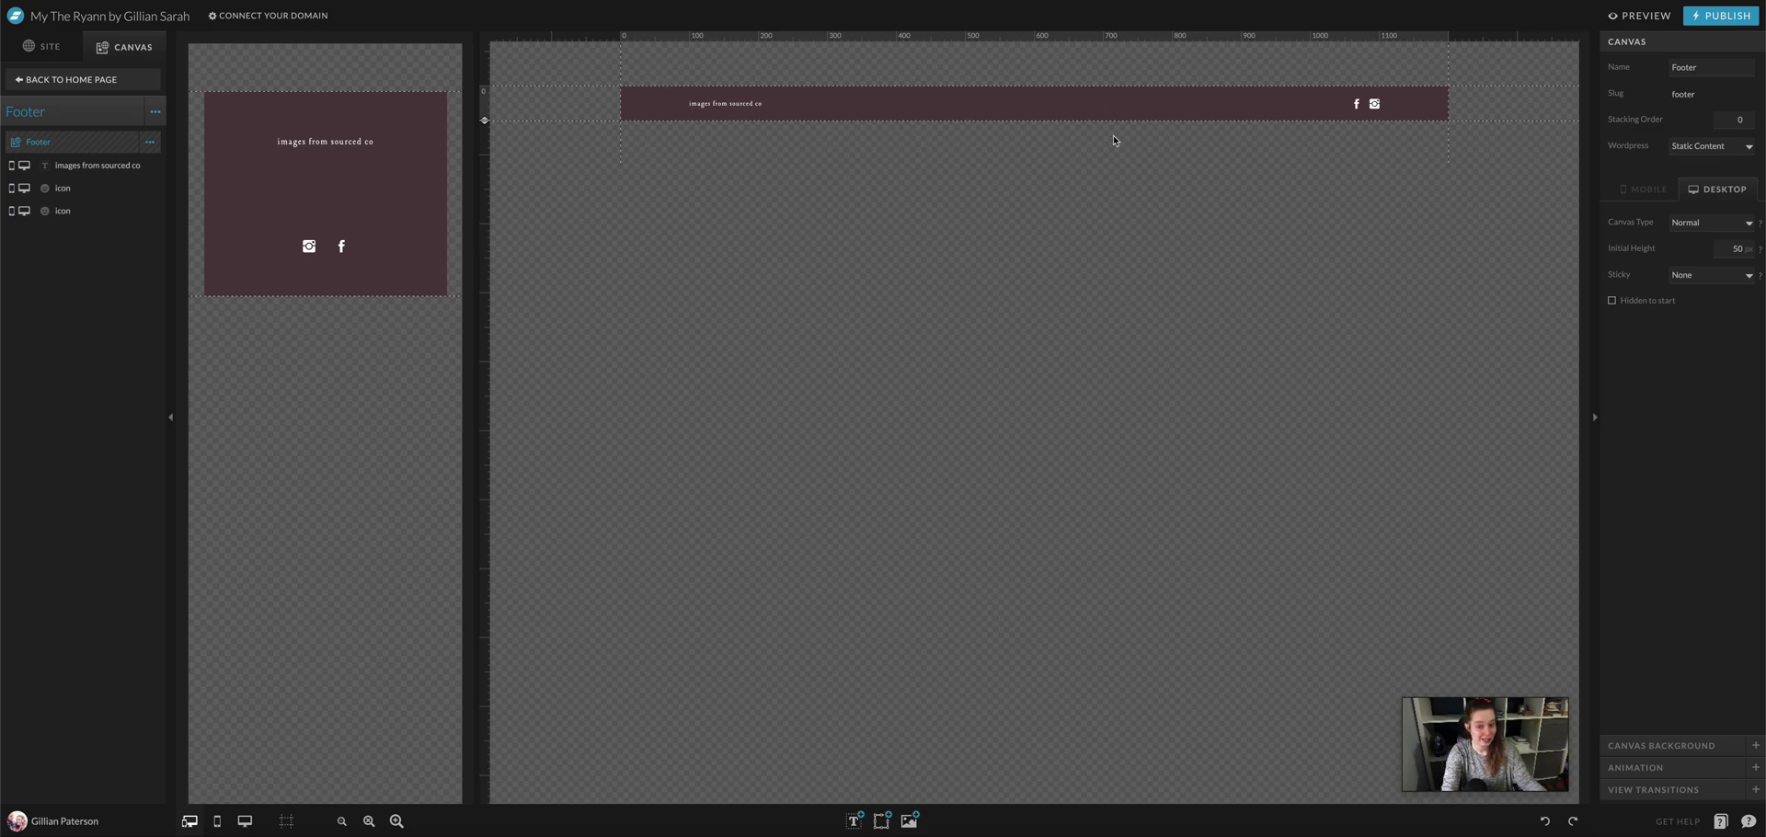
- In the mobile footer, move the icons up, shorten it to 200 px, and centre the content
left_click(394, 194)
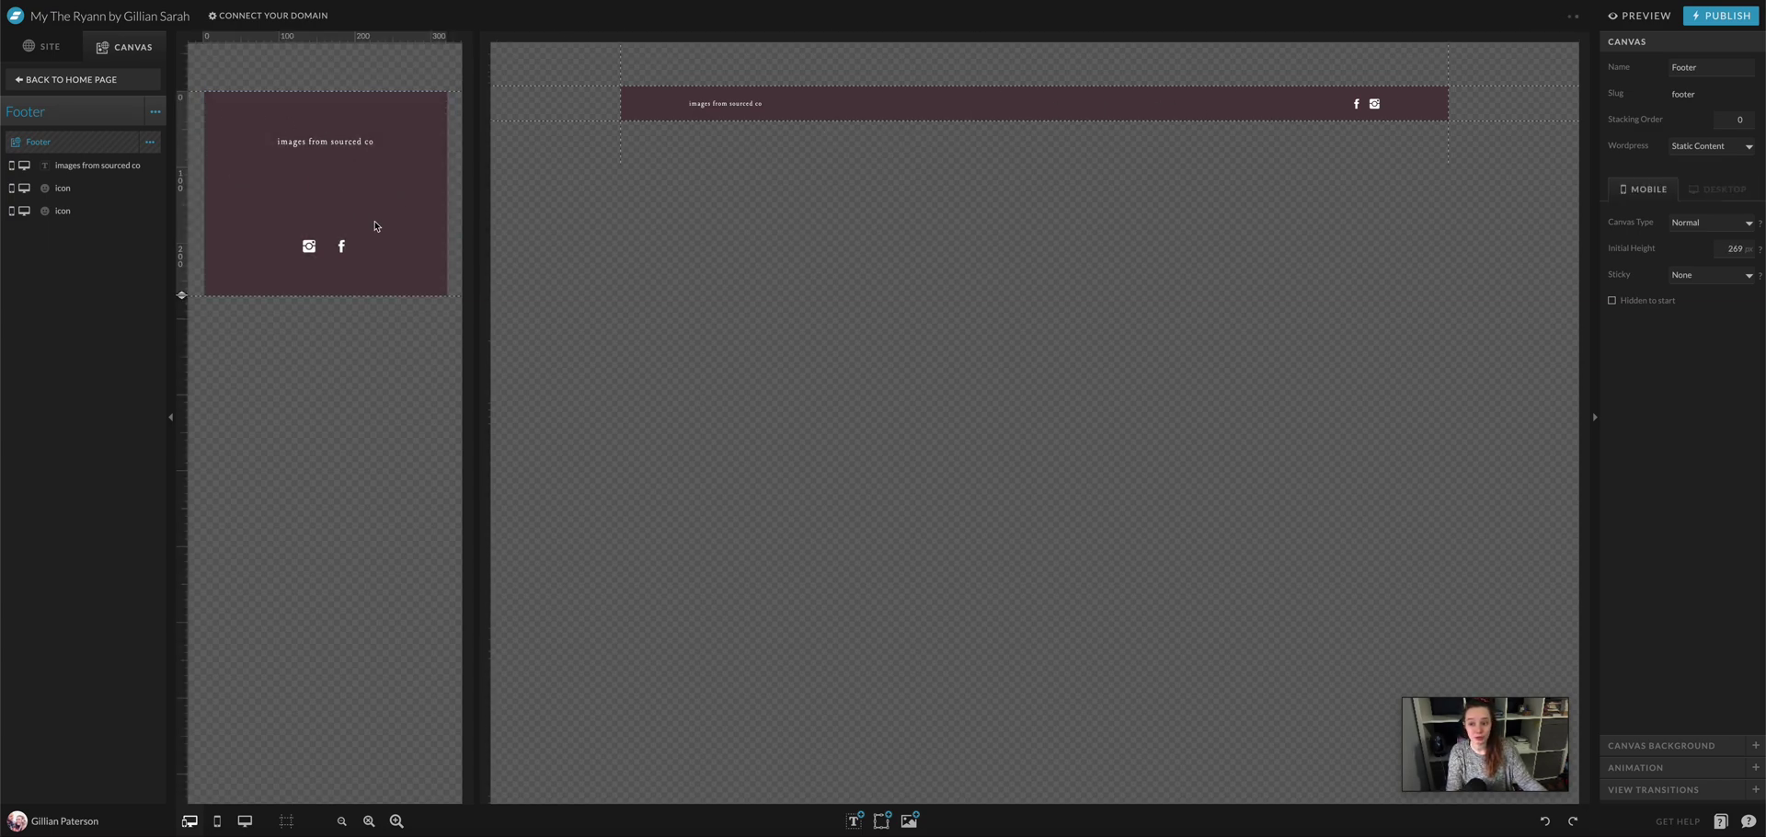
left_click_drag(245, 282, 412, 234)
left_click_drag(310, 245, 313, 182)
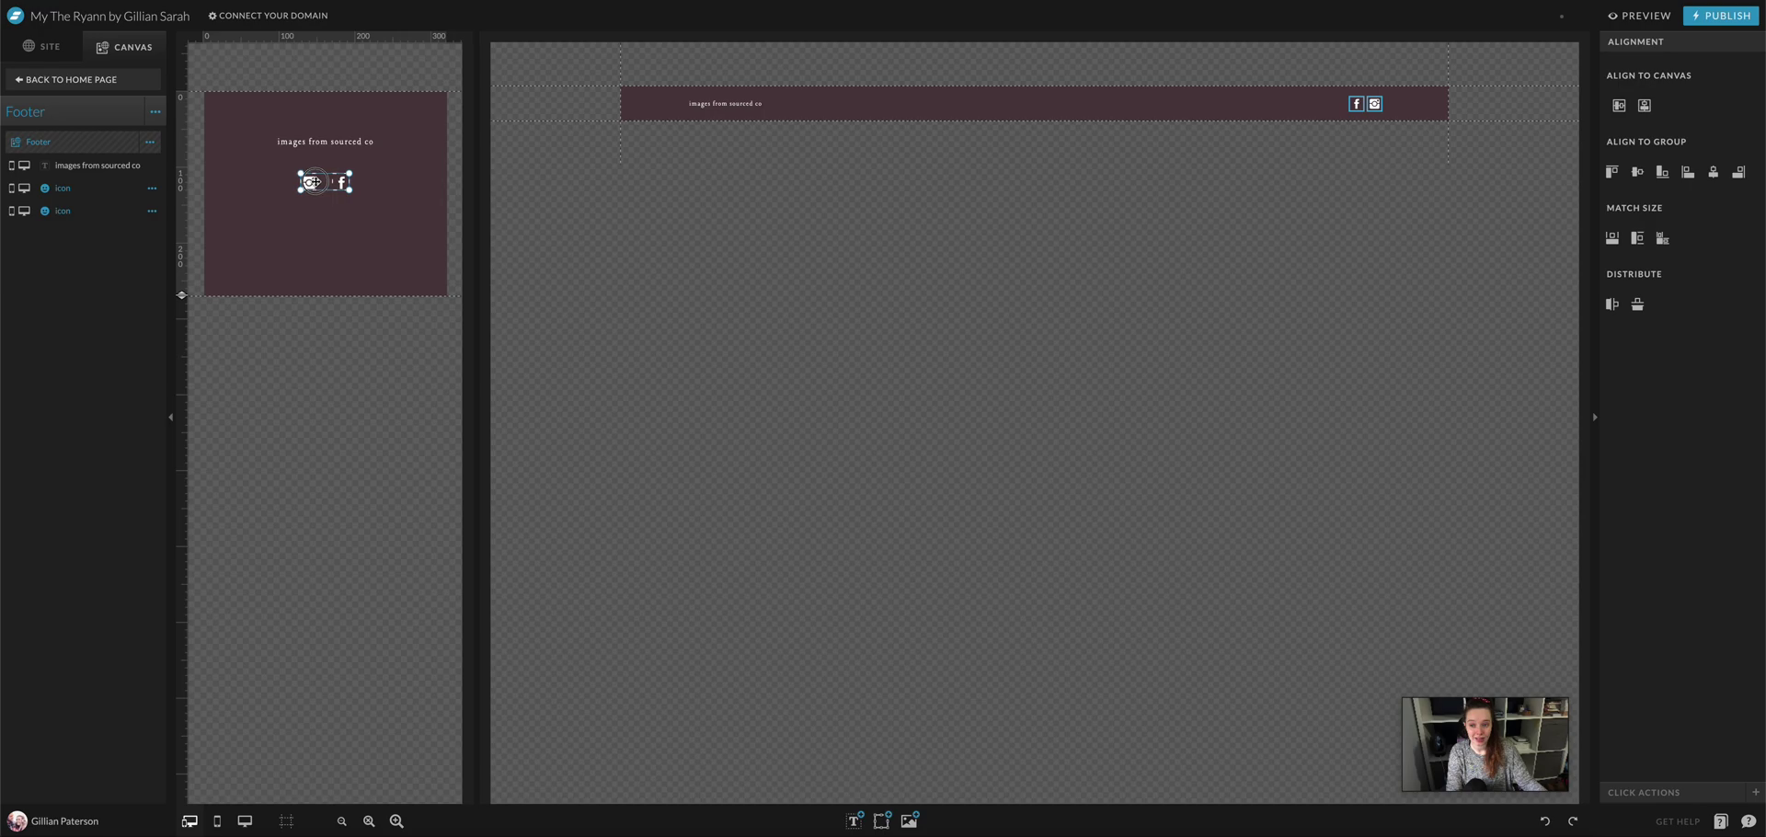
left_click(332, 244)
left_click_drag(182, 296, 217, 245)
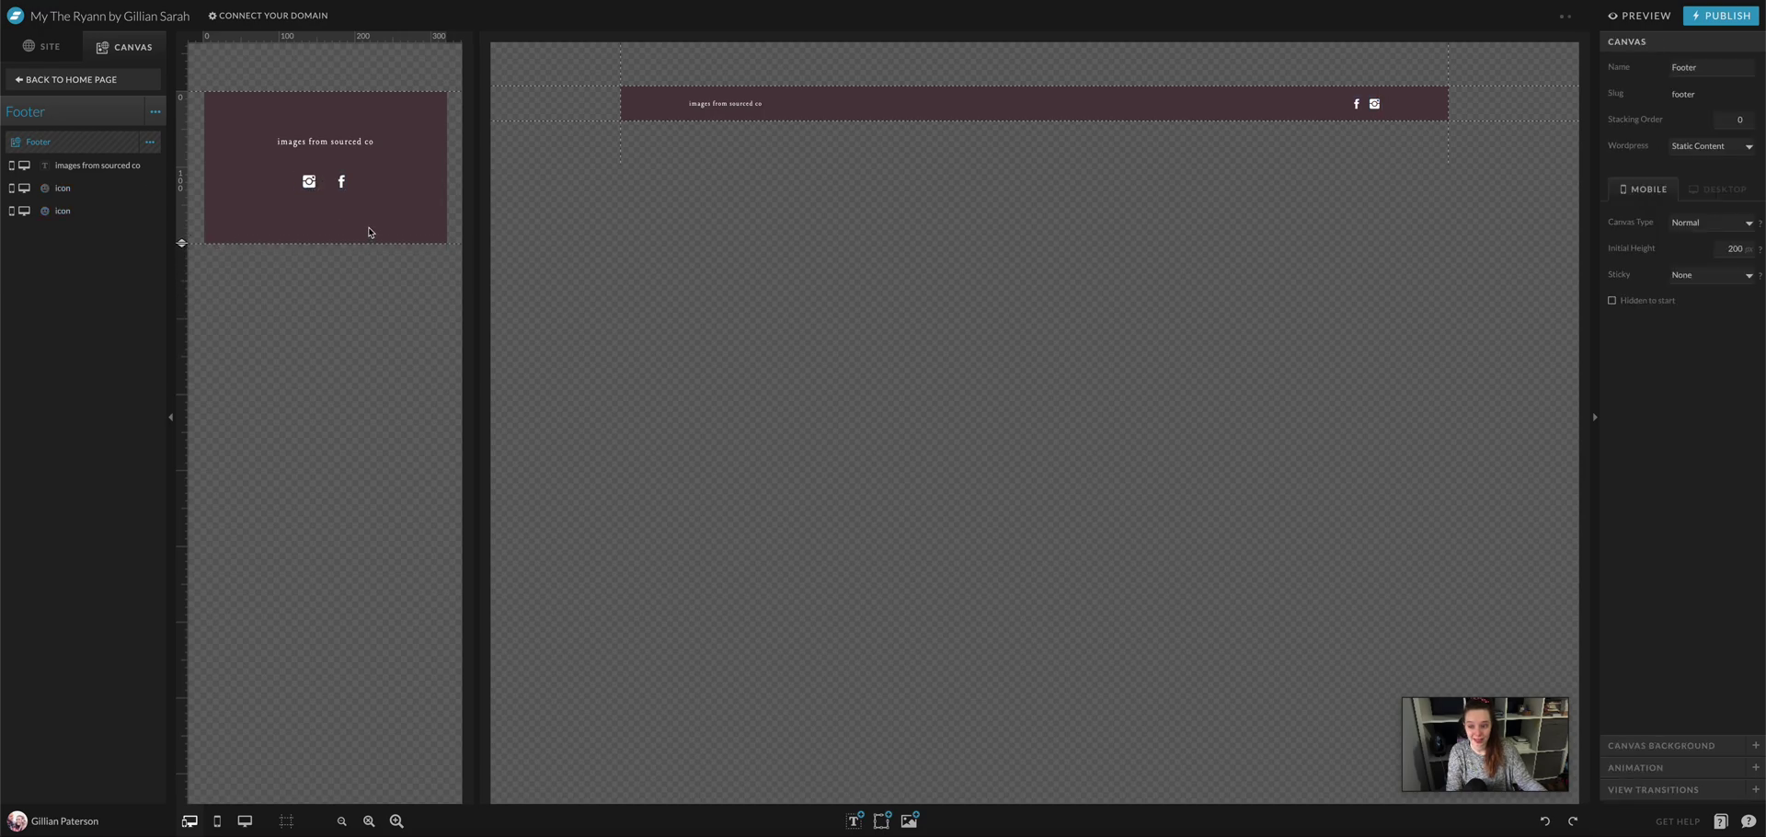
left_click_drag(384, 228, 230, 116)
left_click(1645, 105)
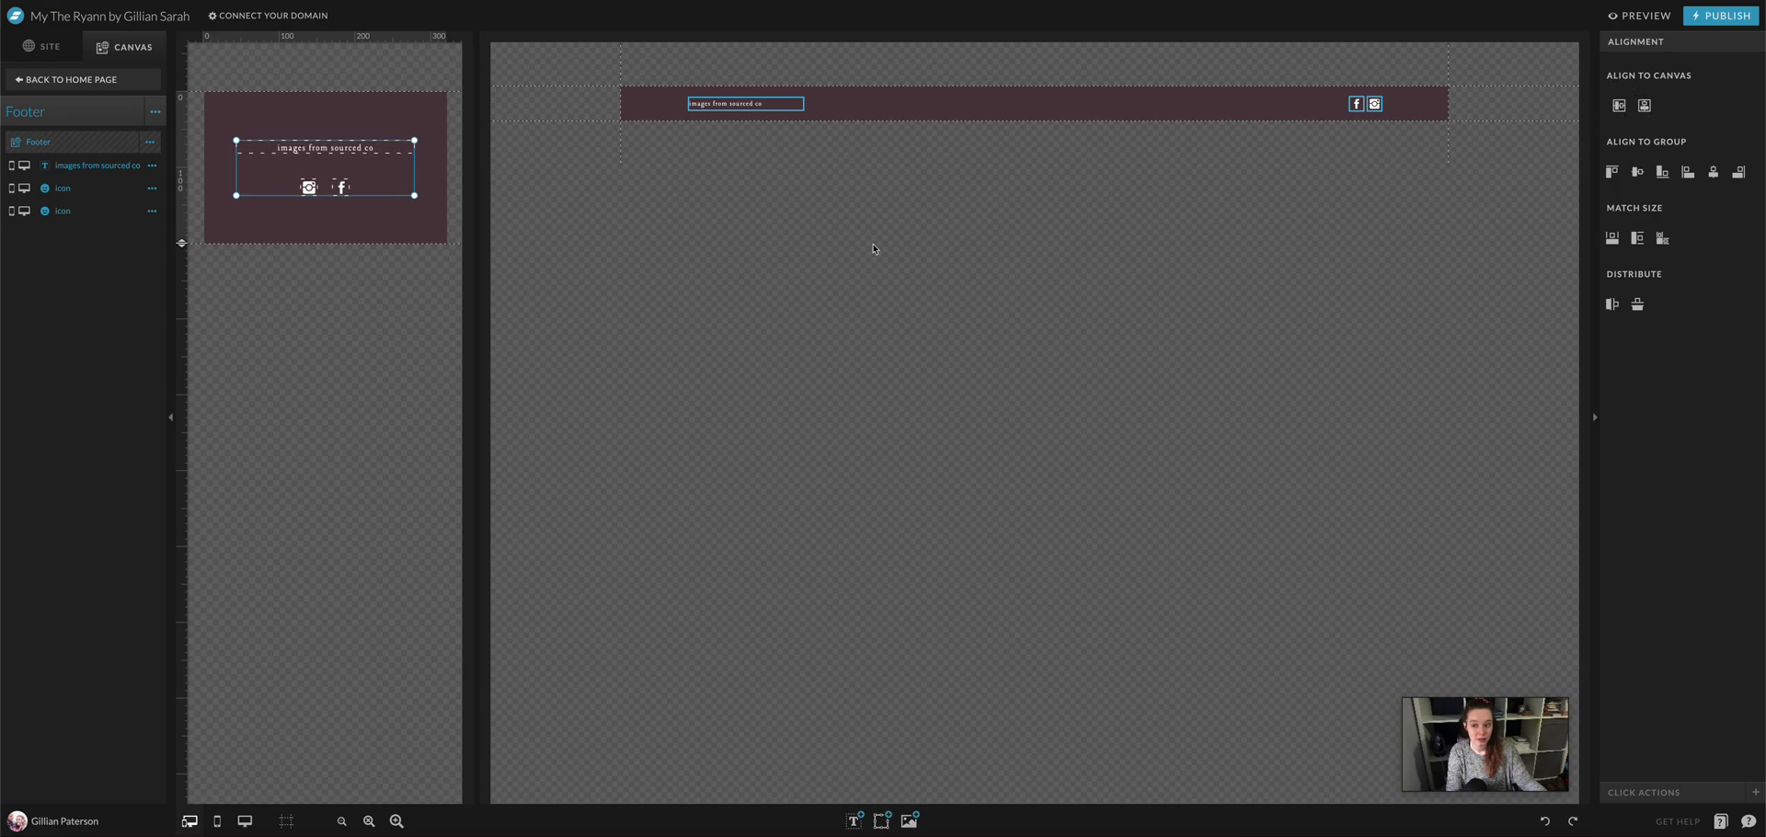
left_click(1003, 100)
left_click(1030, 126)
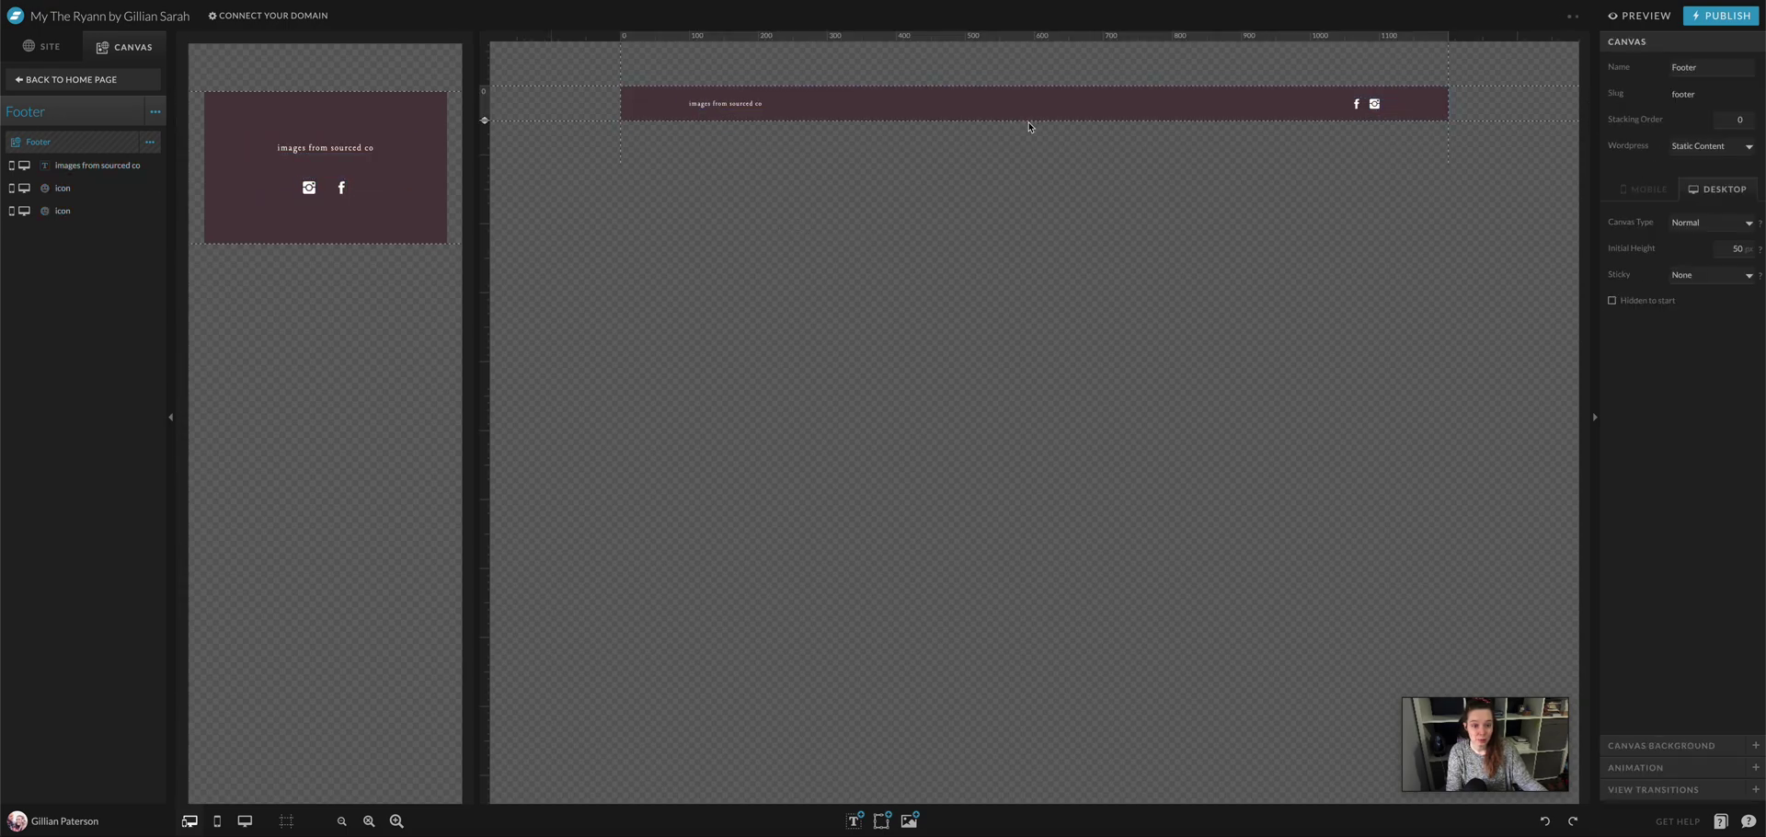
- Duplicate the Facebook icon twice so the footer has four icons in a row
left_click(1355, 107)
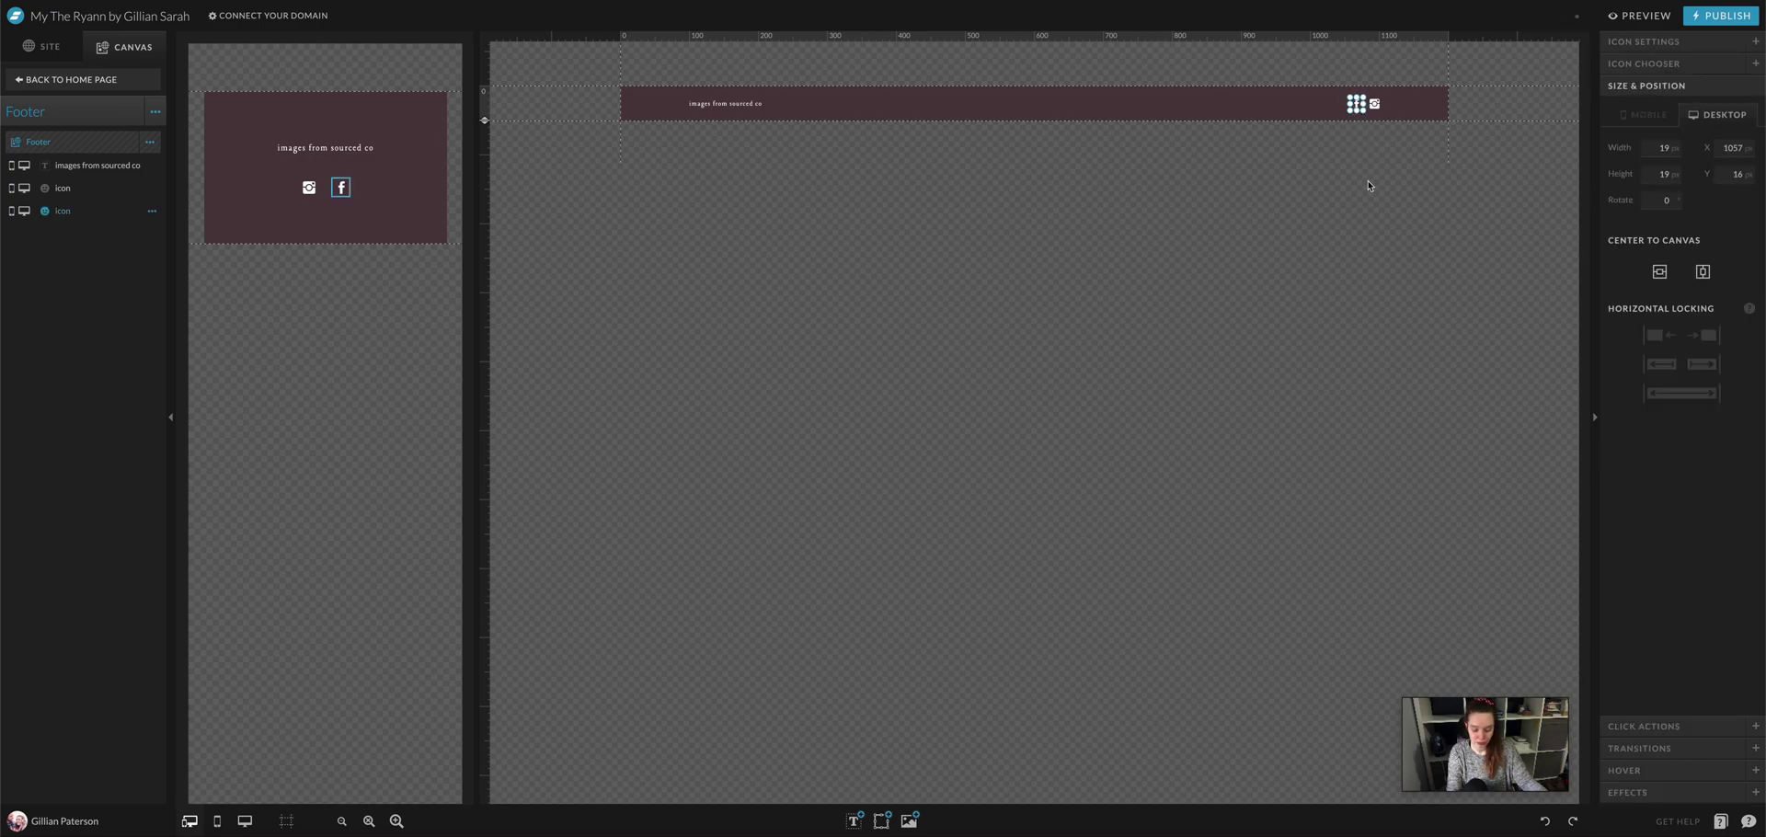
key("ctrl+d")
key("shift+Left")
key("shift+Left")
key("shift+Left")
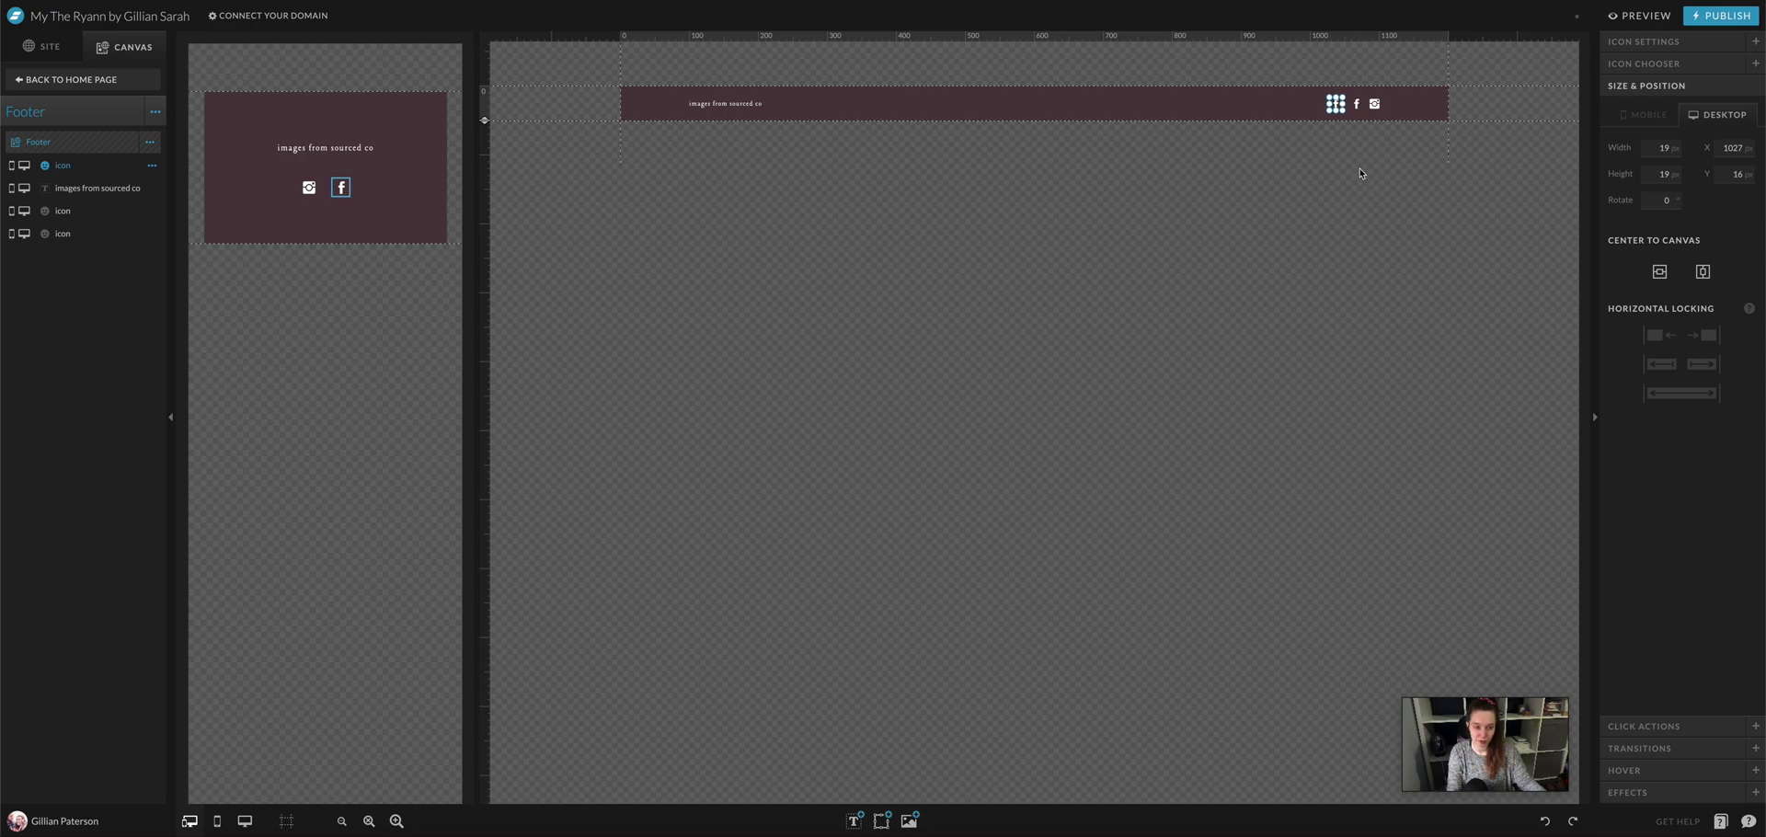
key("ctrl+d")
key("shift+Left")
key("shift+Left")
key("shift+Left")
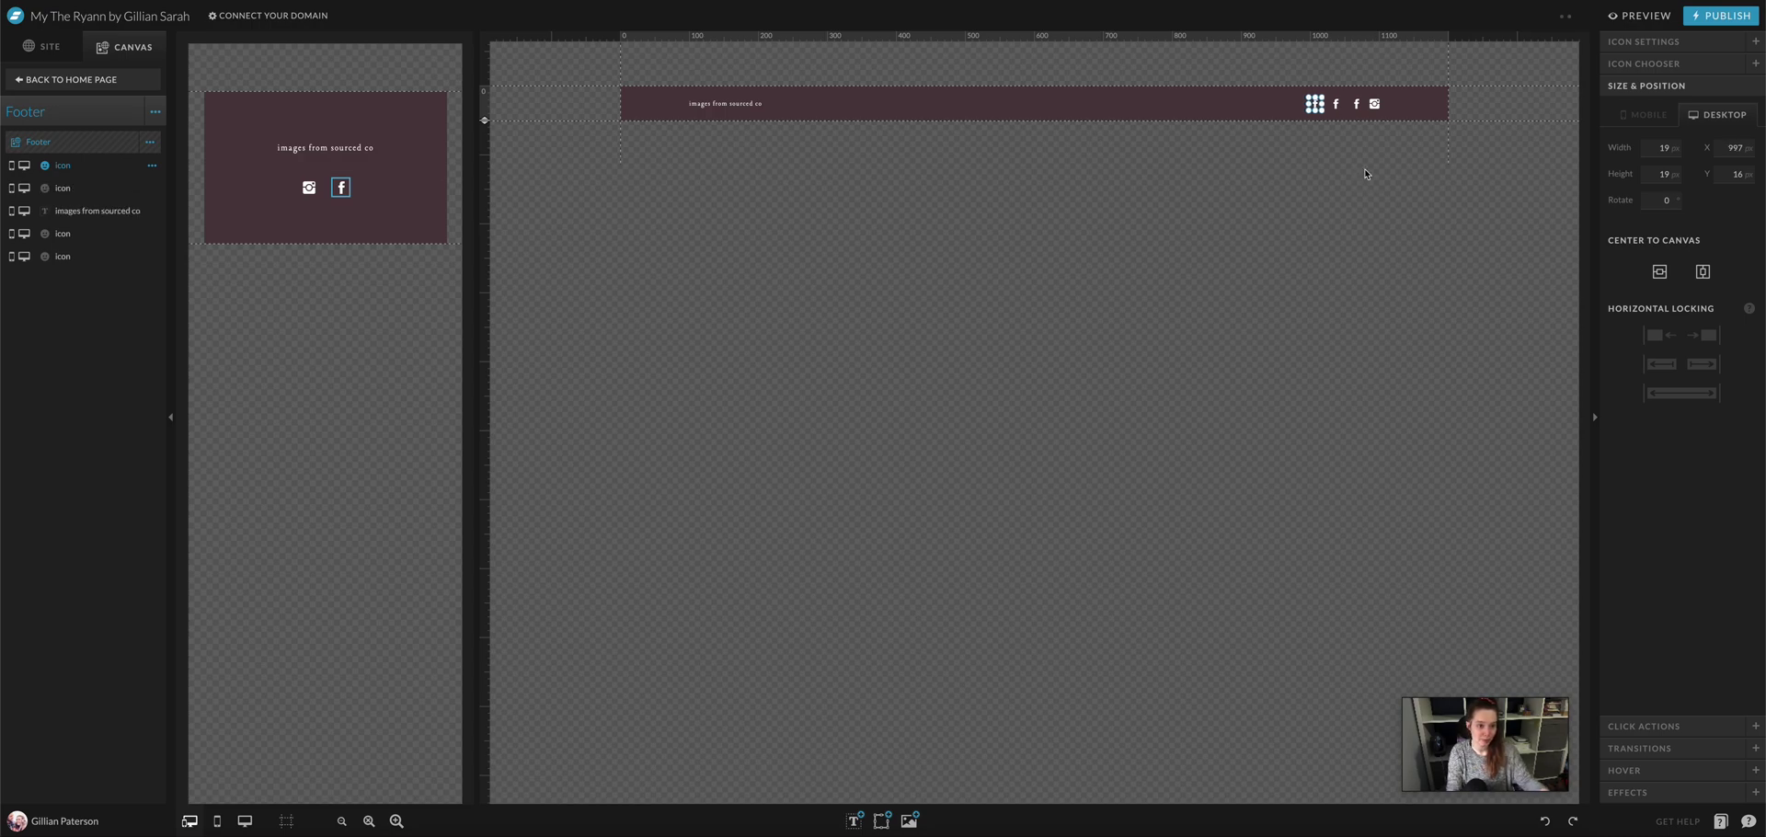
left_click_drag(1427, 98, 1240, 122)
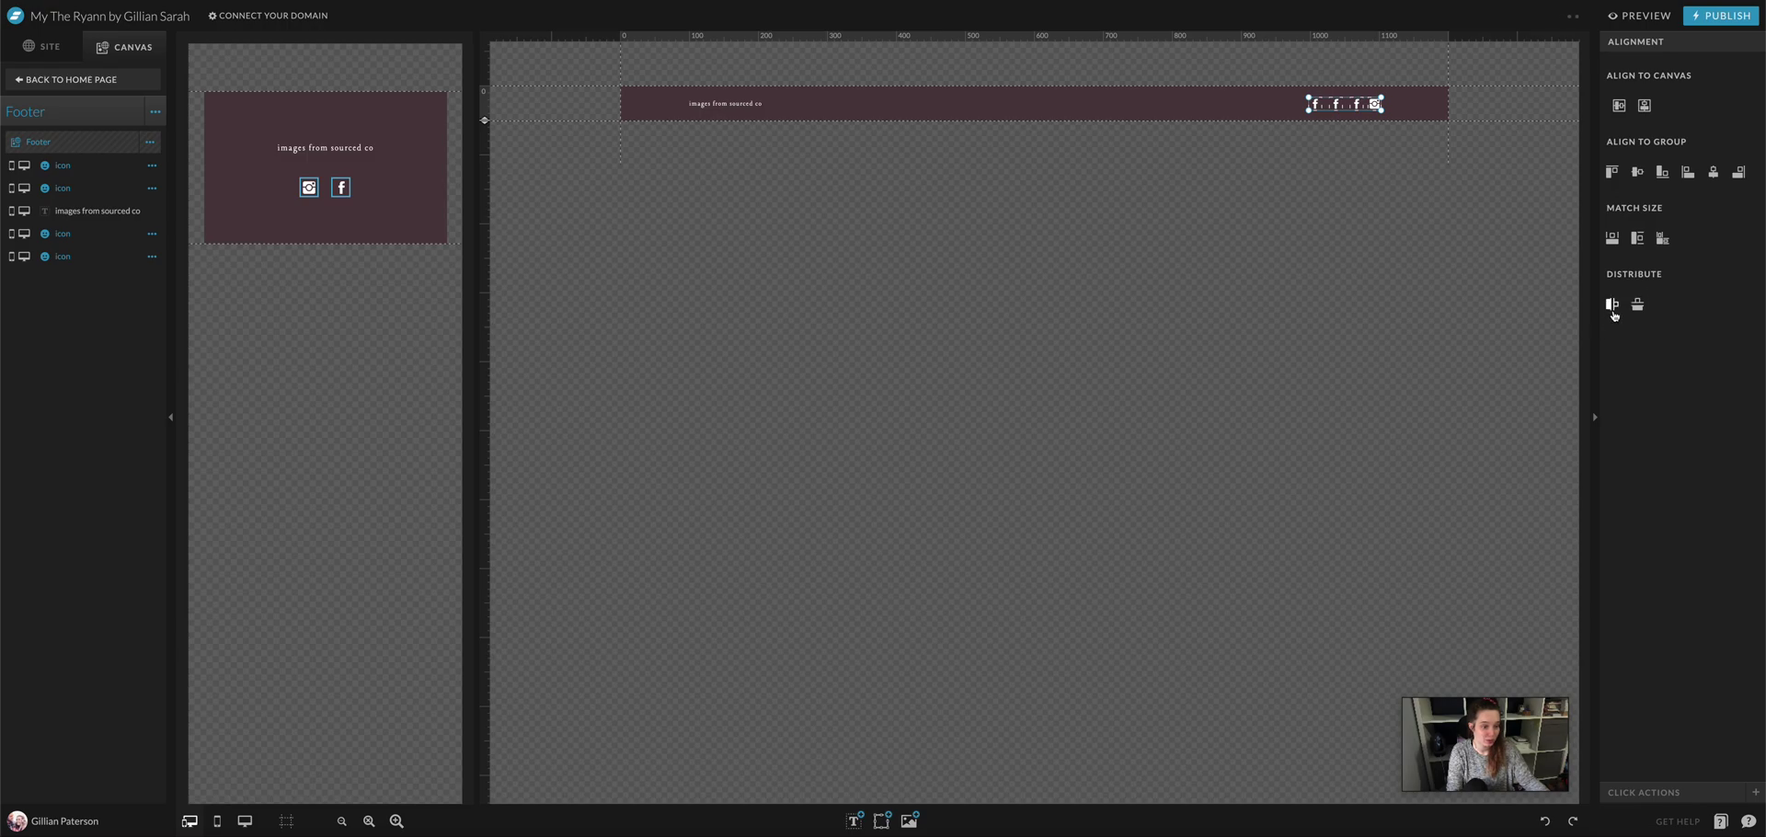
left_click(1380, 107)
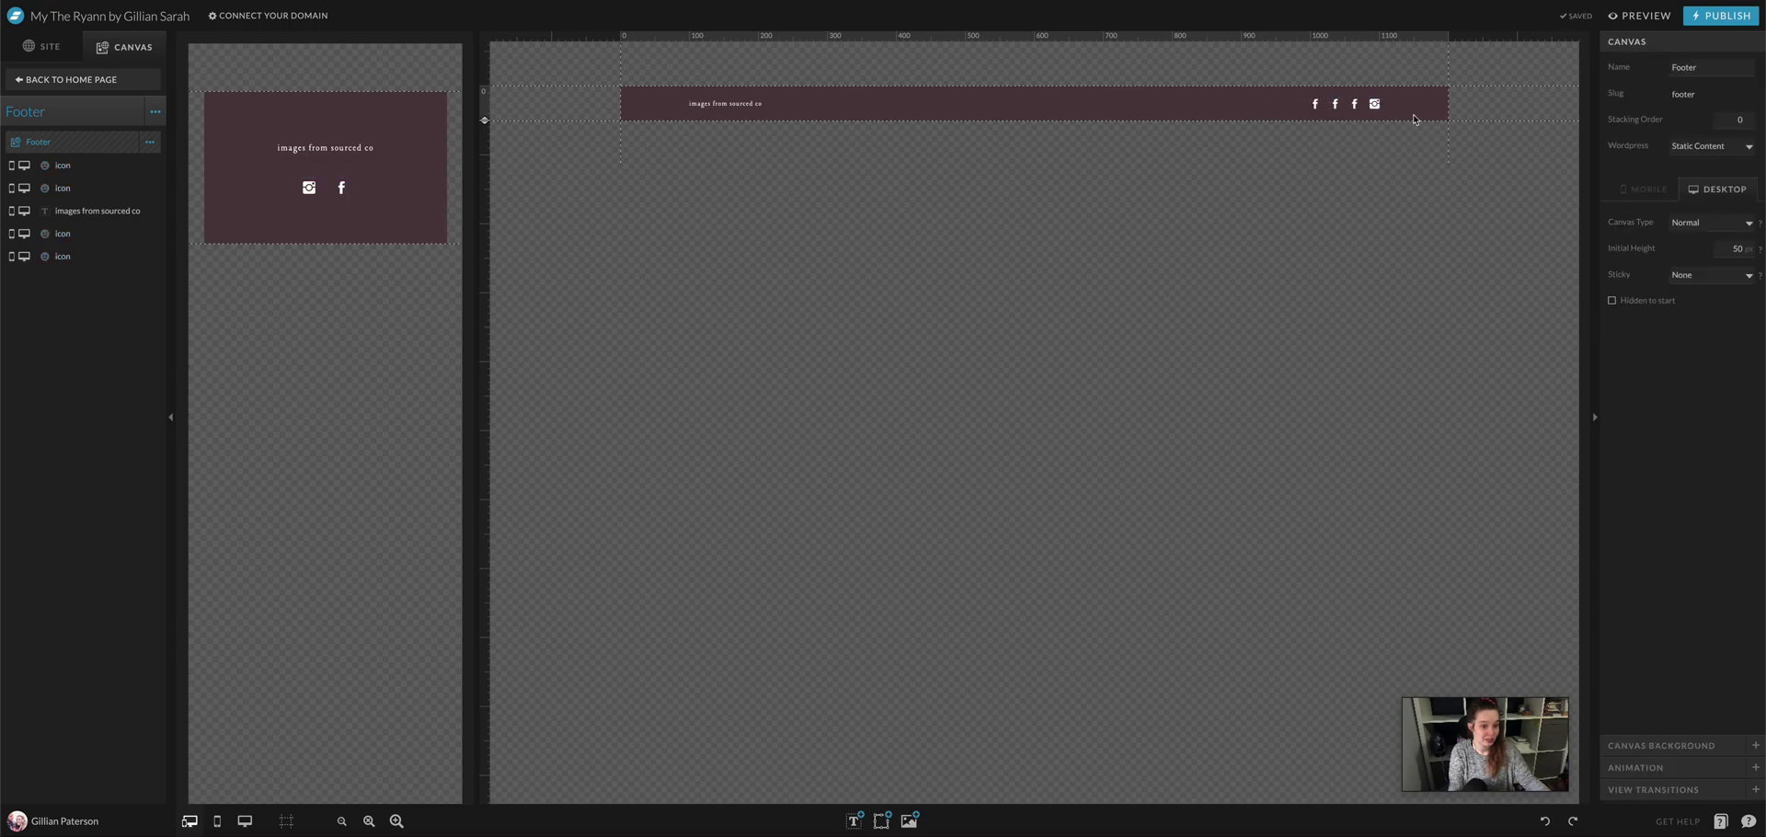
- Change the copies to Twitter and Pinterest, keep the first as Facebook, and check the icon links
left_click(1354, 104)
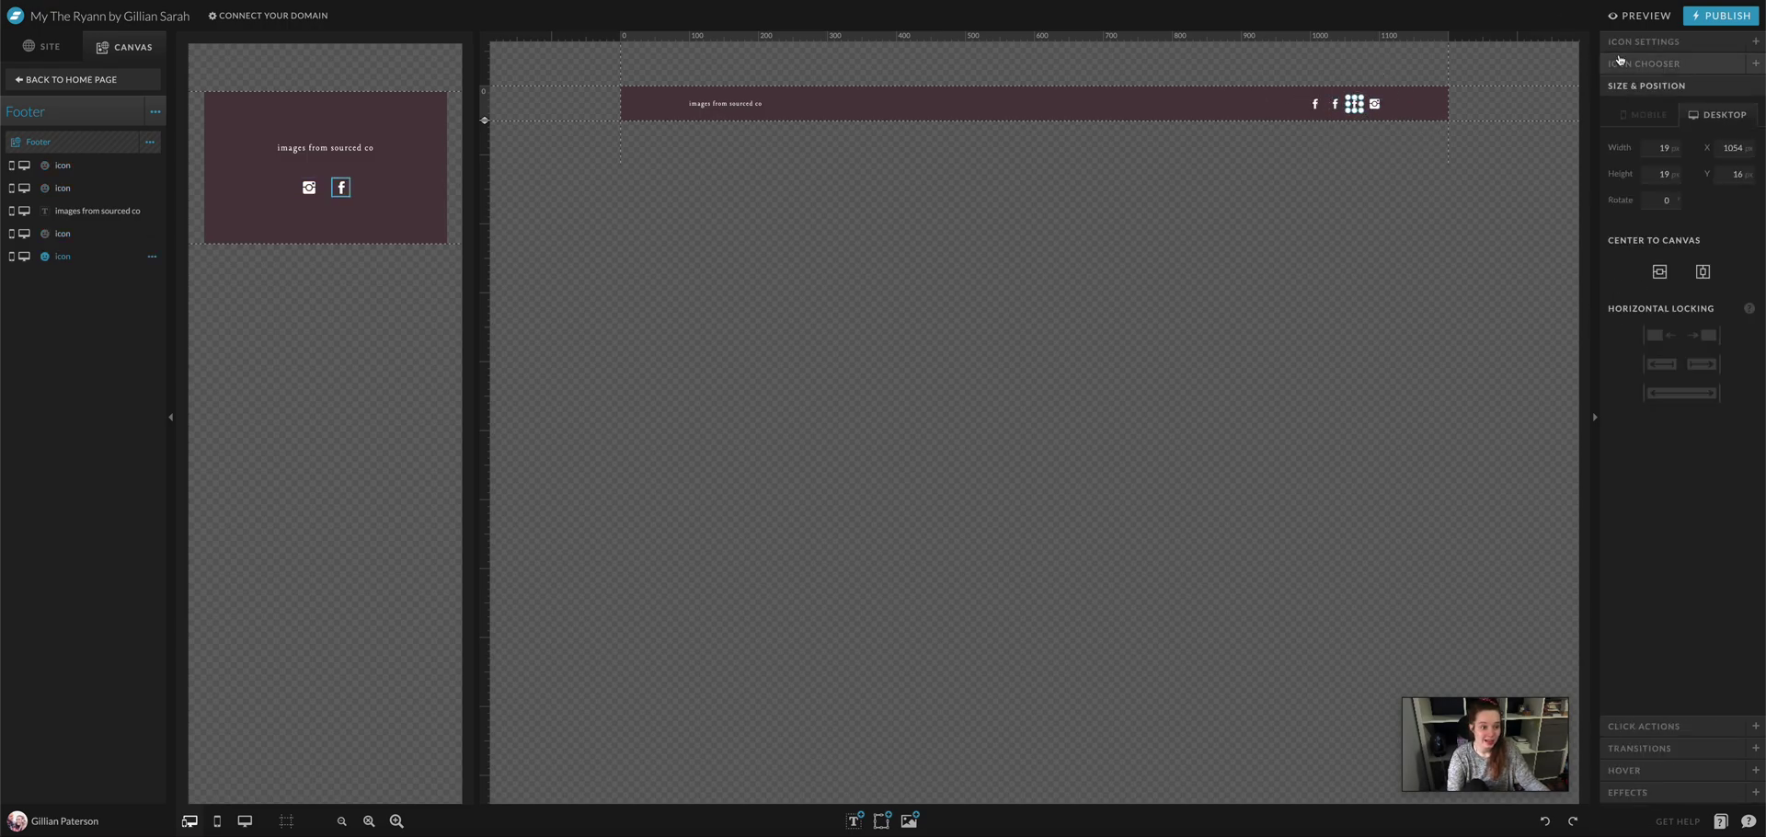
left_click(1633, 65)
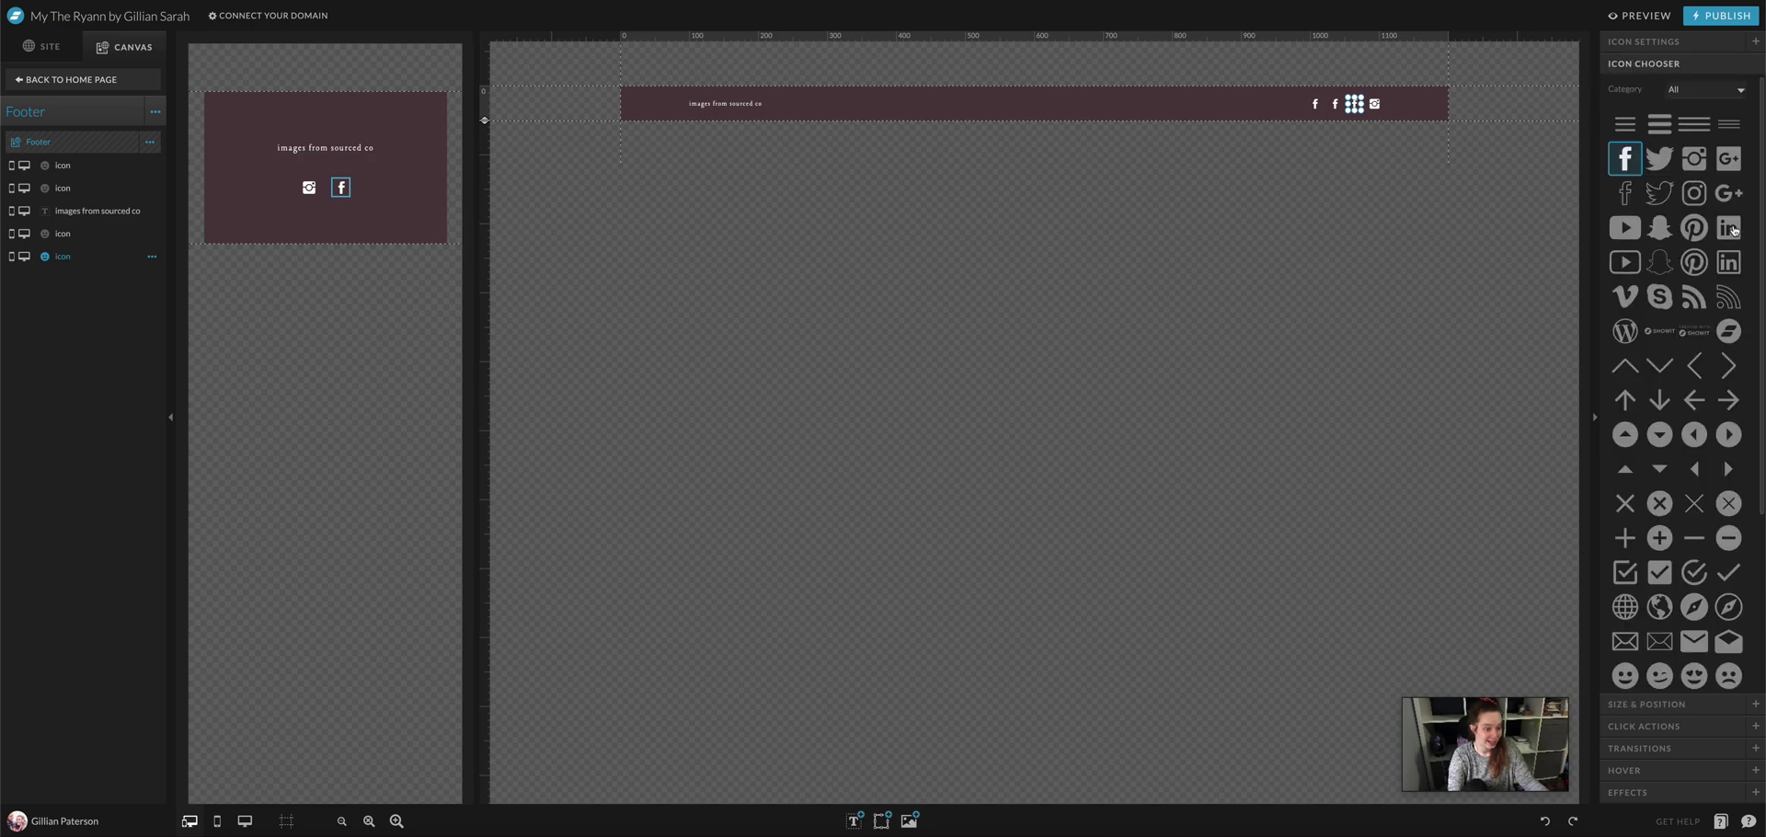
left_click(1656, 162)
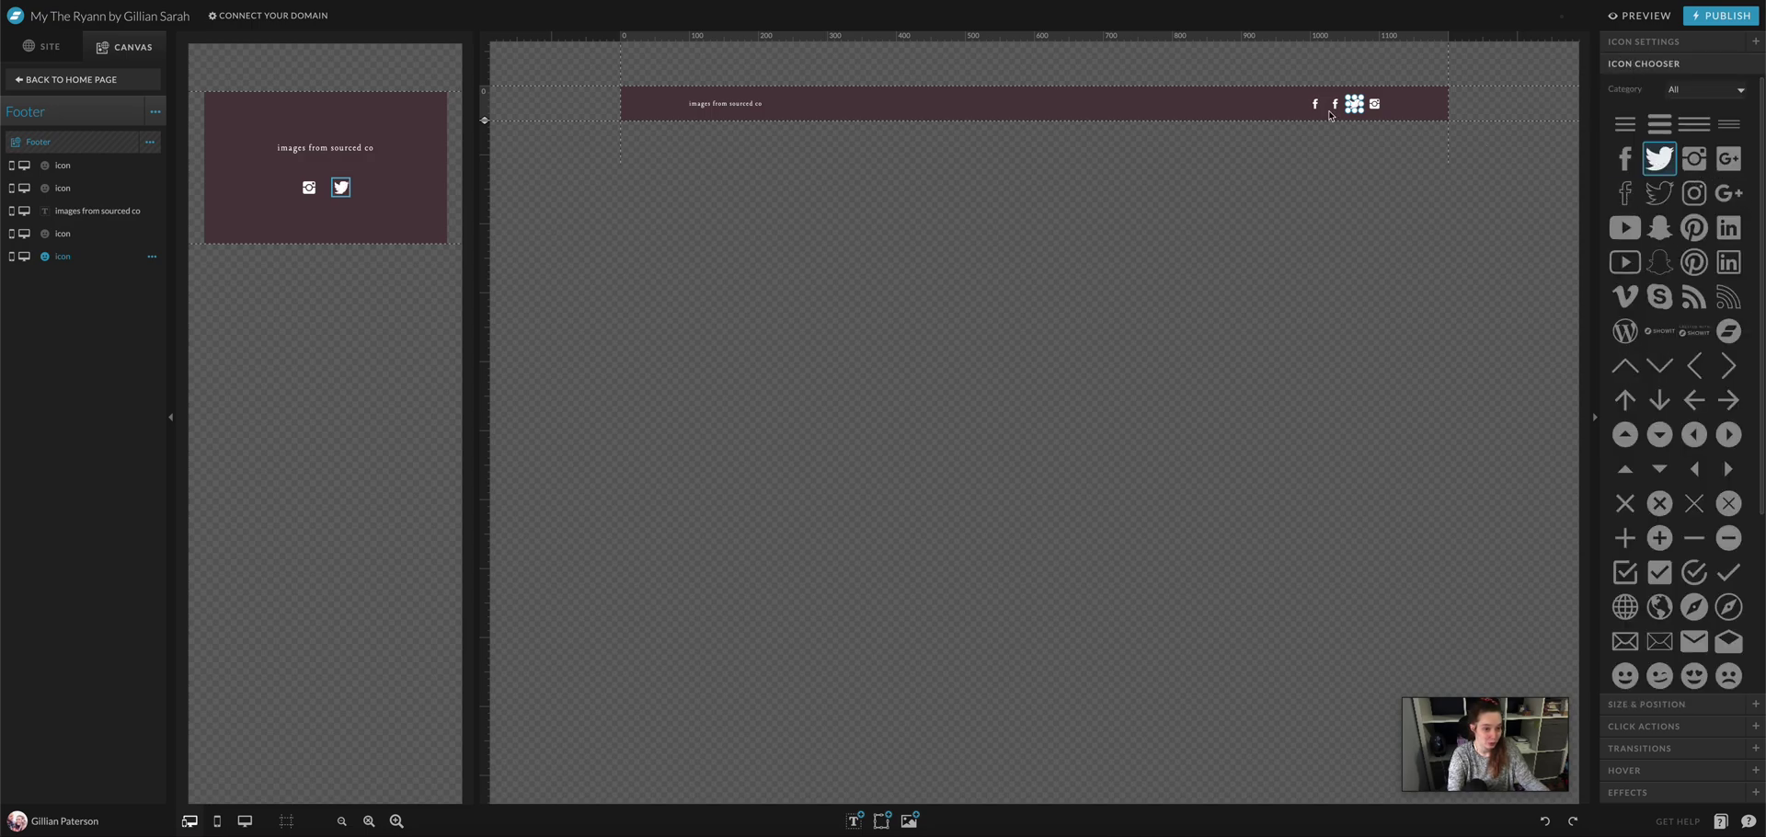
left_click(1338, 103)
left_click(1697, 228)
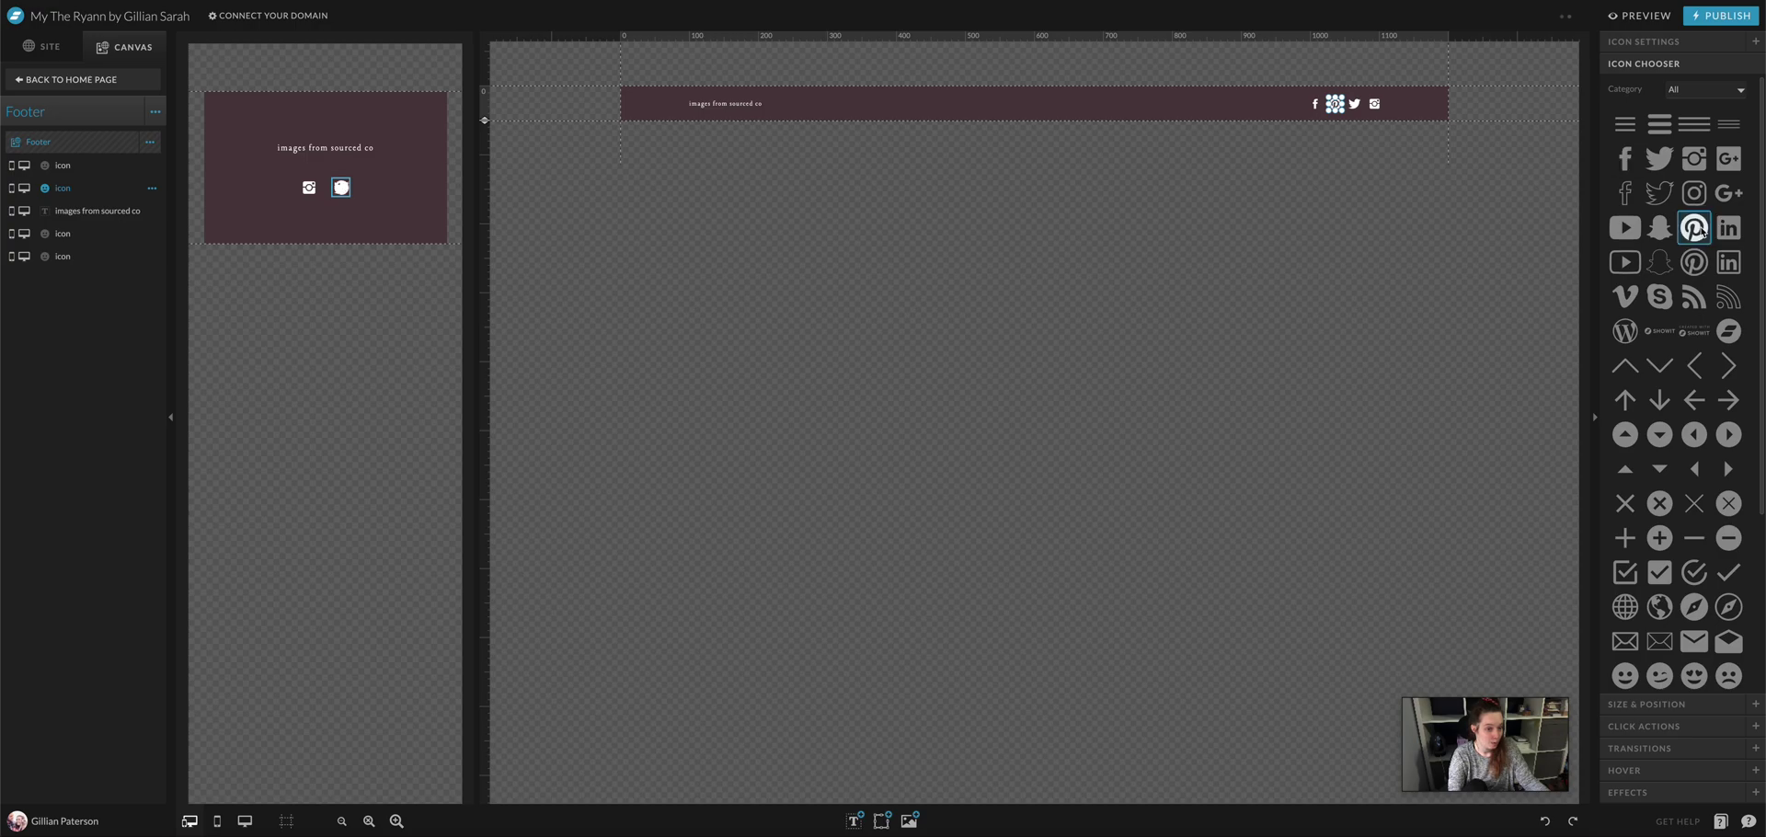
left_click(1461, 117)
left_click(1316, 103)
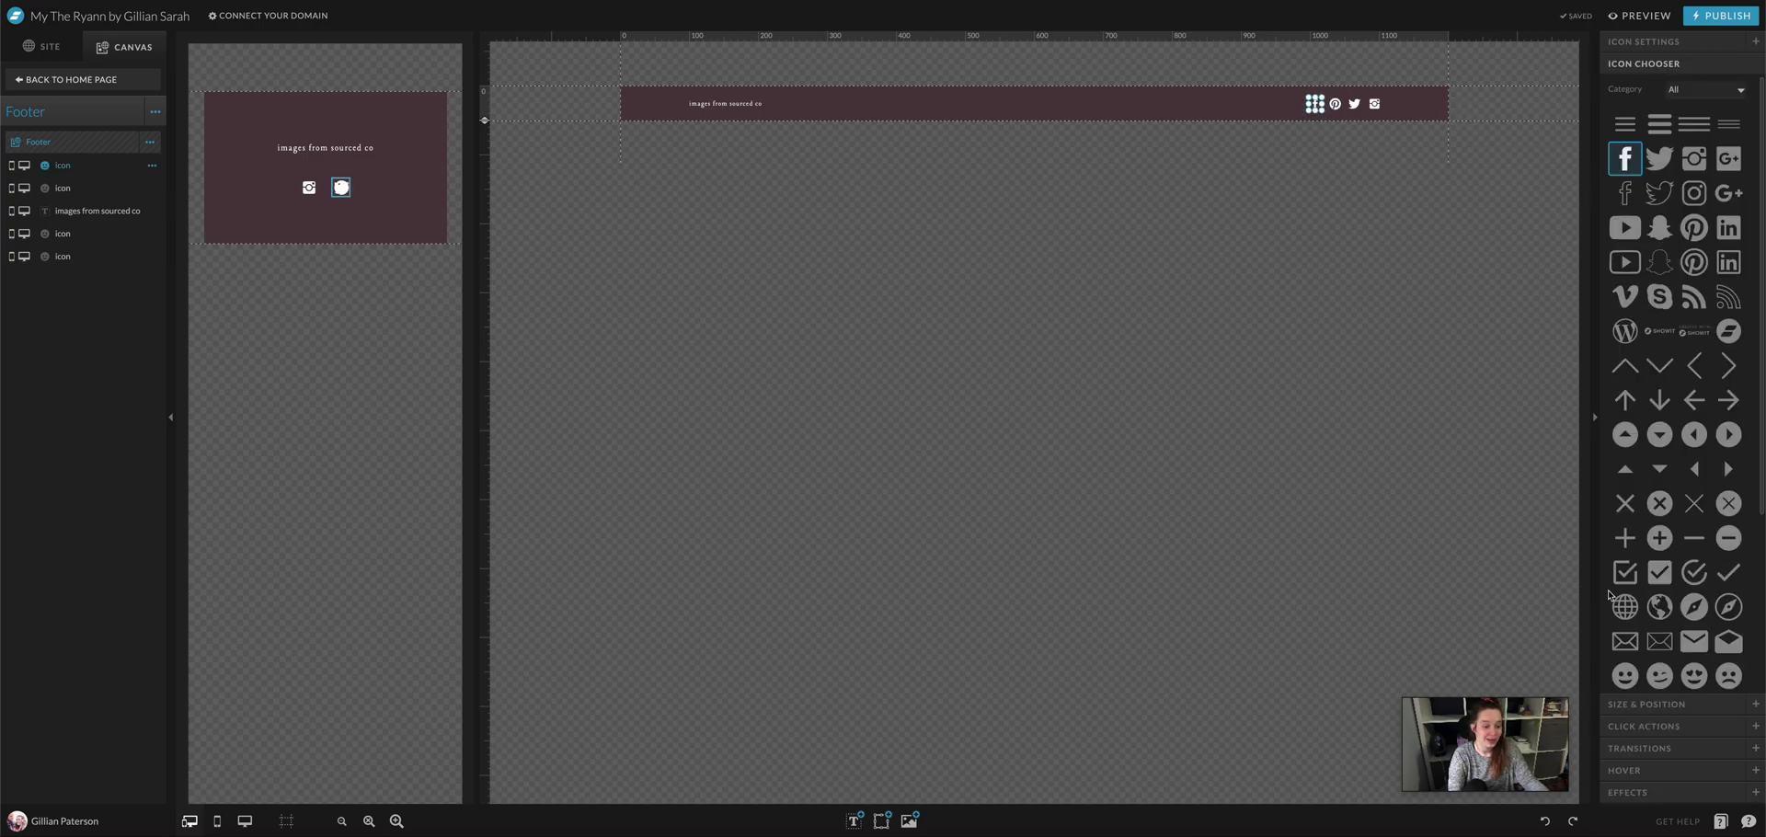
left_click(1647, 727)
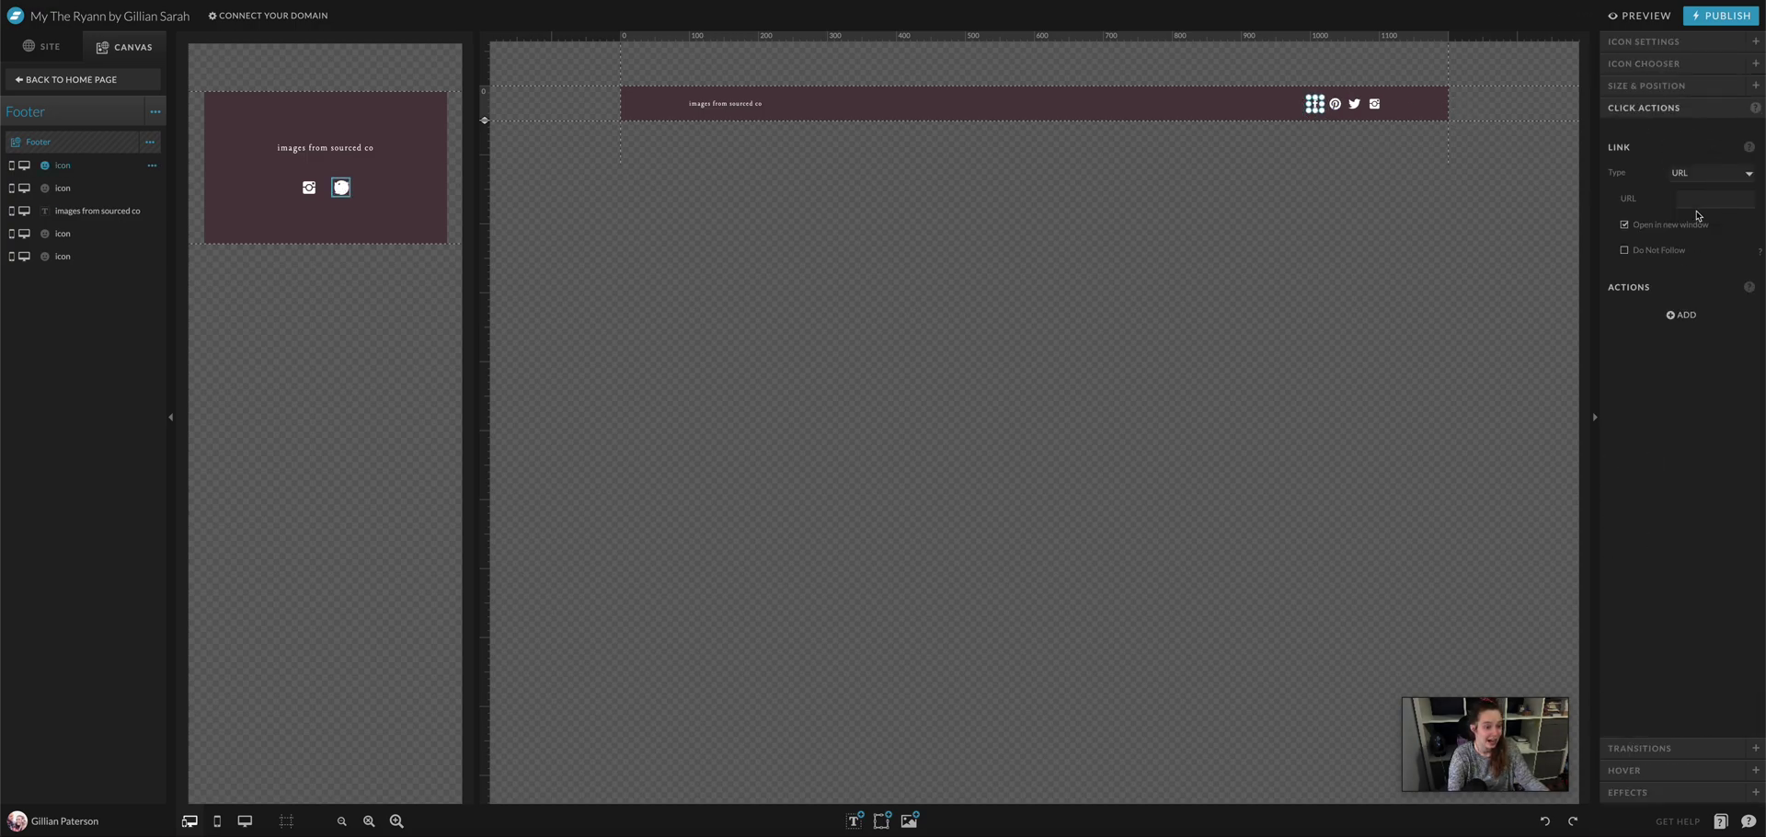
left_click(1375, 103)
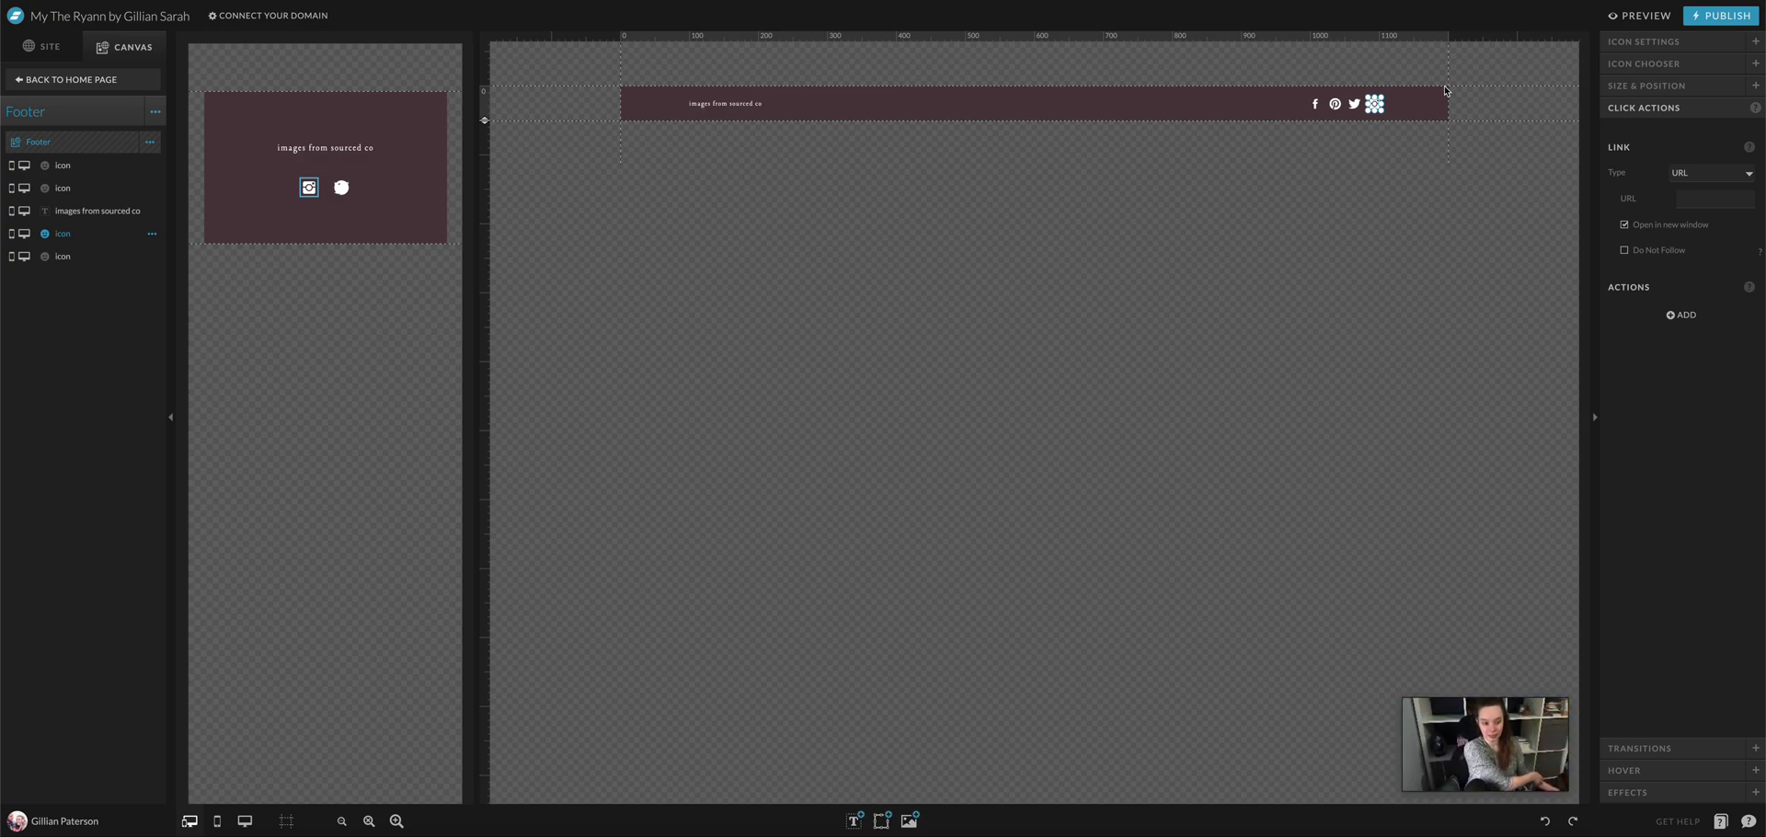
- In the mobile footer, move the Twitter icon to the right of Pinterest
left_click(1417, 103)
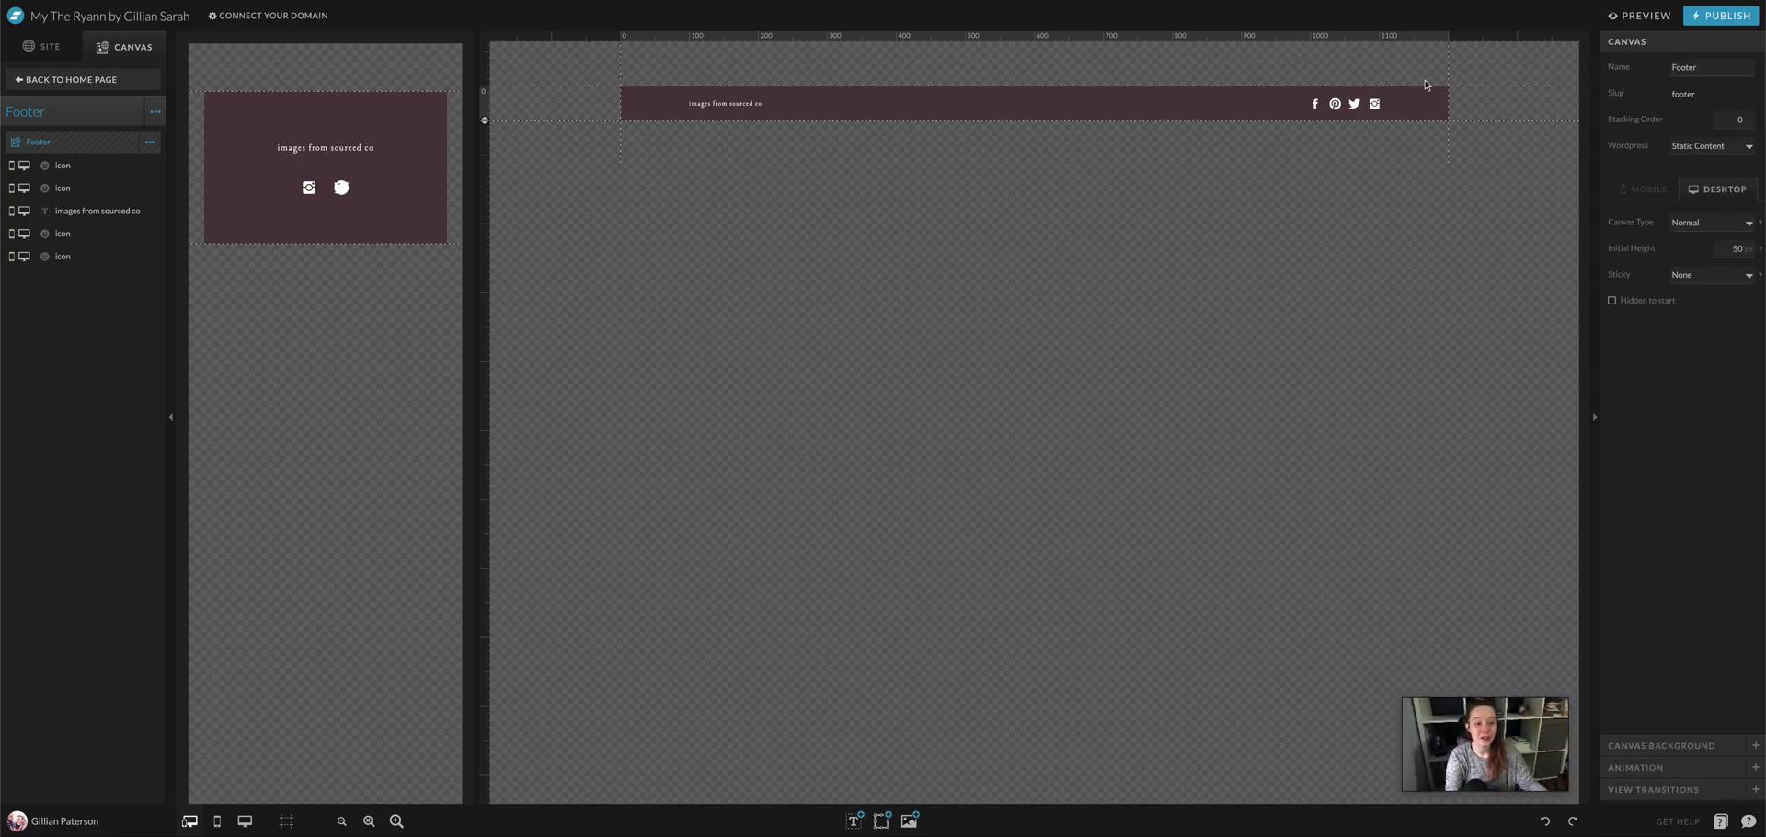
left_click(329, 208)
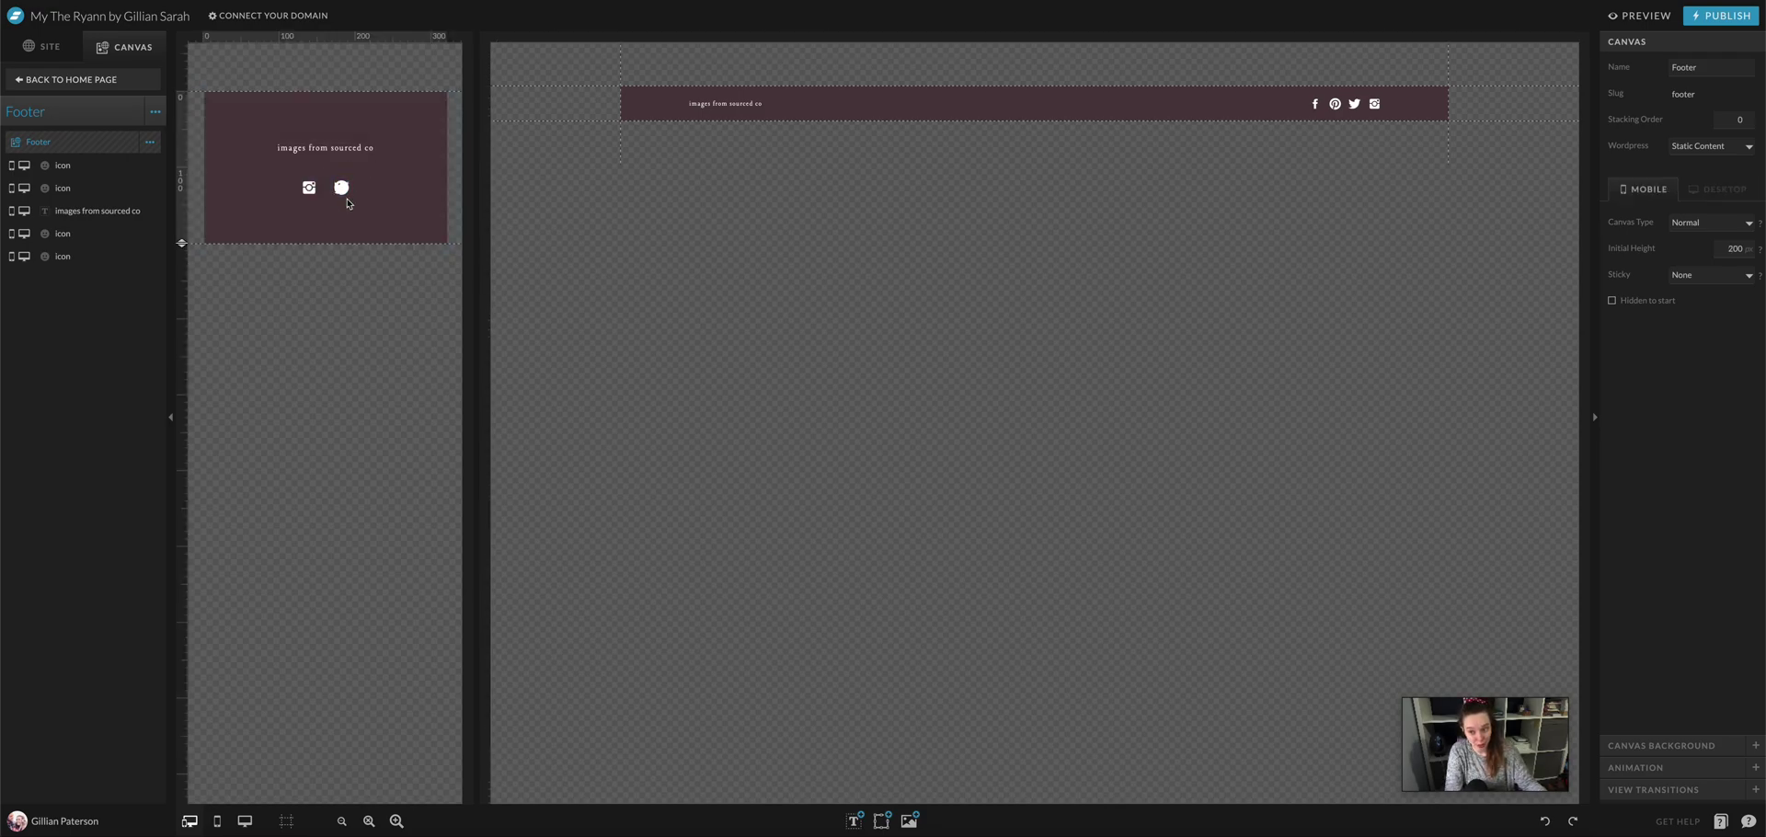
left_click(342, 187)
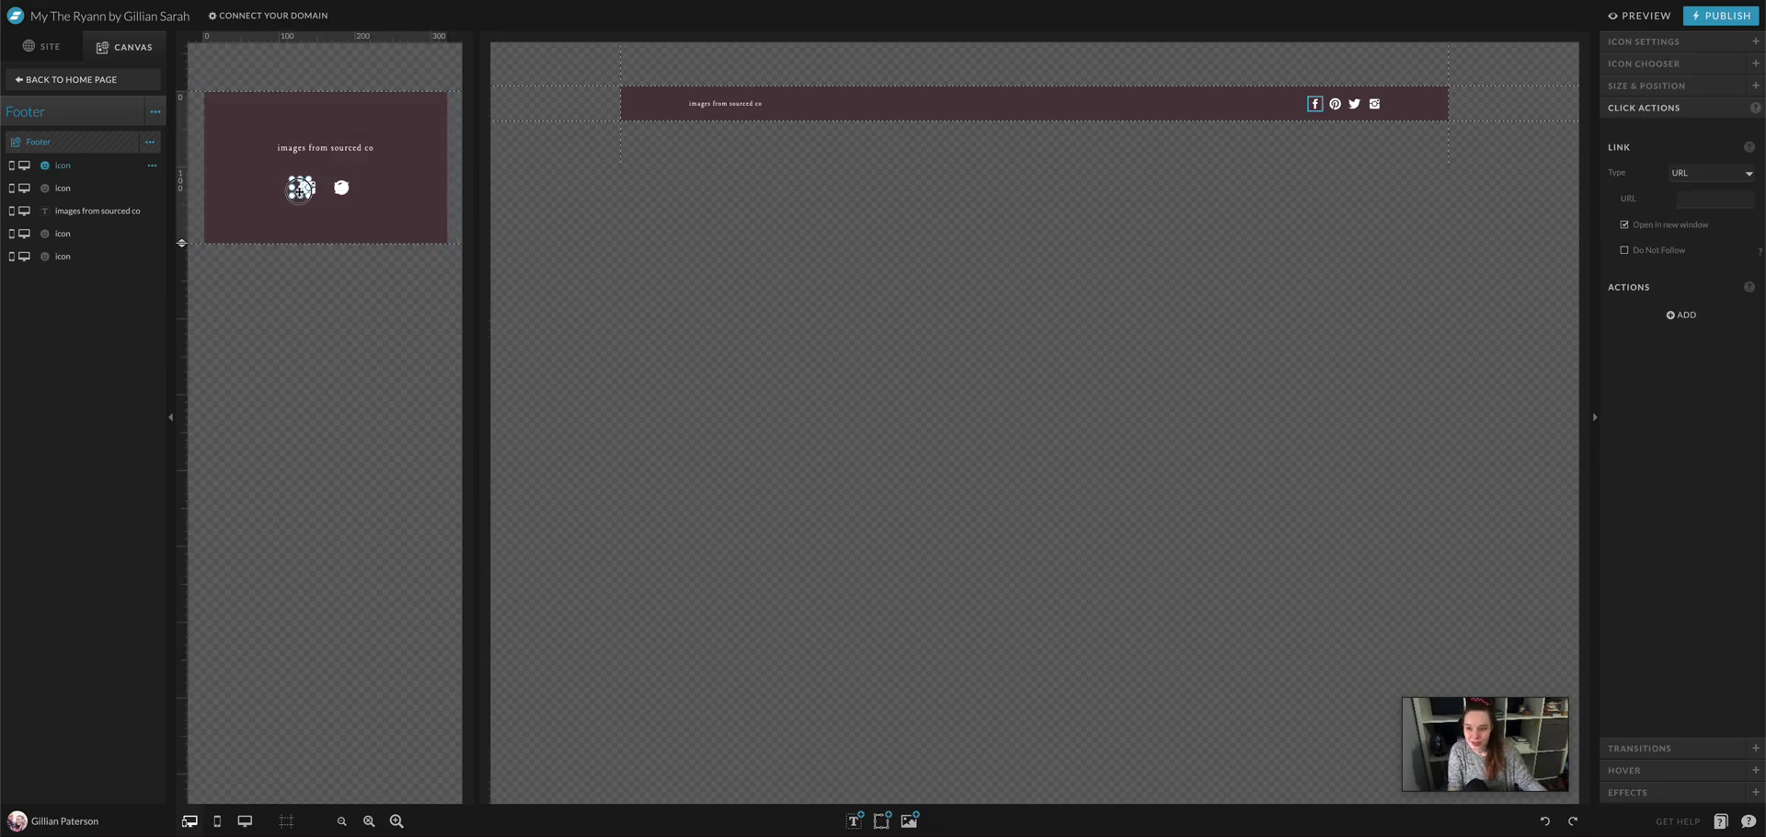
left_click(346, 192, "shift")
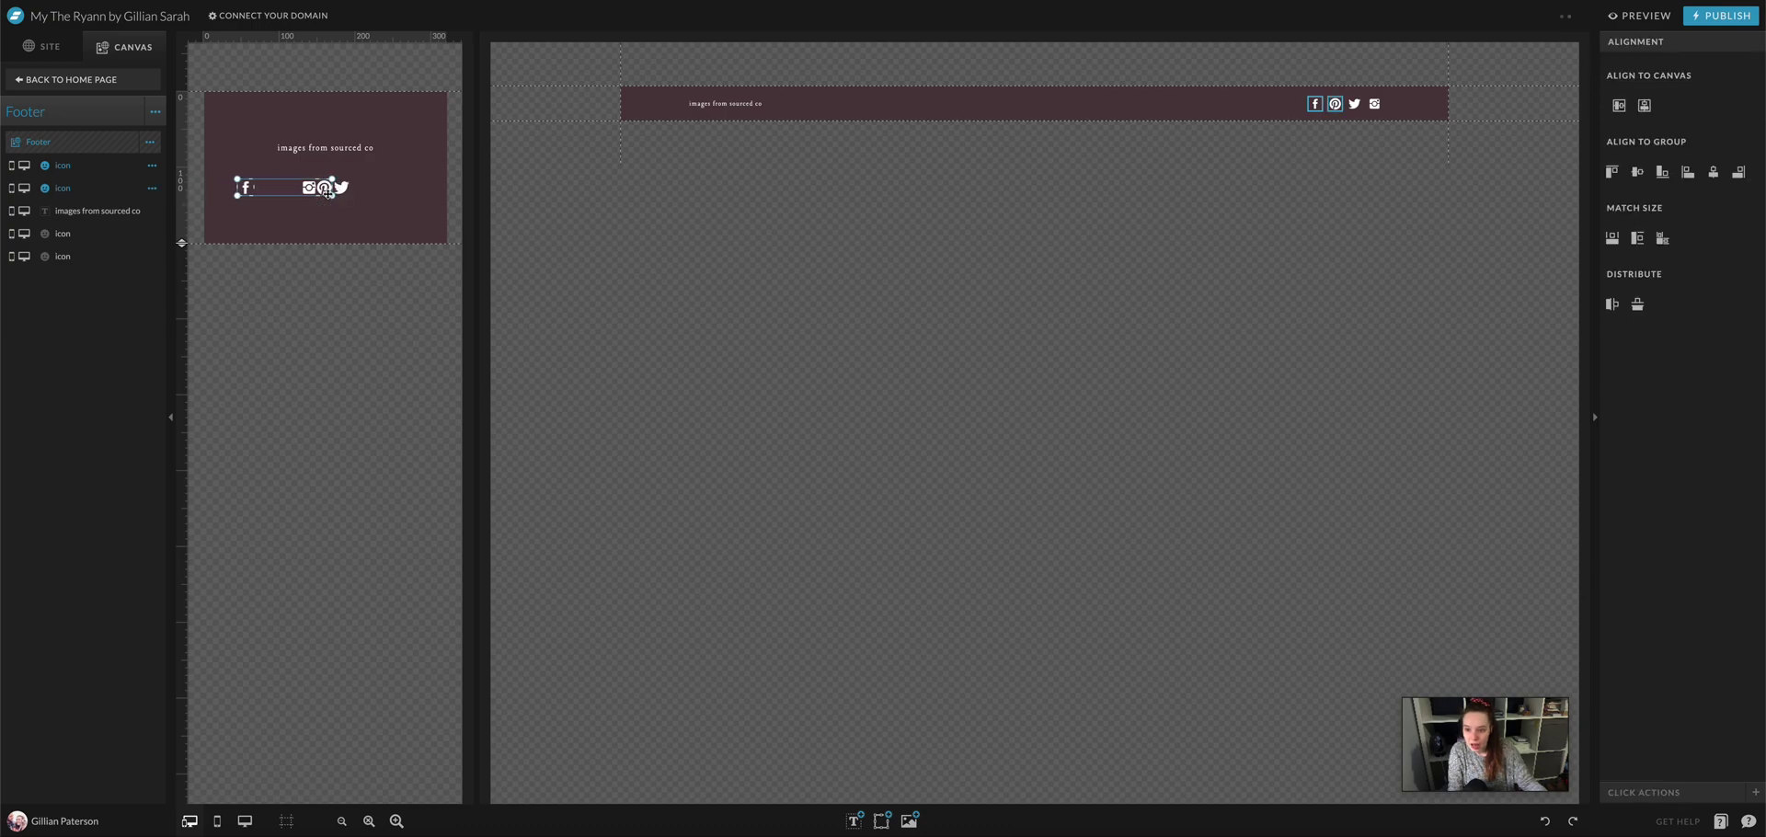
left_click(328, 193)
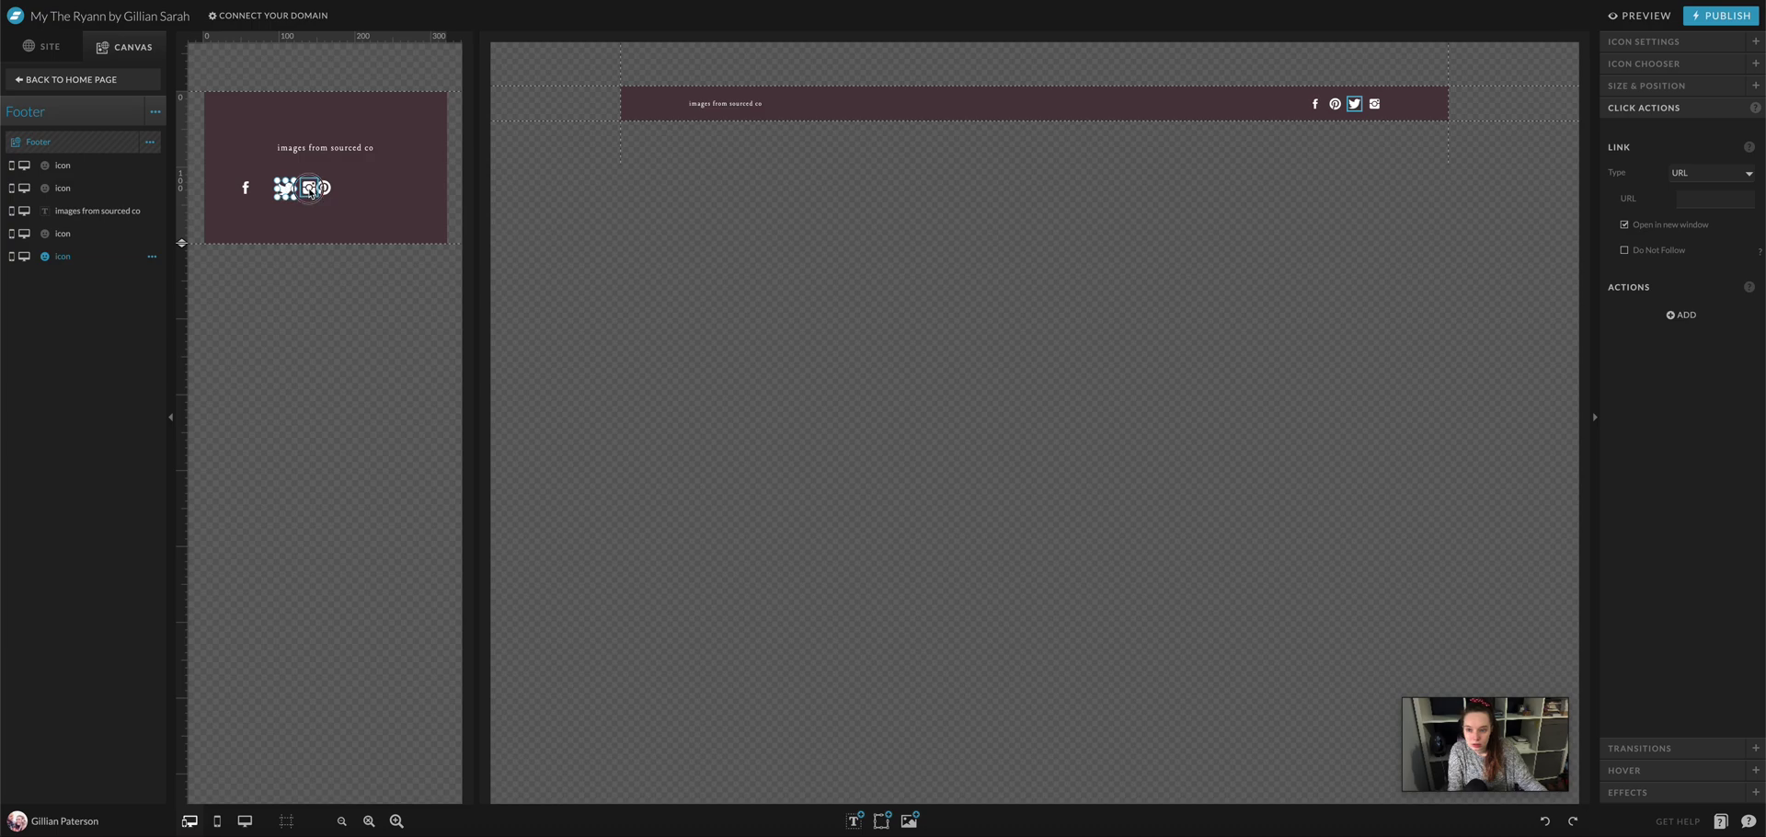
left_click_drag(310, 189, 372, 197)
left_click(307, 188)
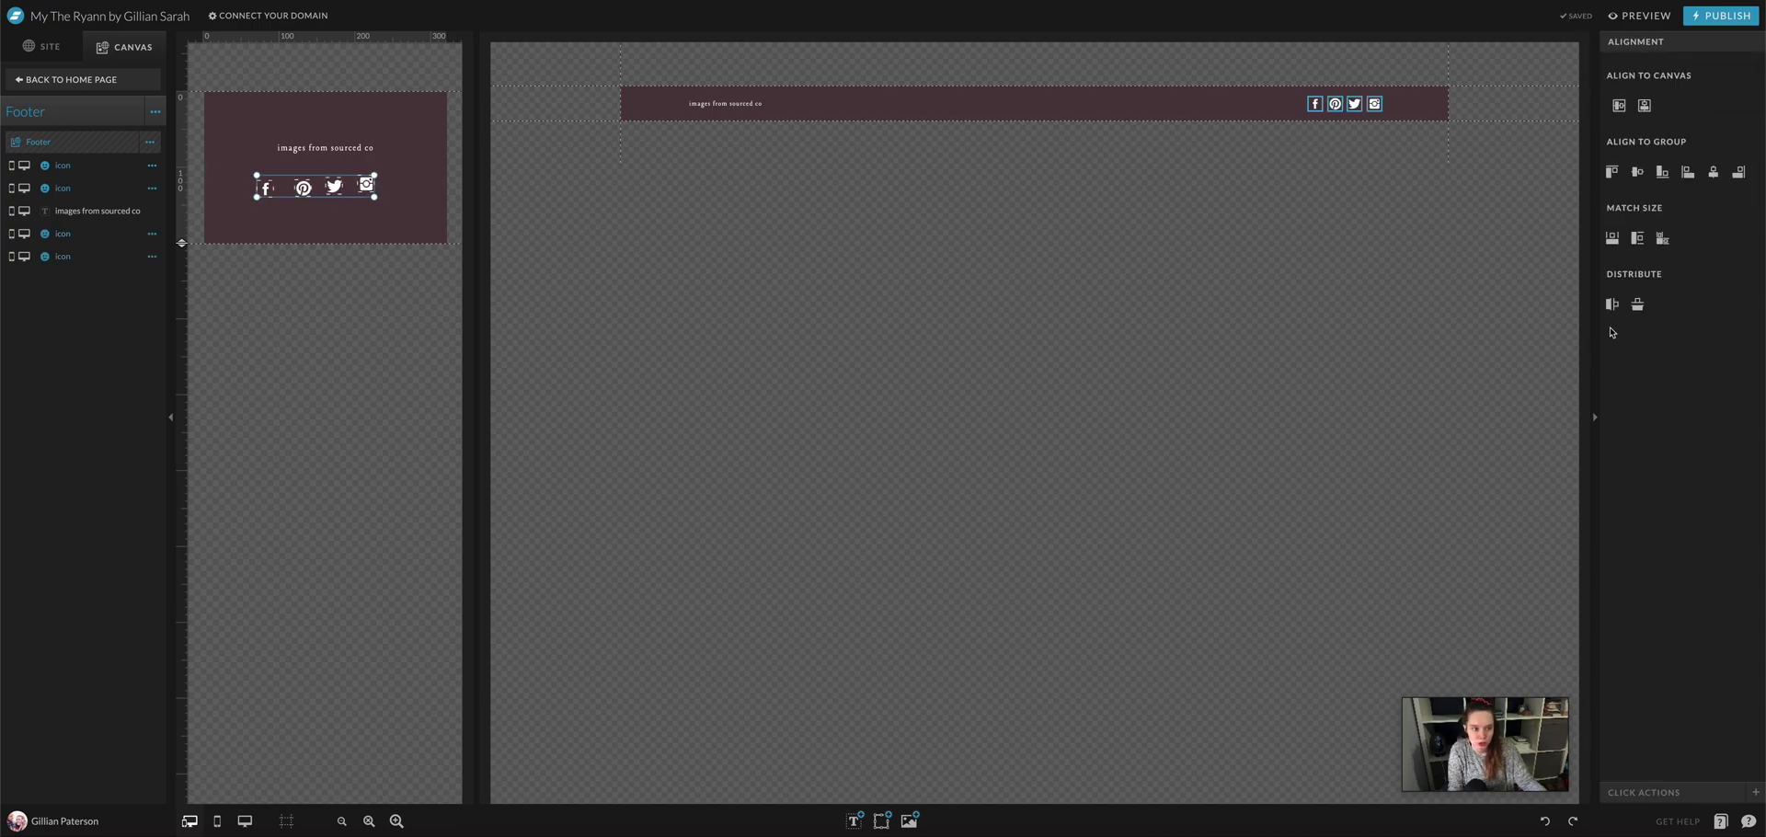
- Distribute the four icons evenly, align them on one line, and centre them on the canvas
left_click(1612, 304)
left_click(1637, 172)
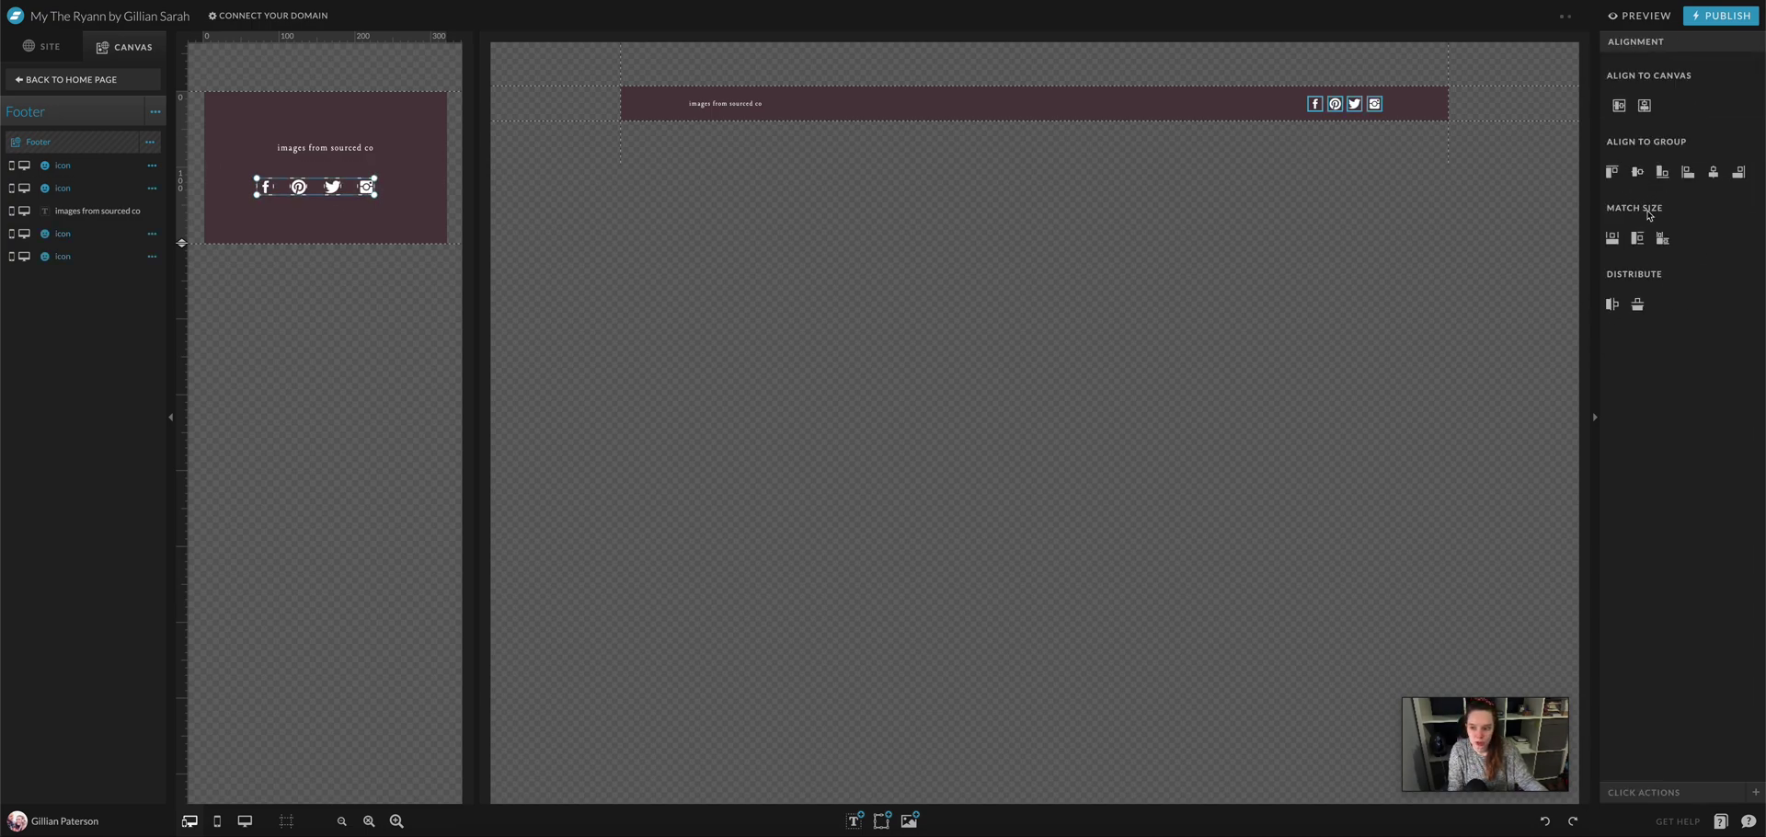
left_click(1645, 106)
left_click_drag(419, 131, 253, 205)
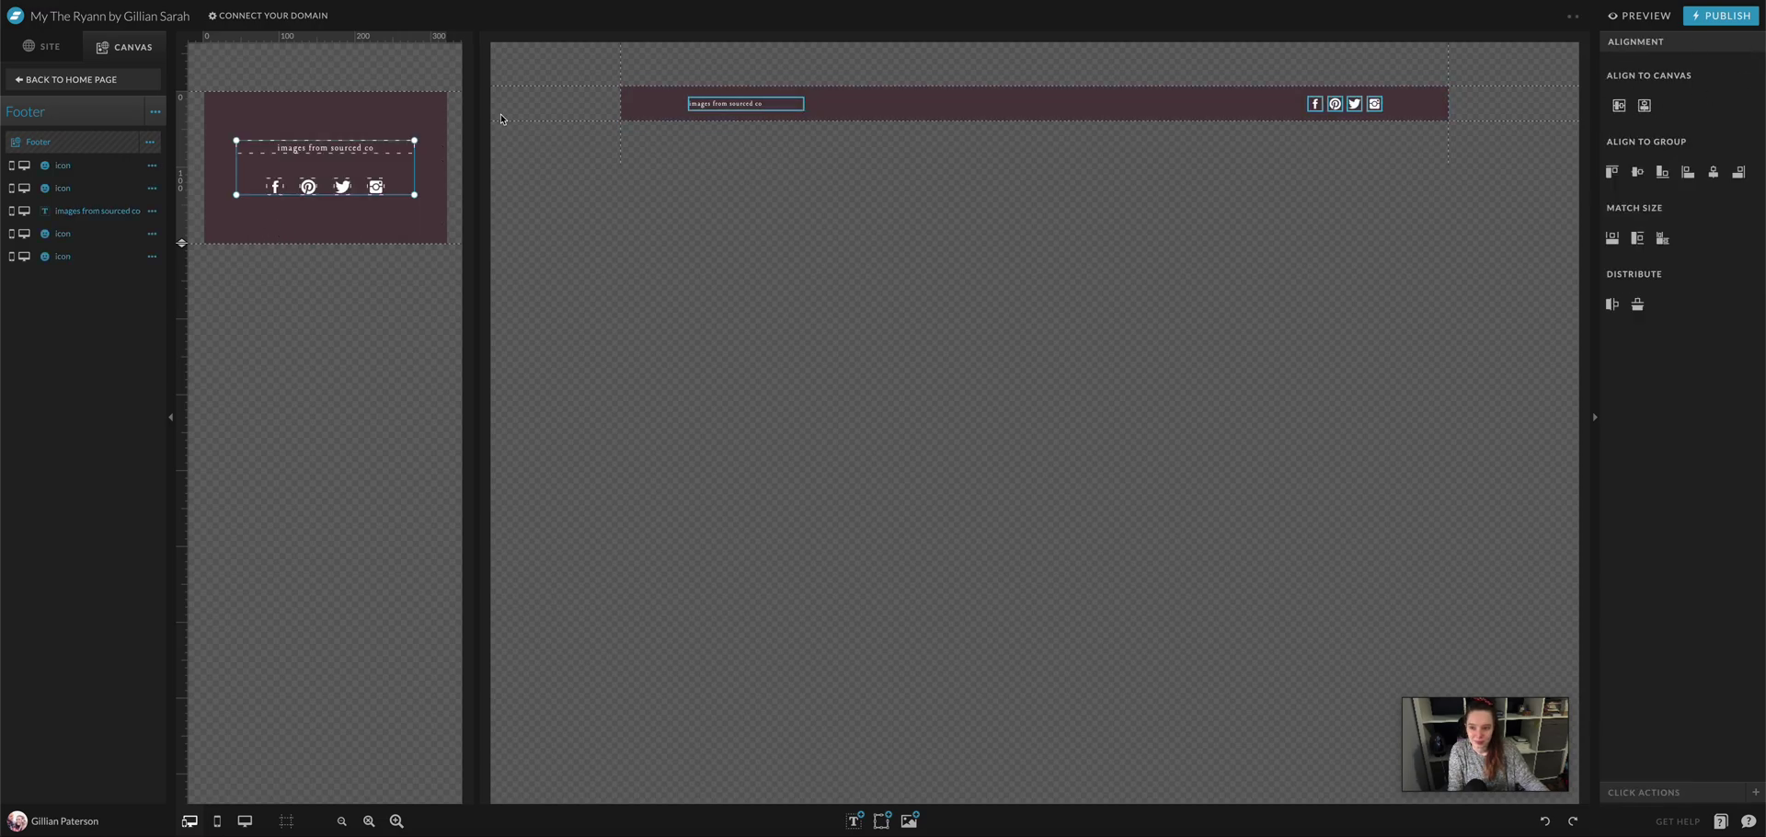
left_click(443, 112)
- Set the footer's desktop and mobile canvas backgrounds to pink swatch 3, then return Home
left_click(57, 81)
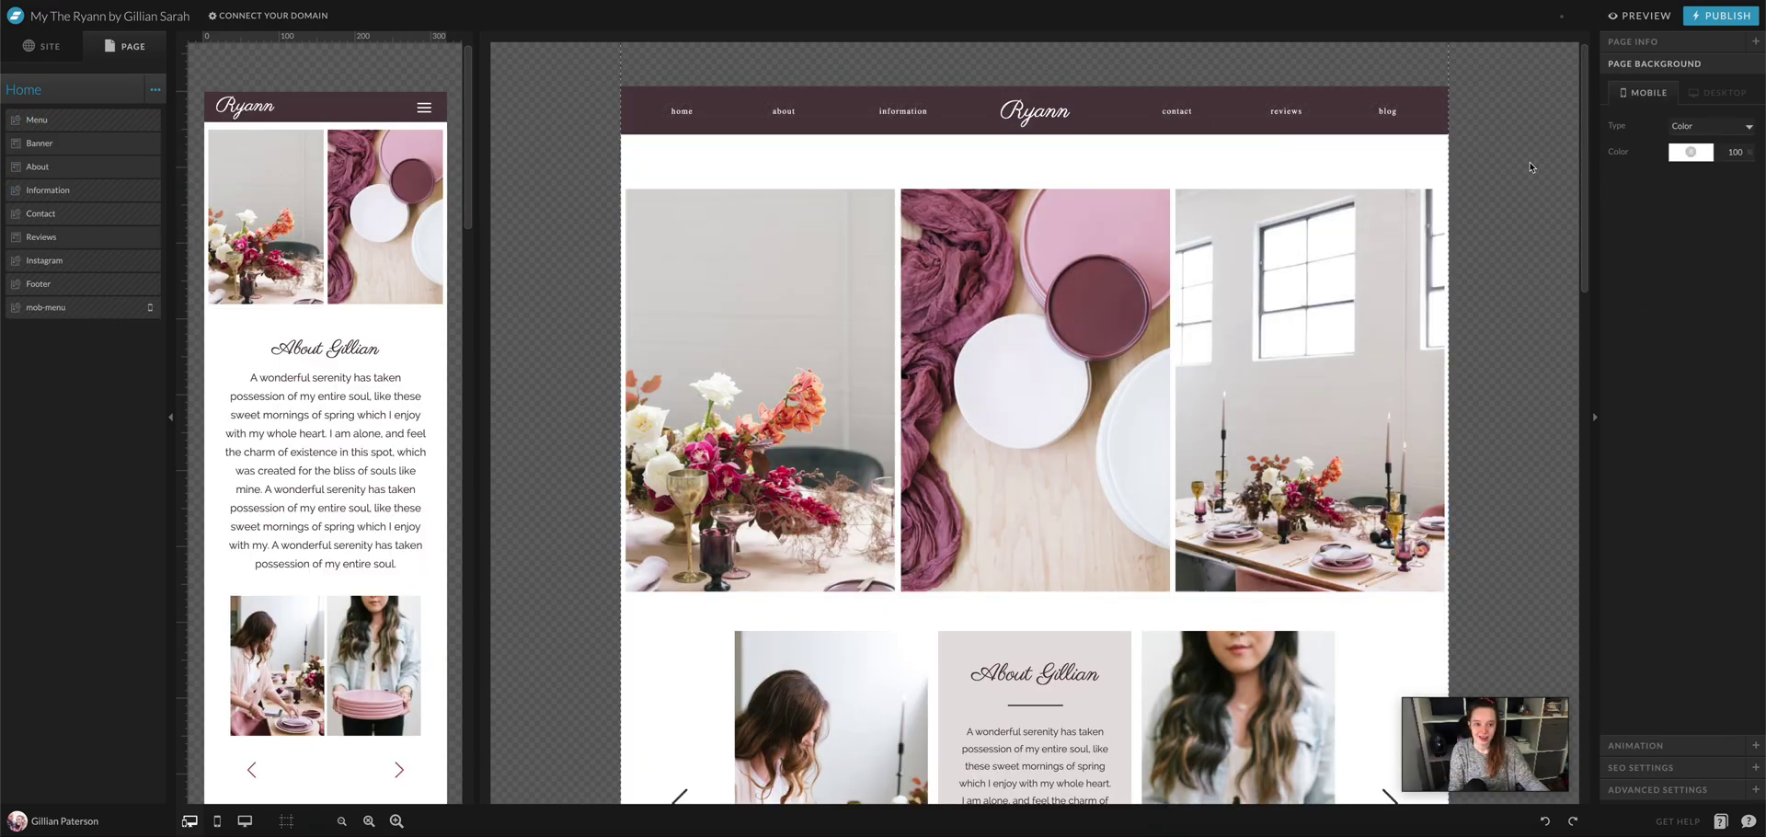
scroll(1499, 252, "down", 15)
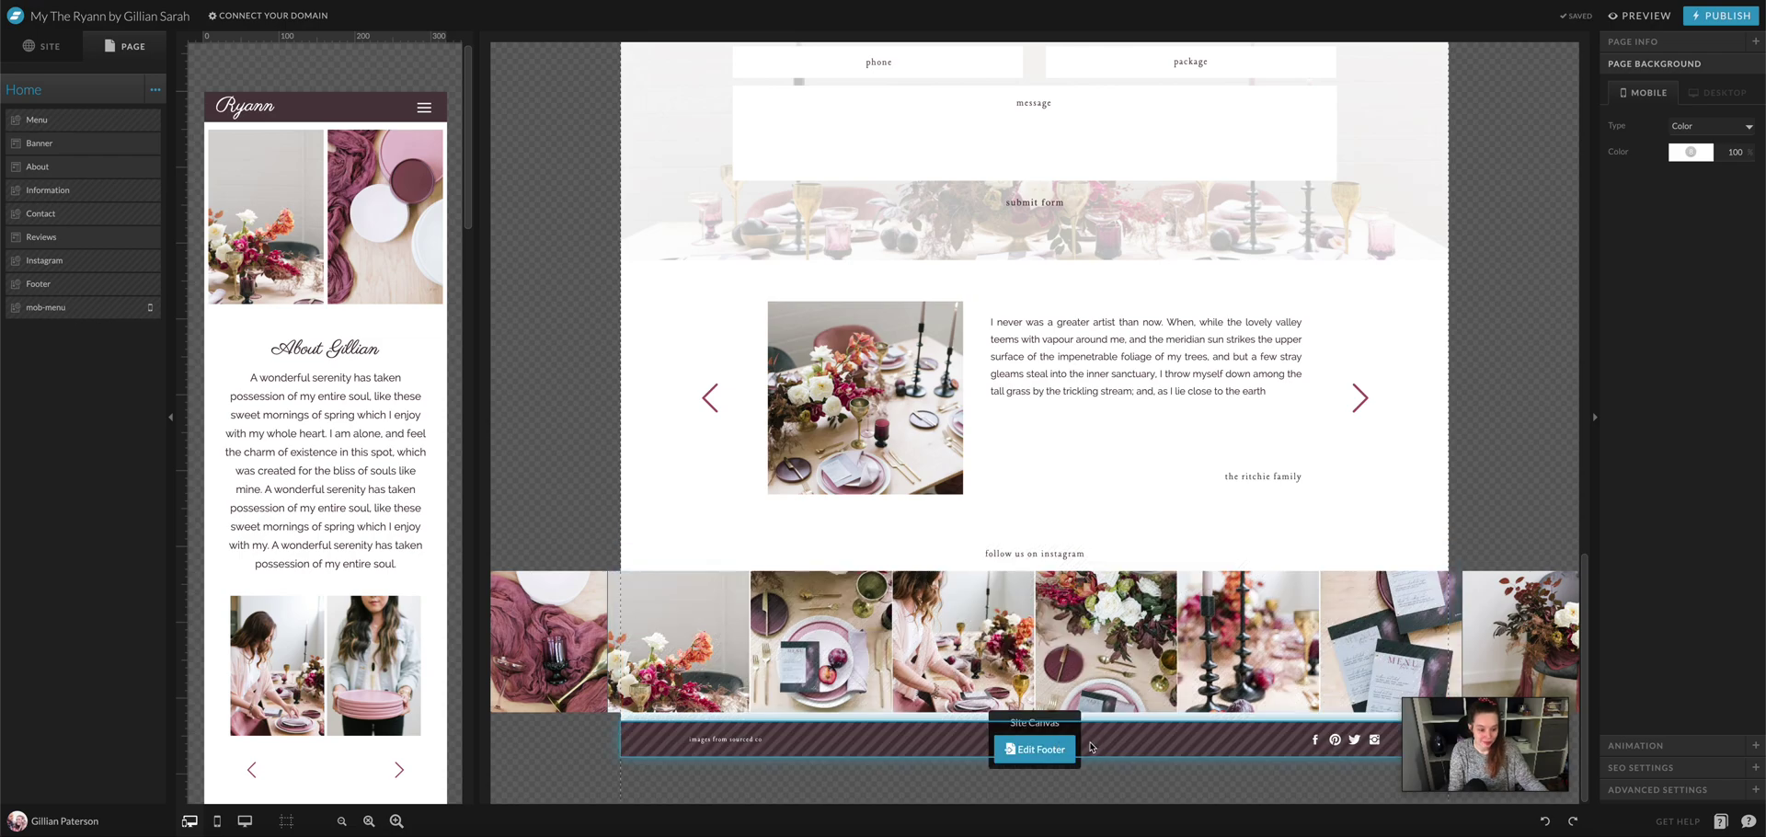
left_click(1044, 739)
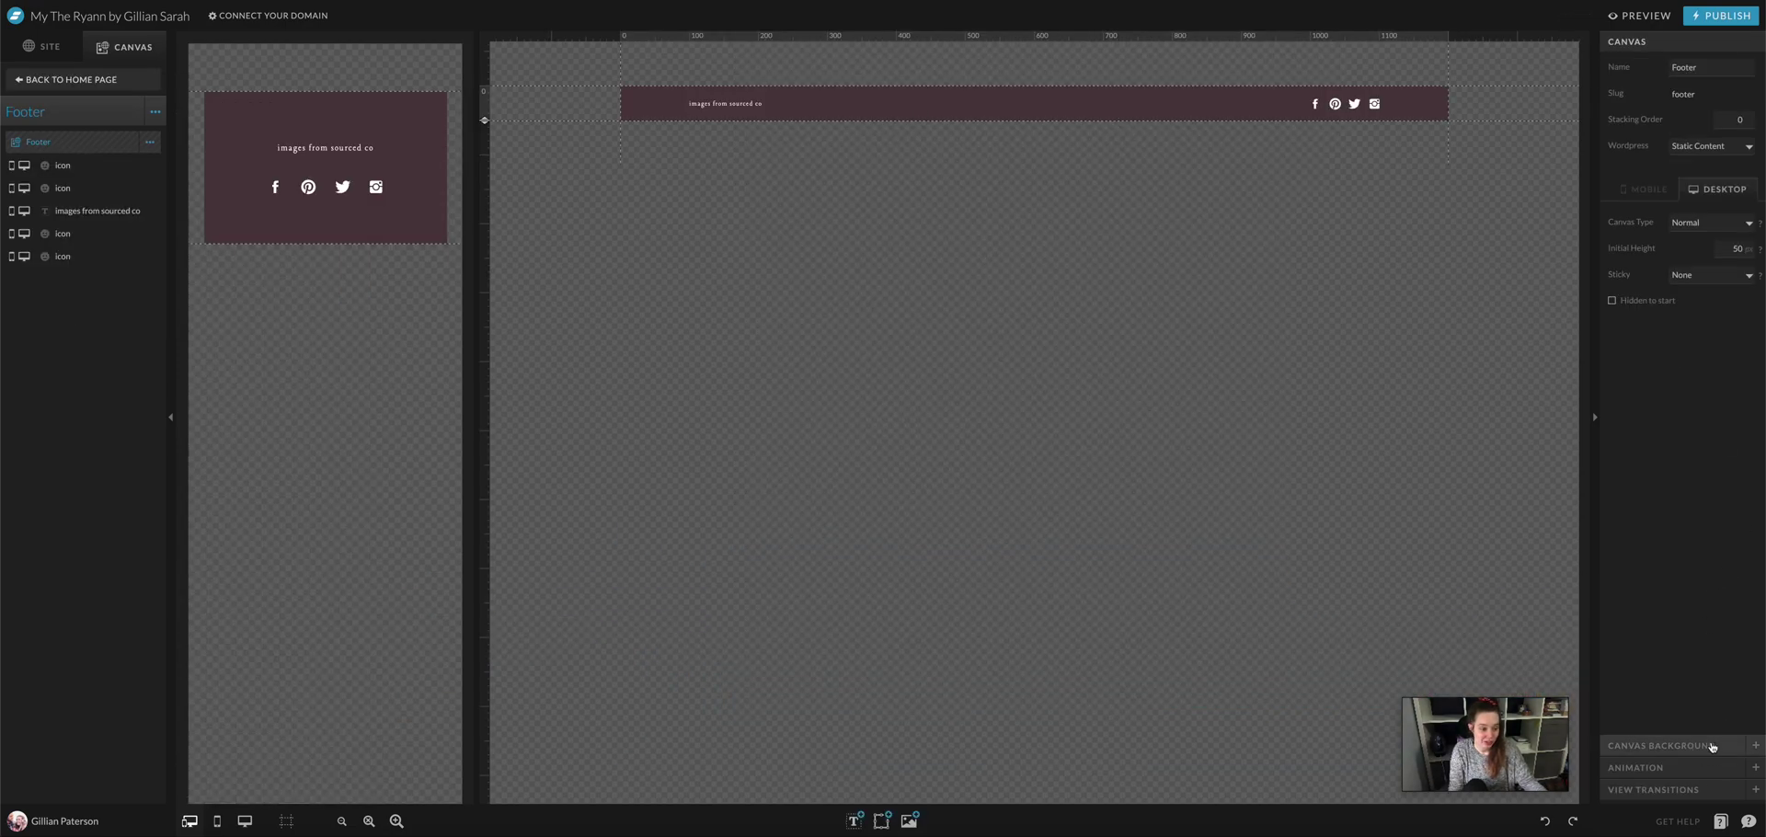
left_click(1662, 745)
left_click(1691, 152)
left_click(1678, 190)
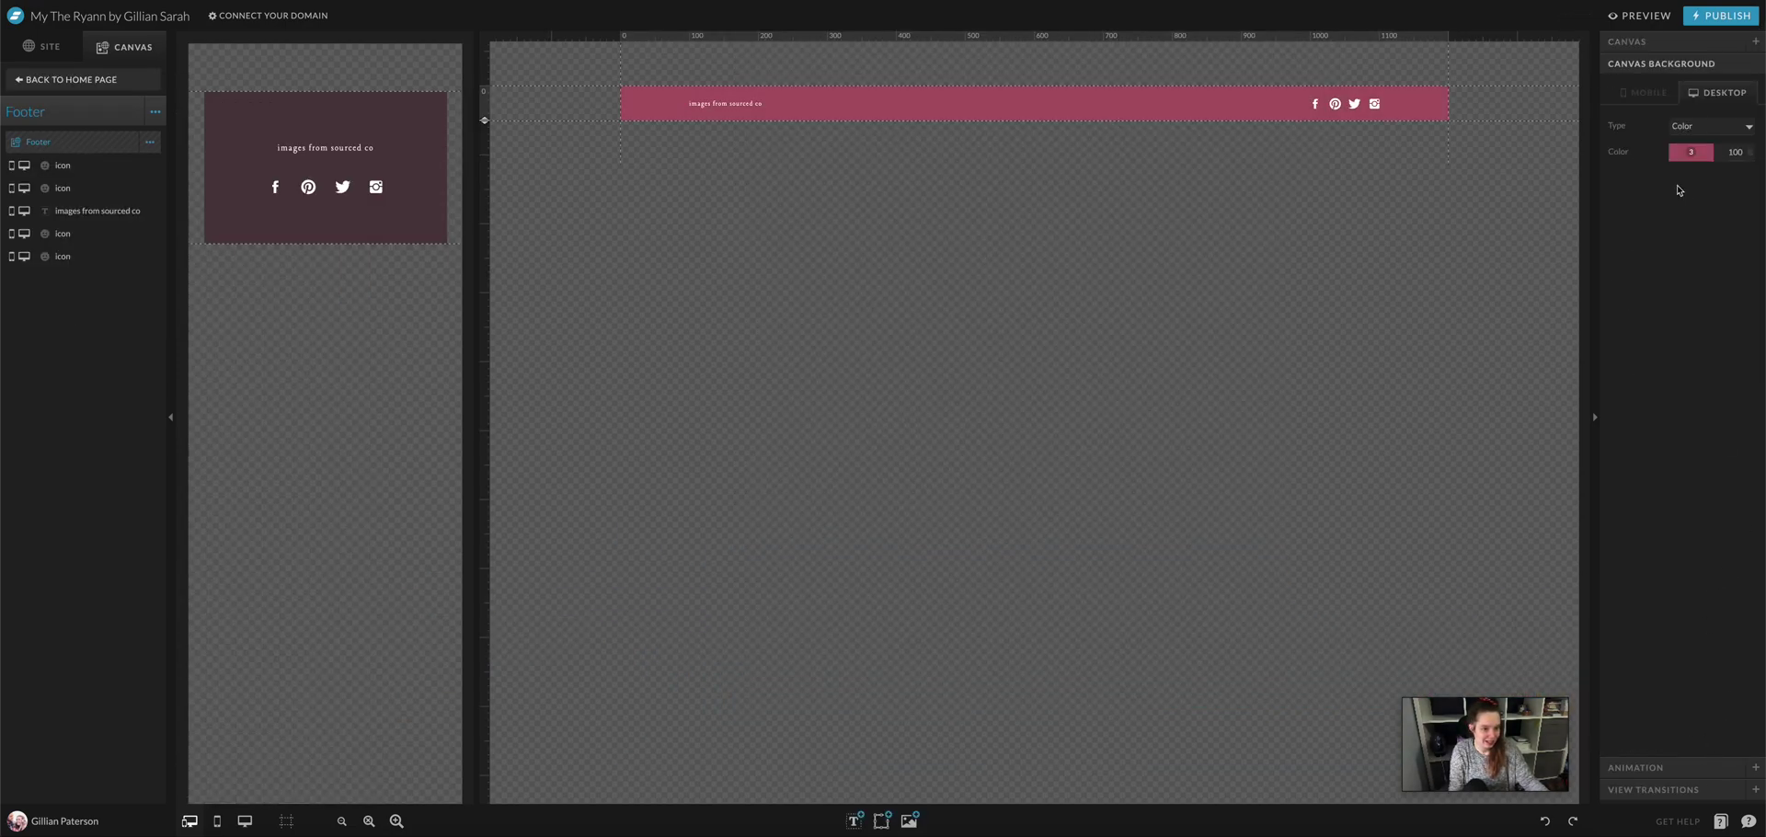
left_click(331, 169)
left_click(1691, 152)
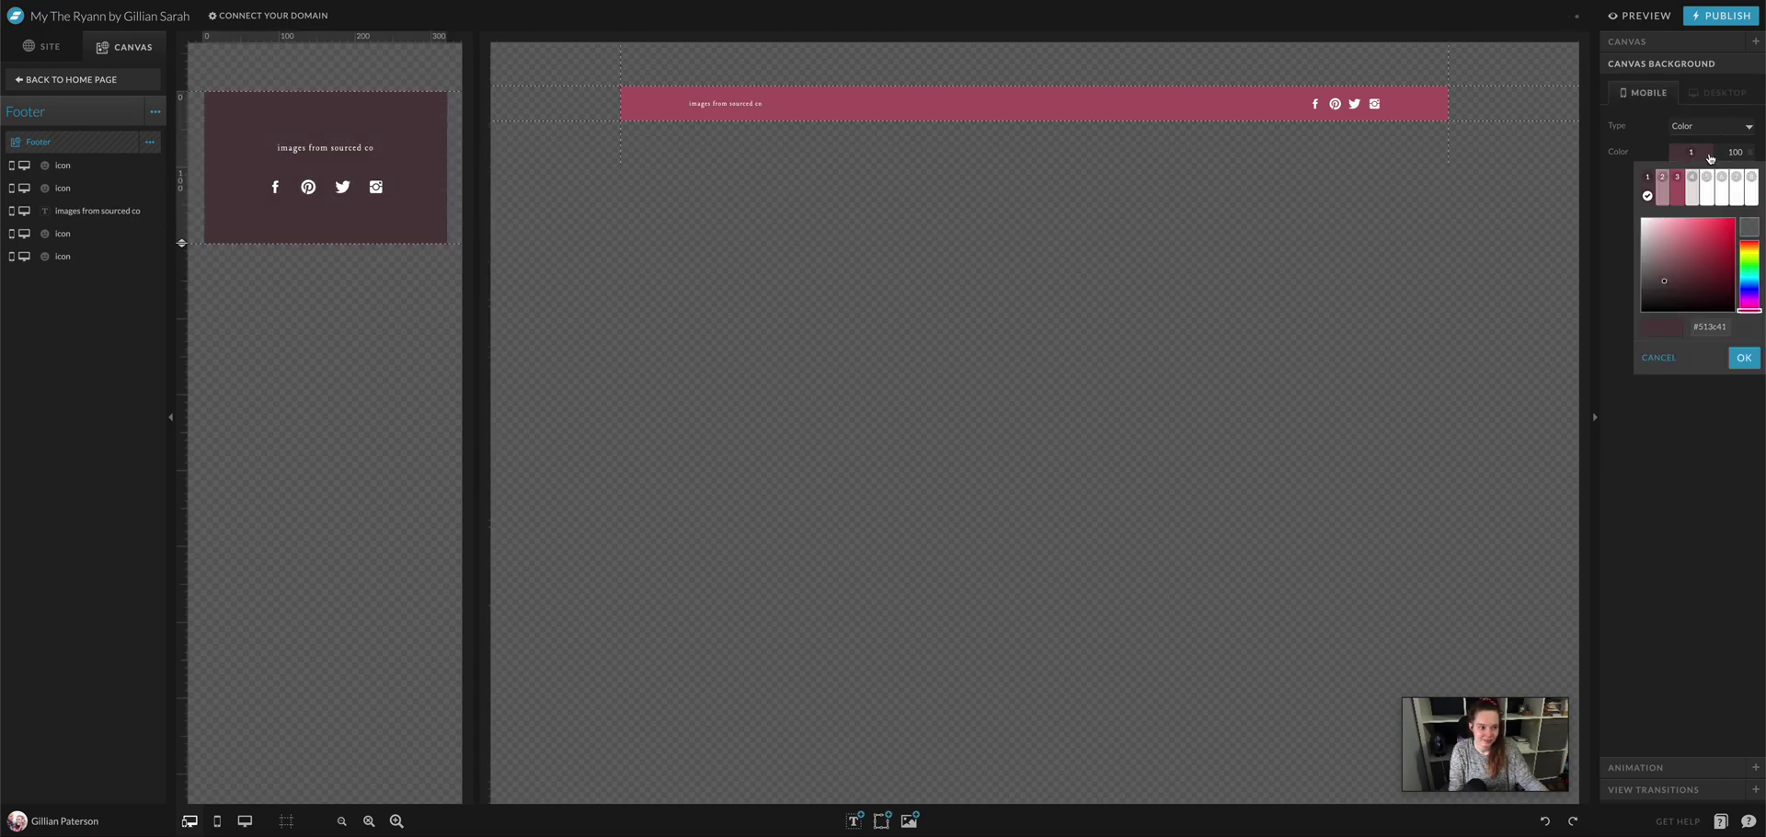
left_click(1678, 191)
left_click(81, 79)
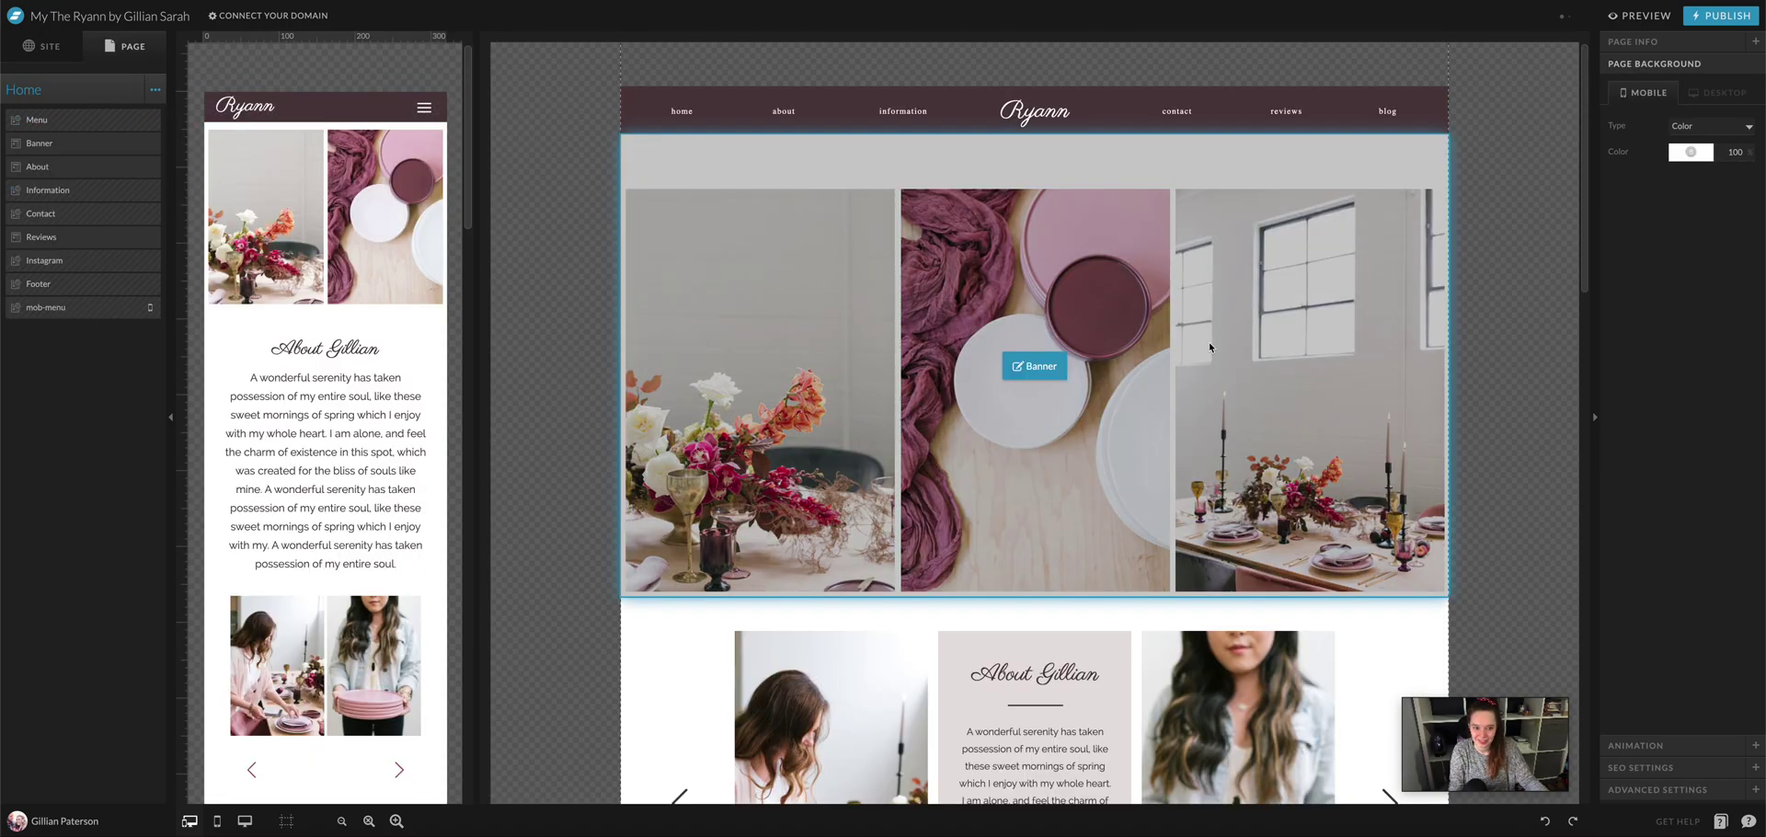
- Open the Instagram section's canvas and inspect its fourth image
scroll(322, 598, "down", 10)
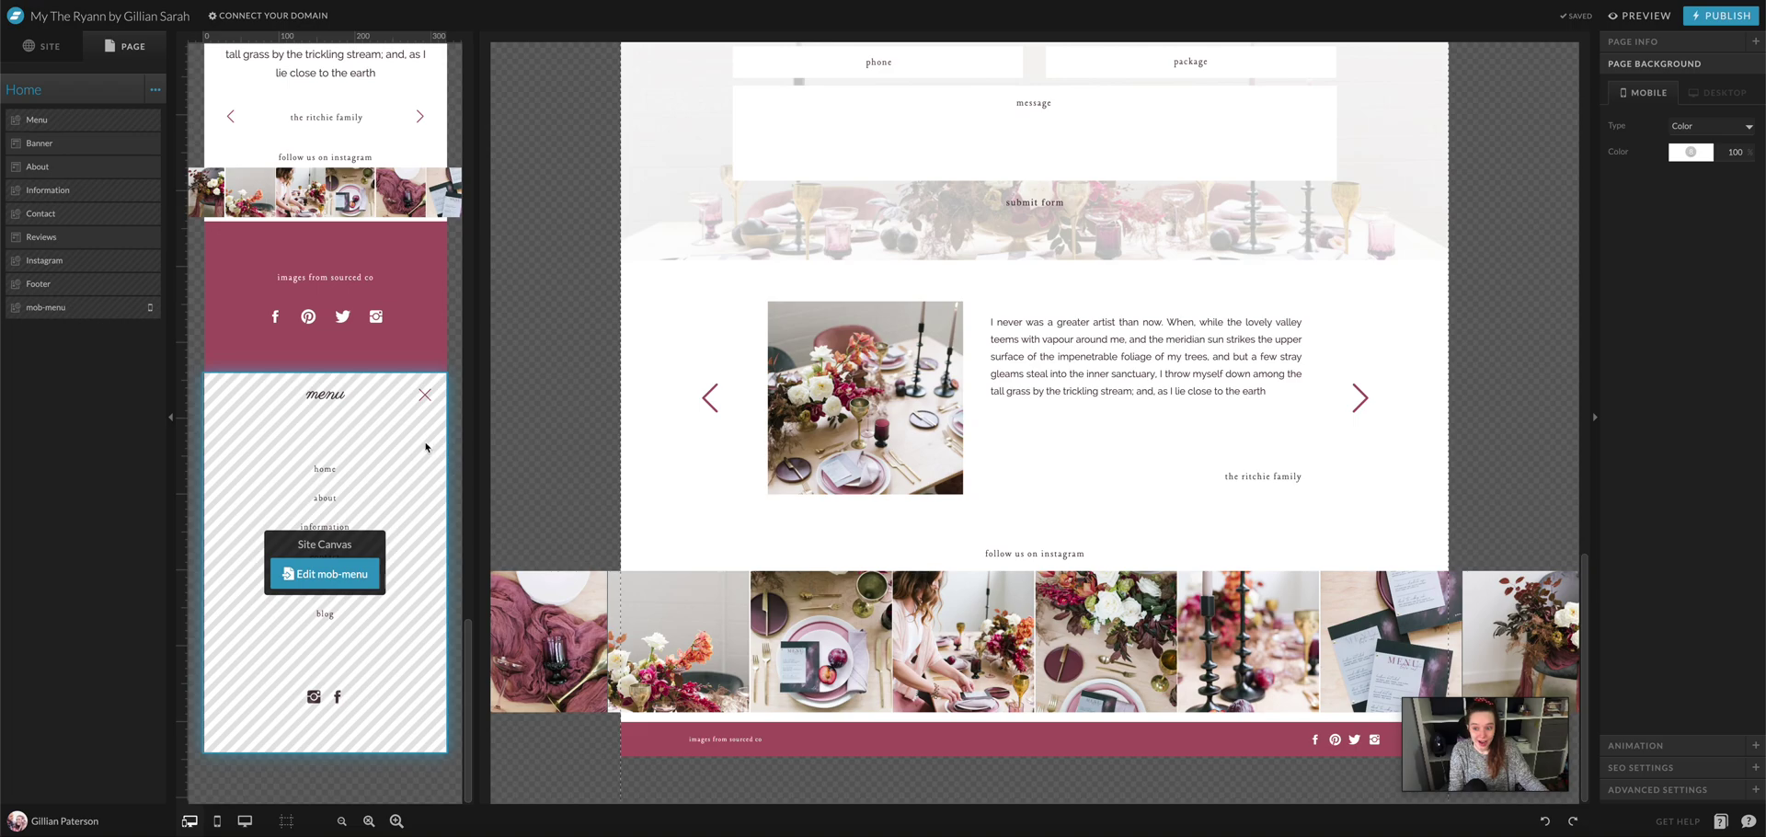
scroll(462, 420, "up", 5)
scroll(462, 421, "down", 2)
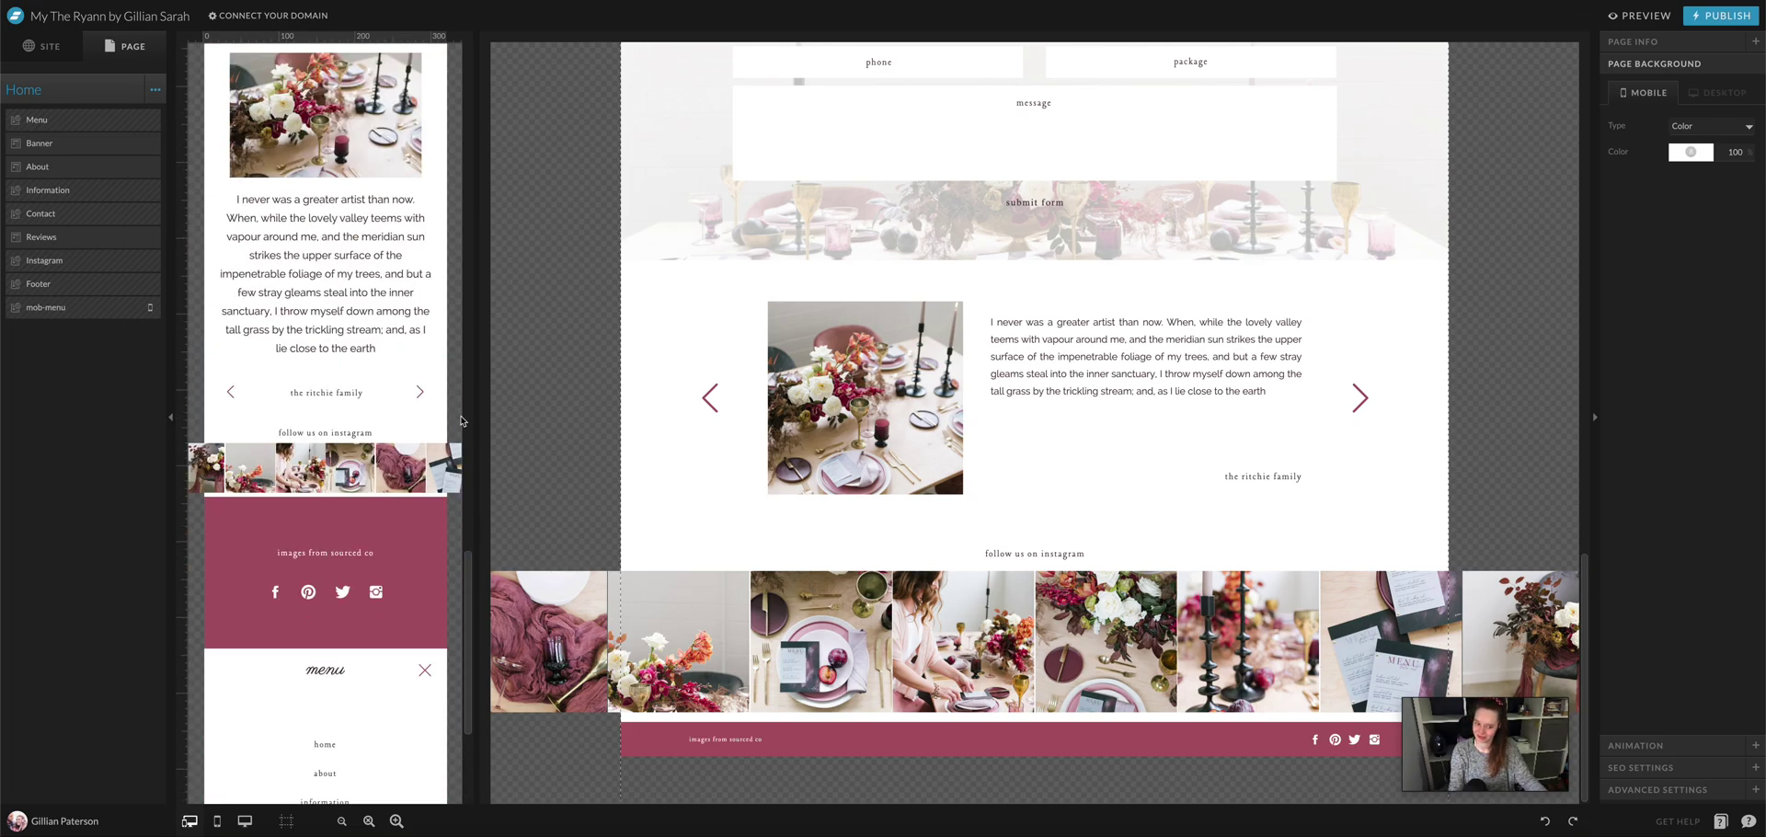
mouse_move(1070, 636)
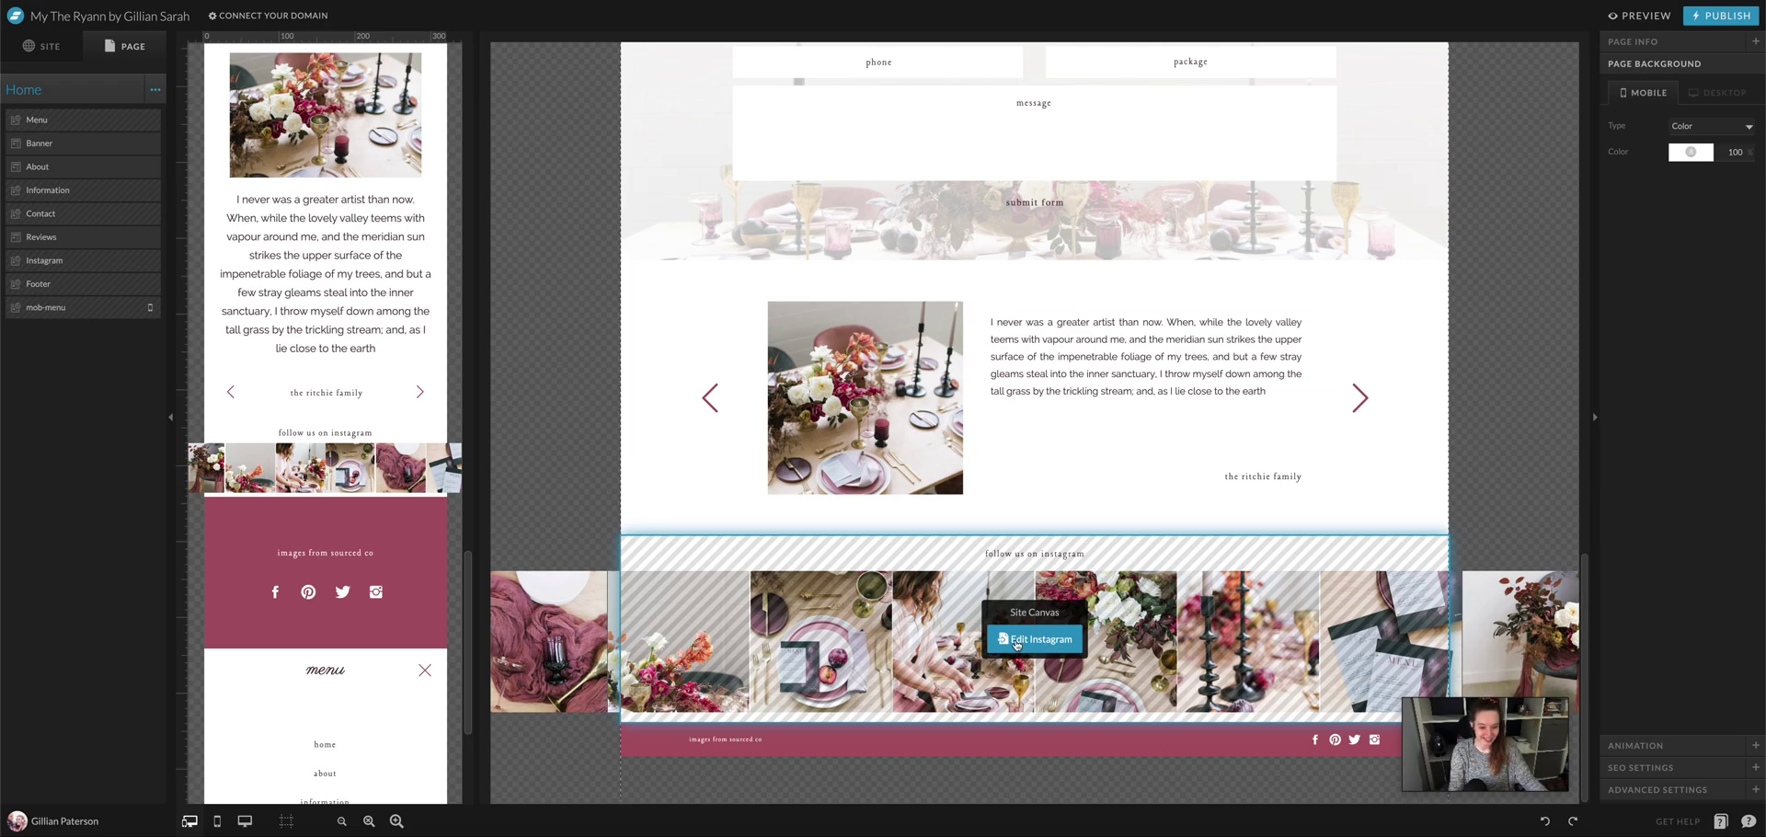
left_click(1042, 642)
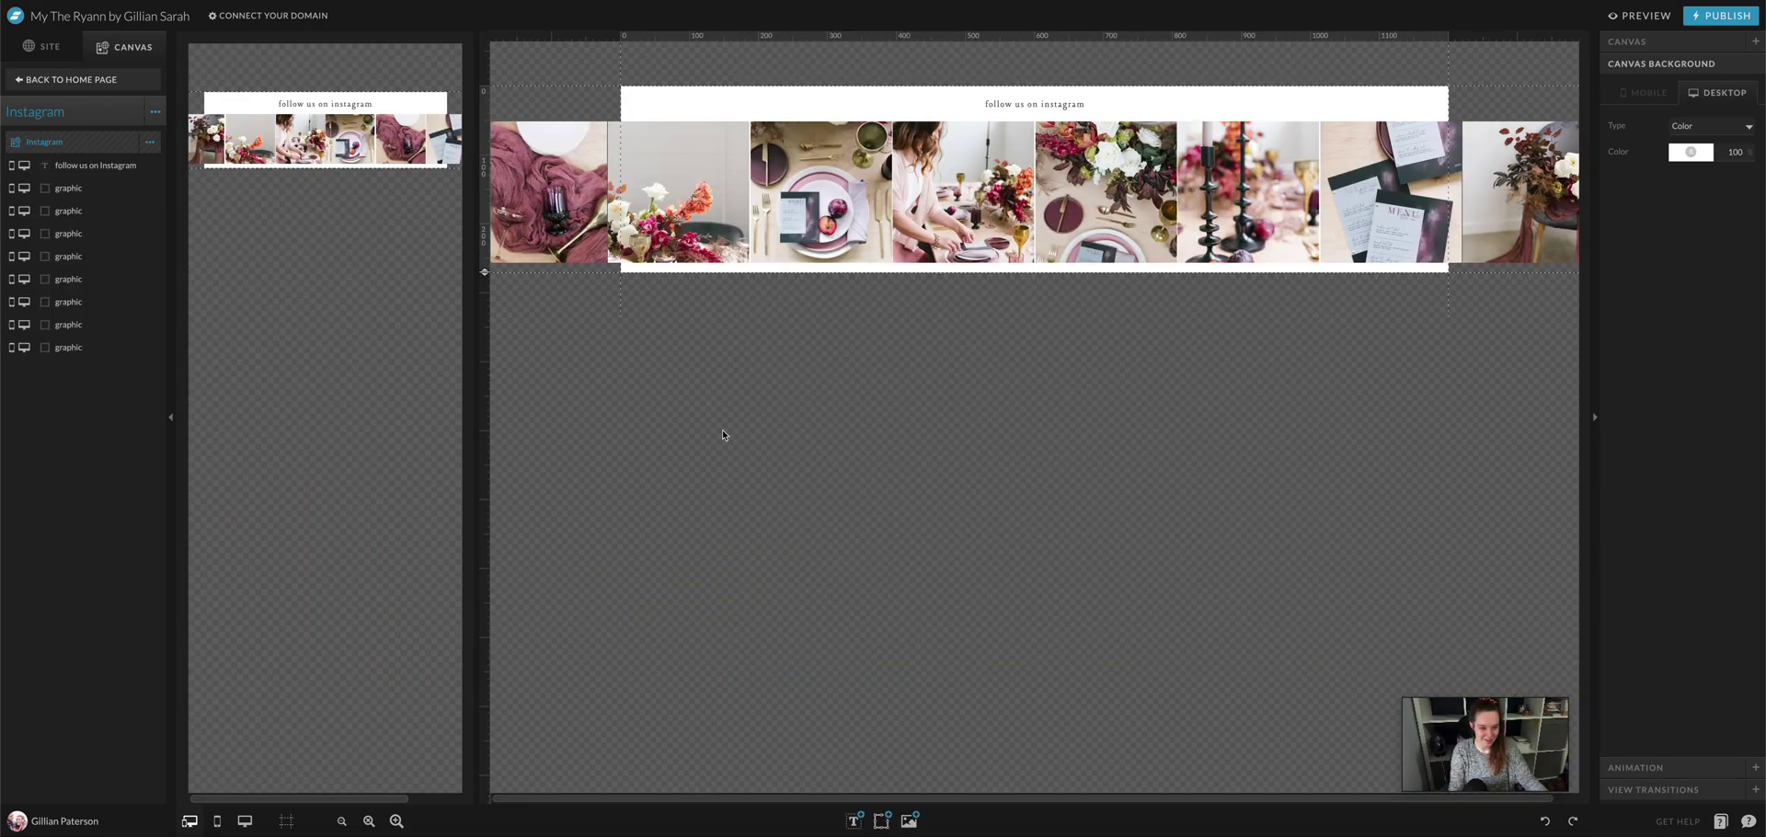
left_click(1002, 158)
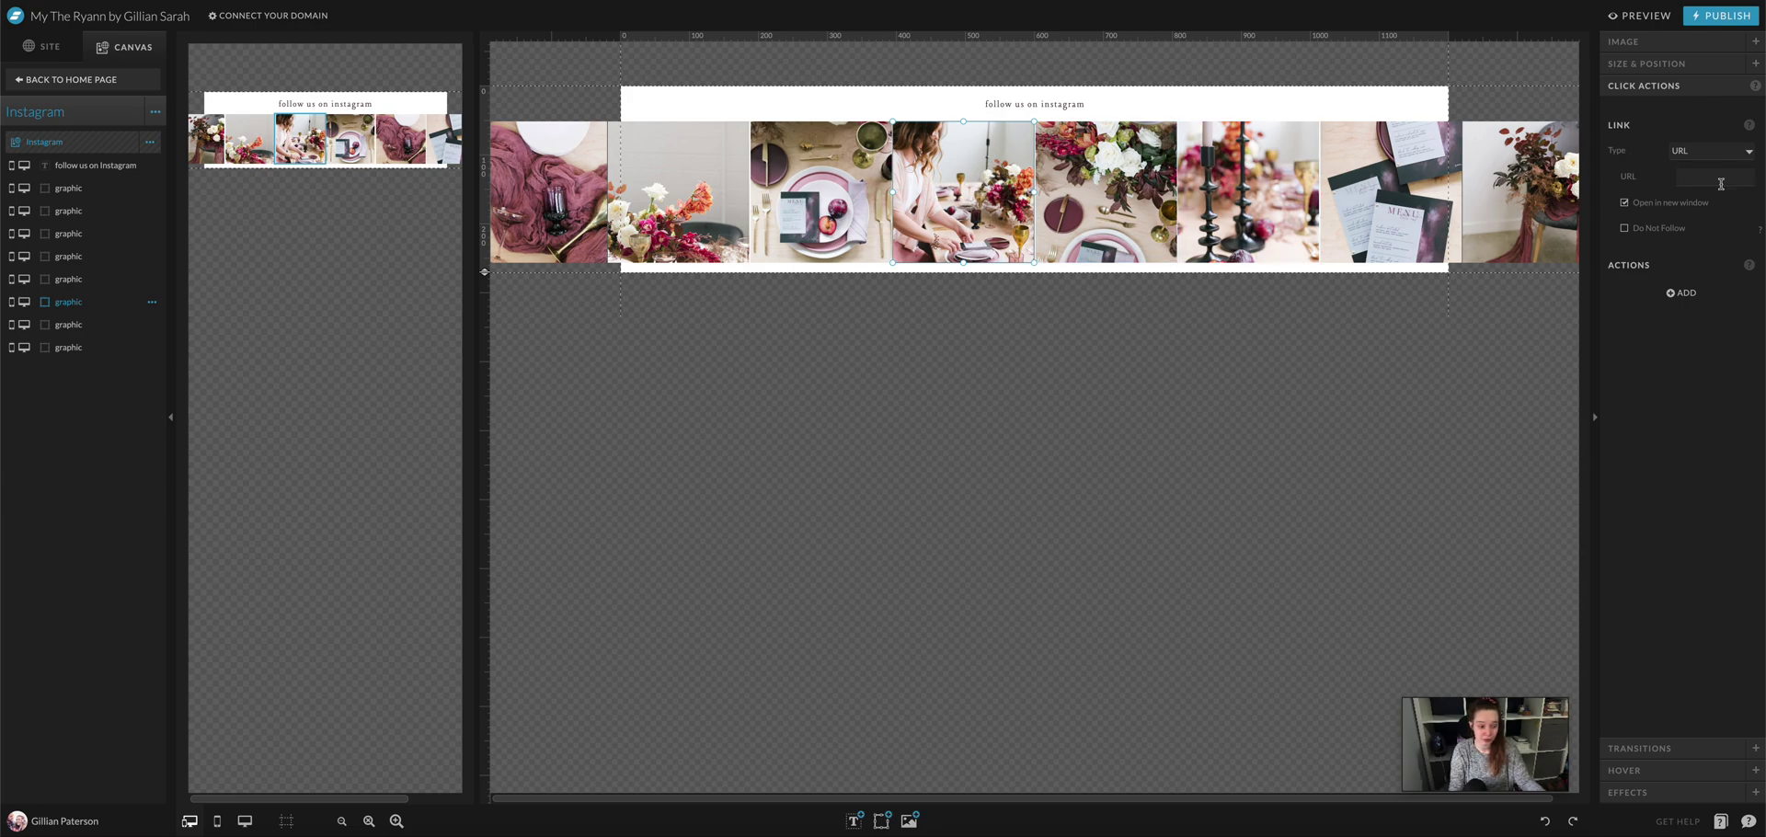
left_click(1503, 110)
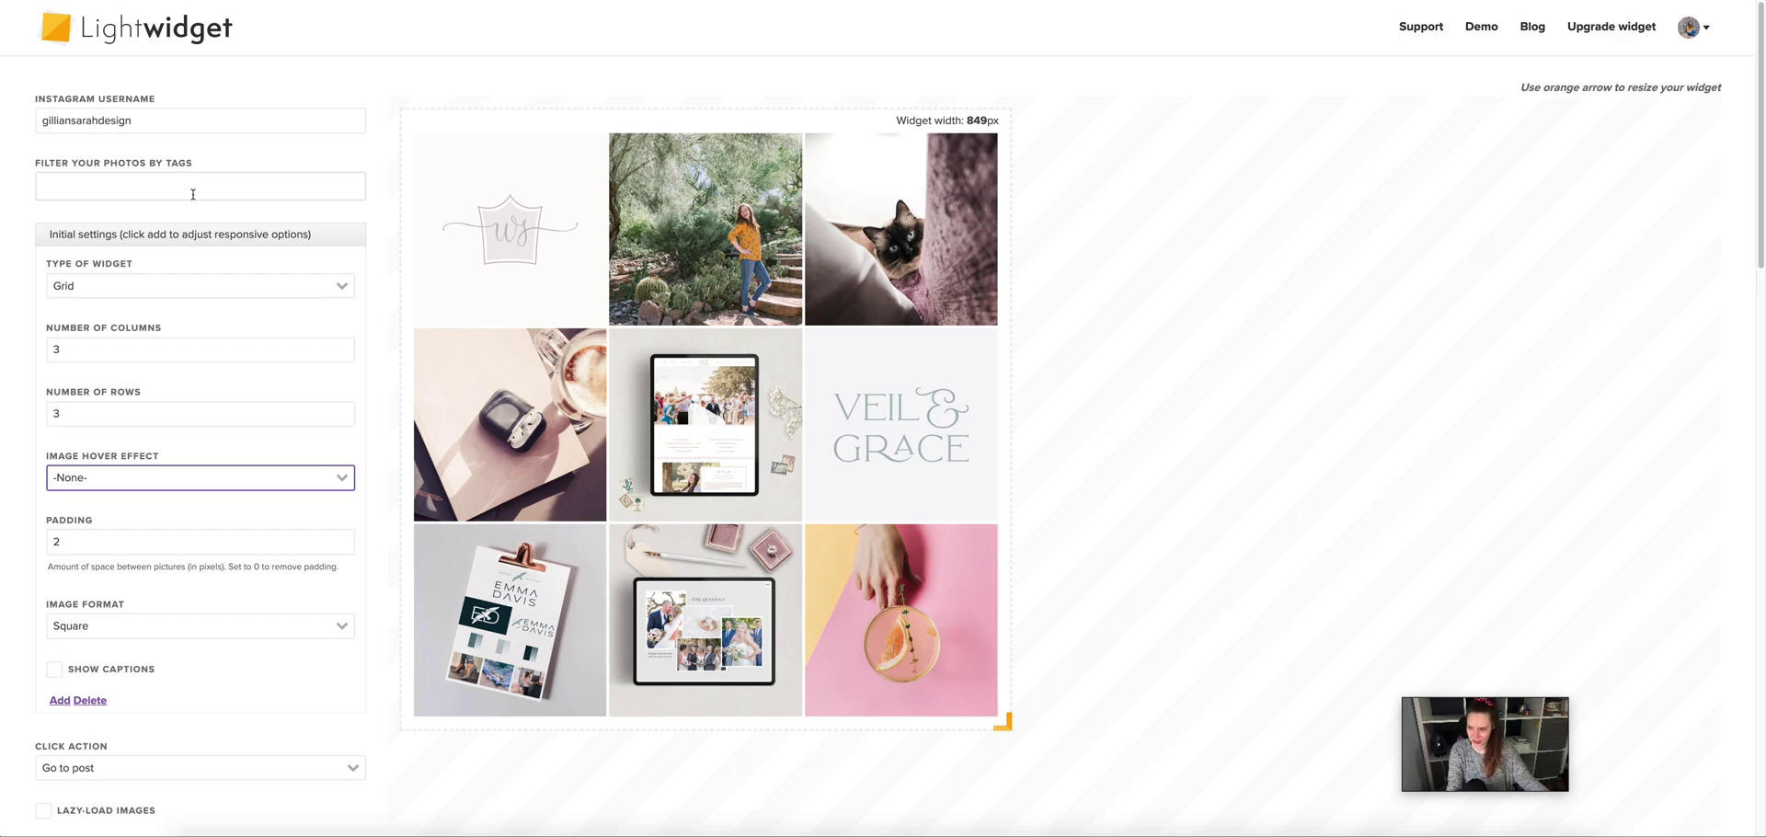
- Try the Slideshow and Columns widget types, then switch back to Grid
left_click(143, 292)
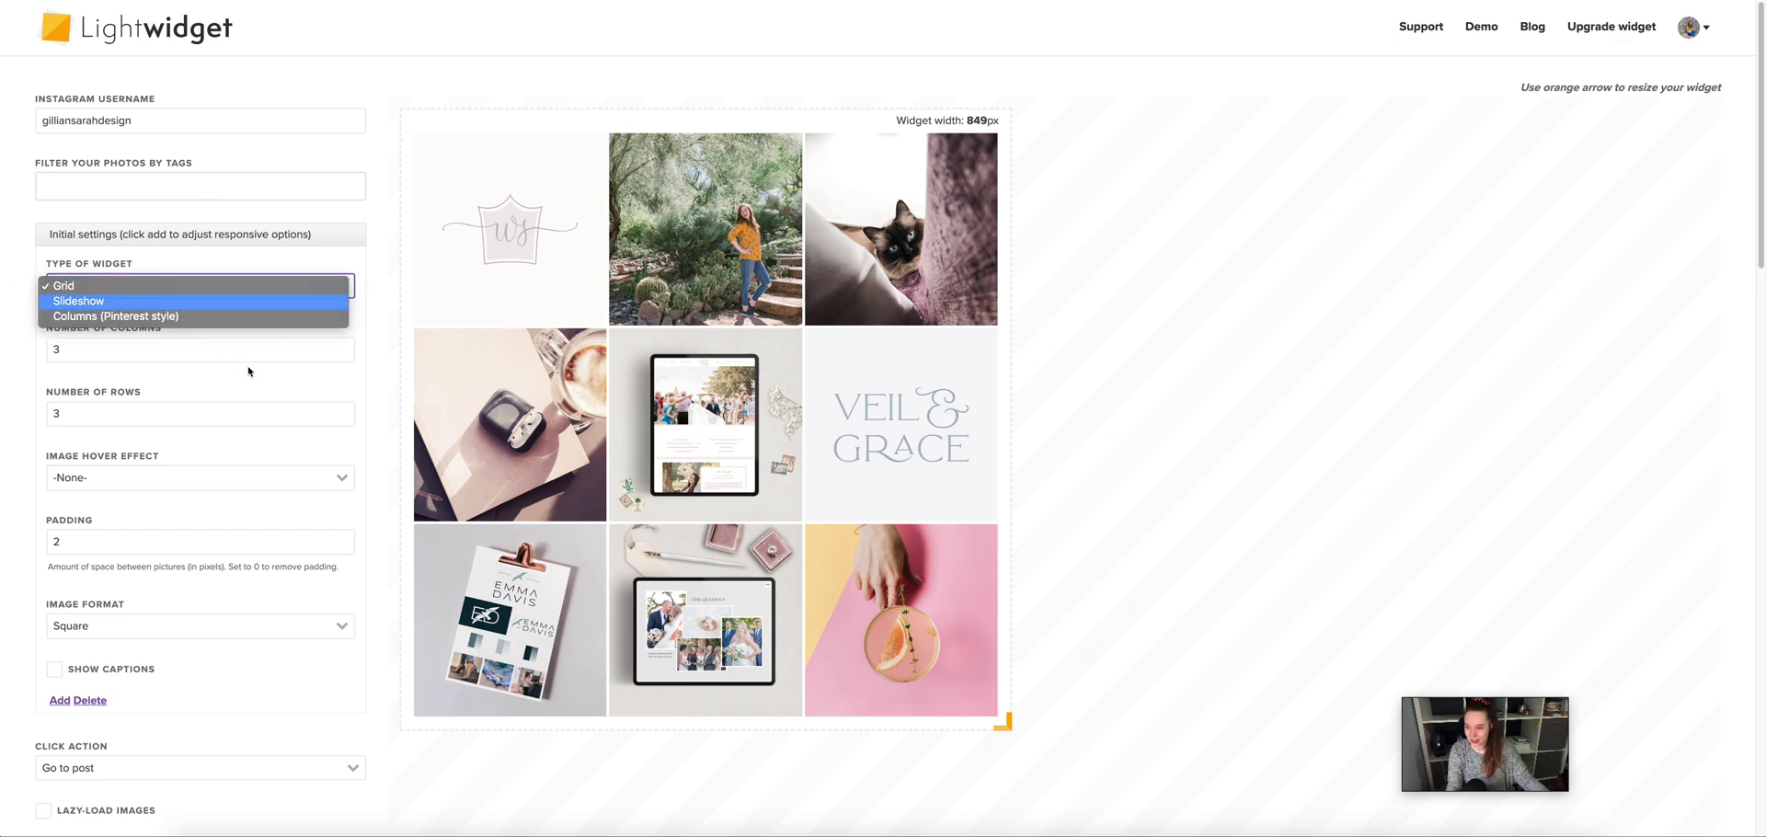
left_click(258, 302)
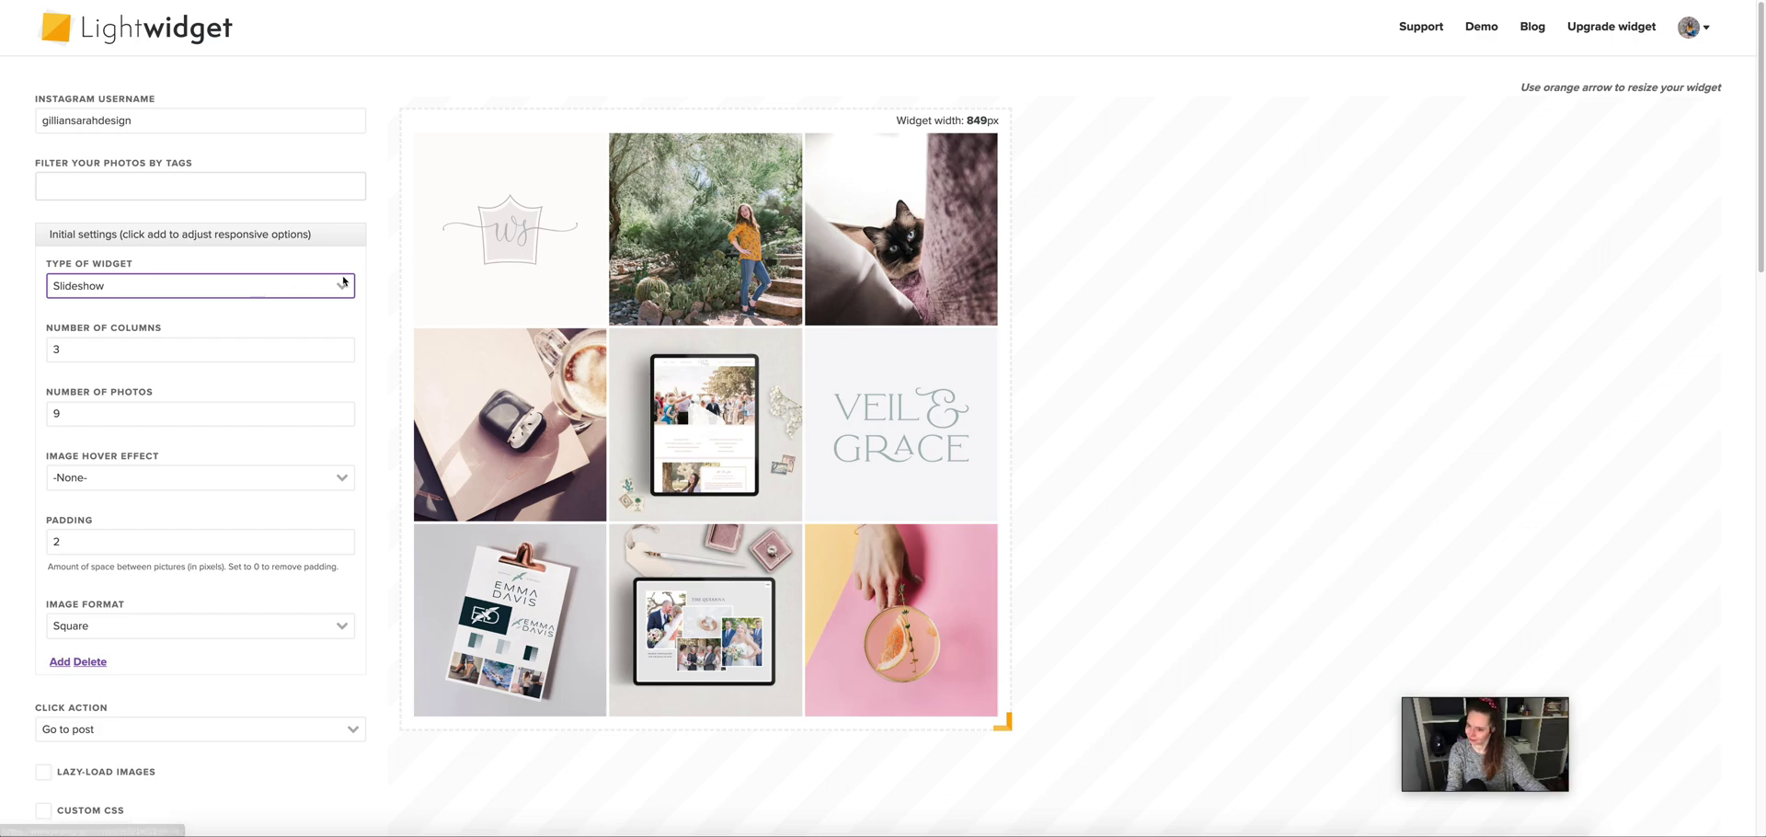
left_click(184, 286)
left_click(181, 302)
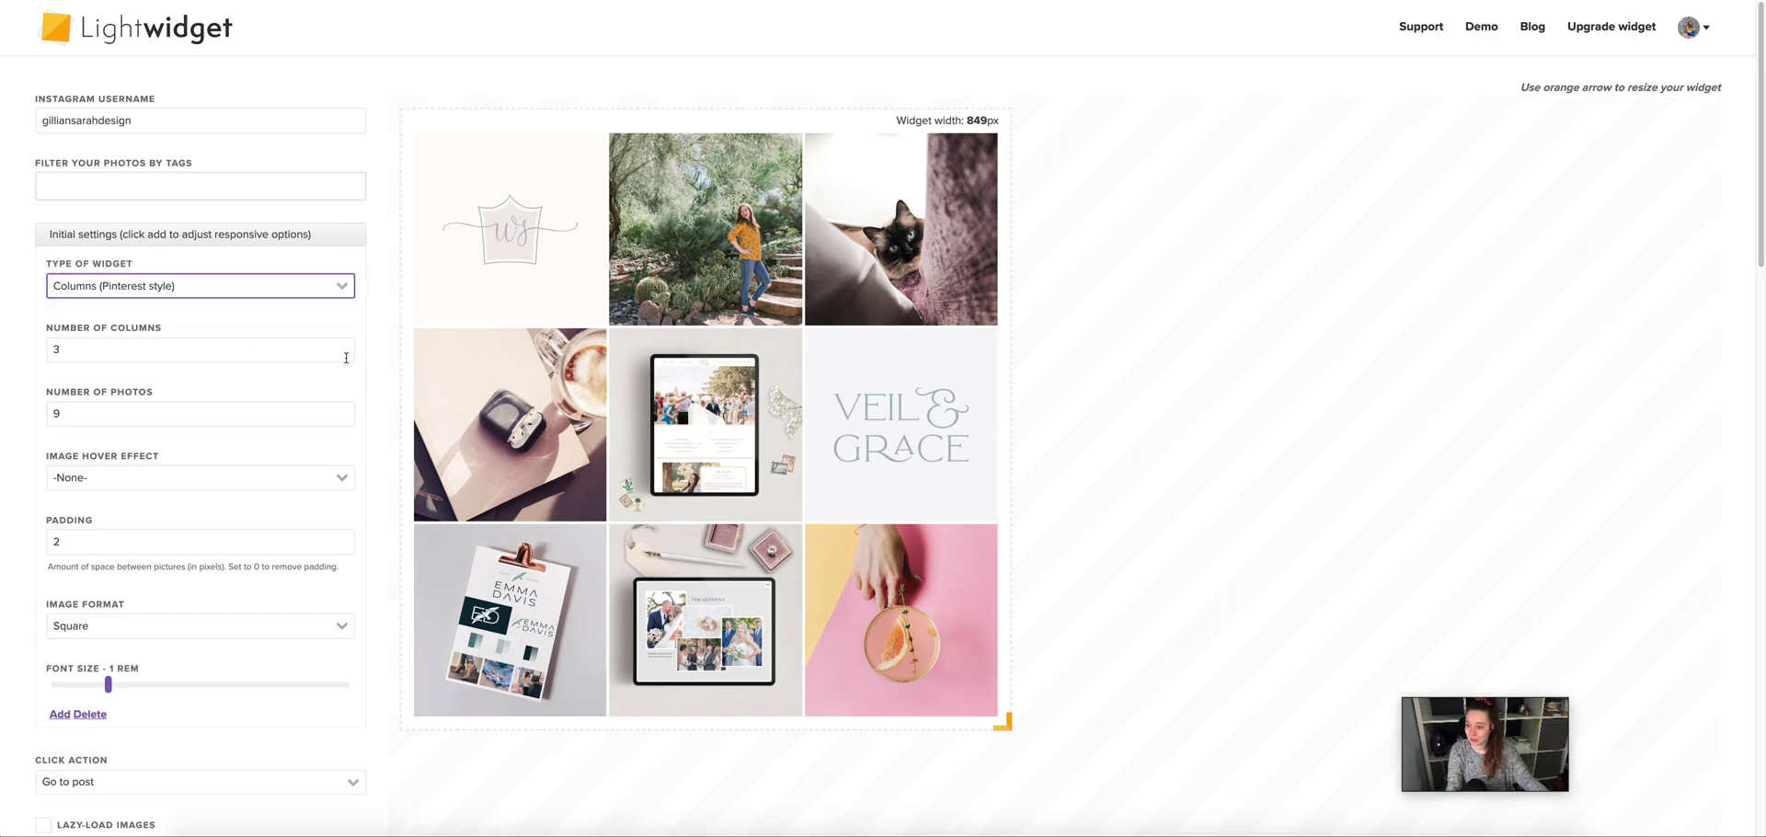
left_click(298, 292)
left_click(219, 250)
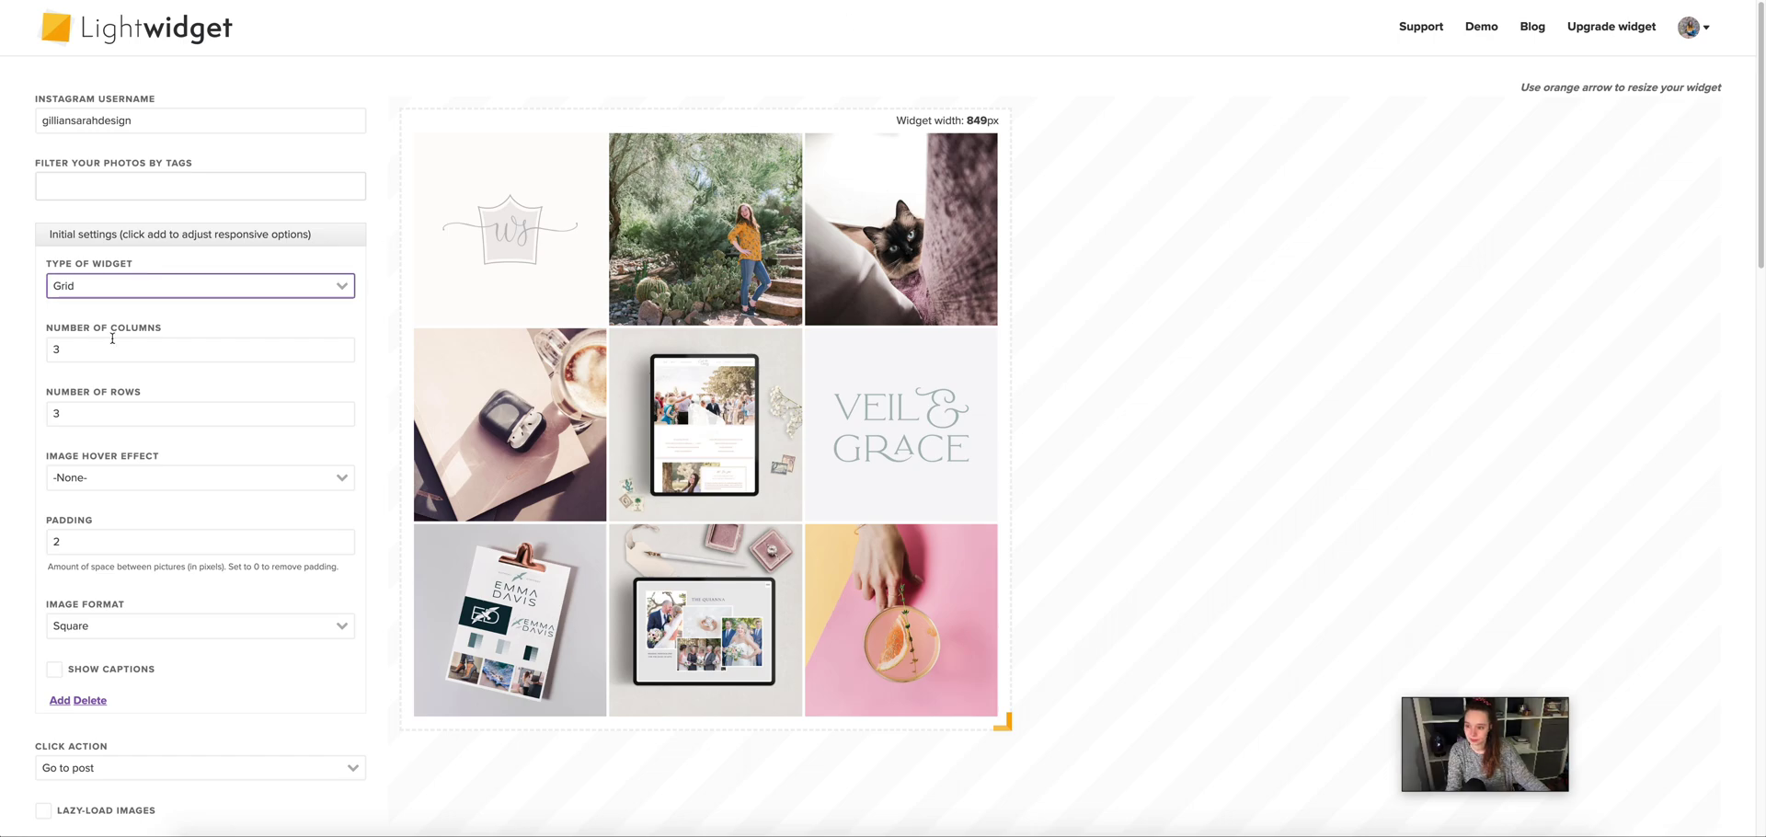
- Set the grid to 8 columns and 1 row
key("Tab")
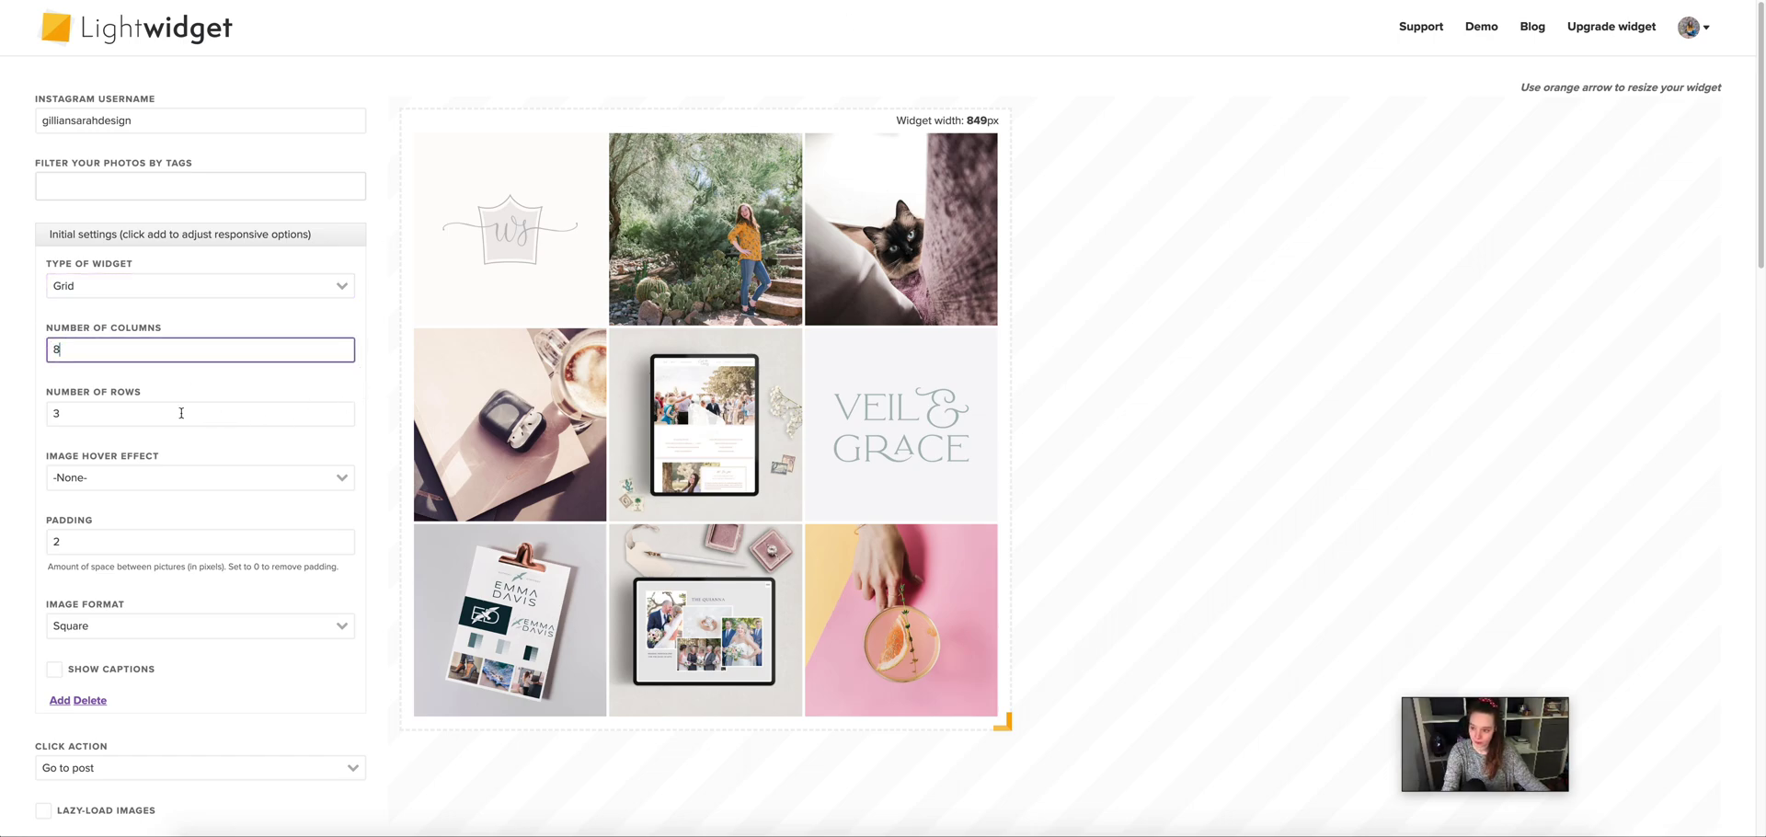
type("8")
key("Tab")
left_click(189, 449)
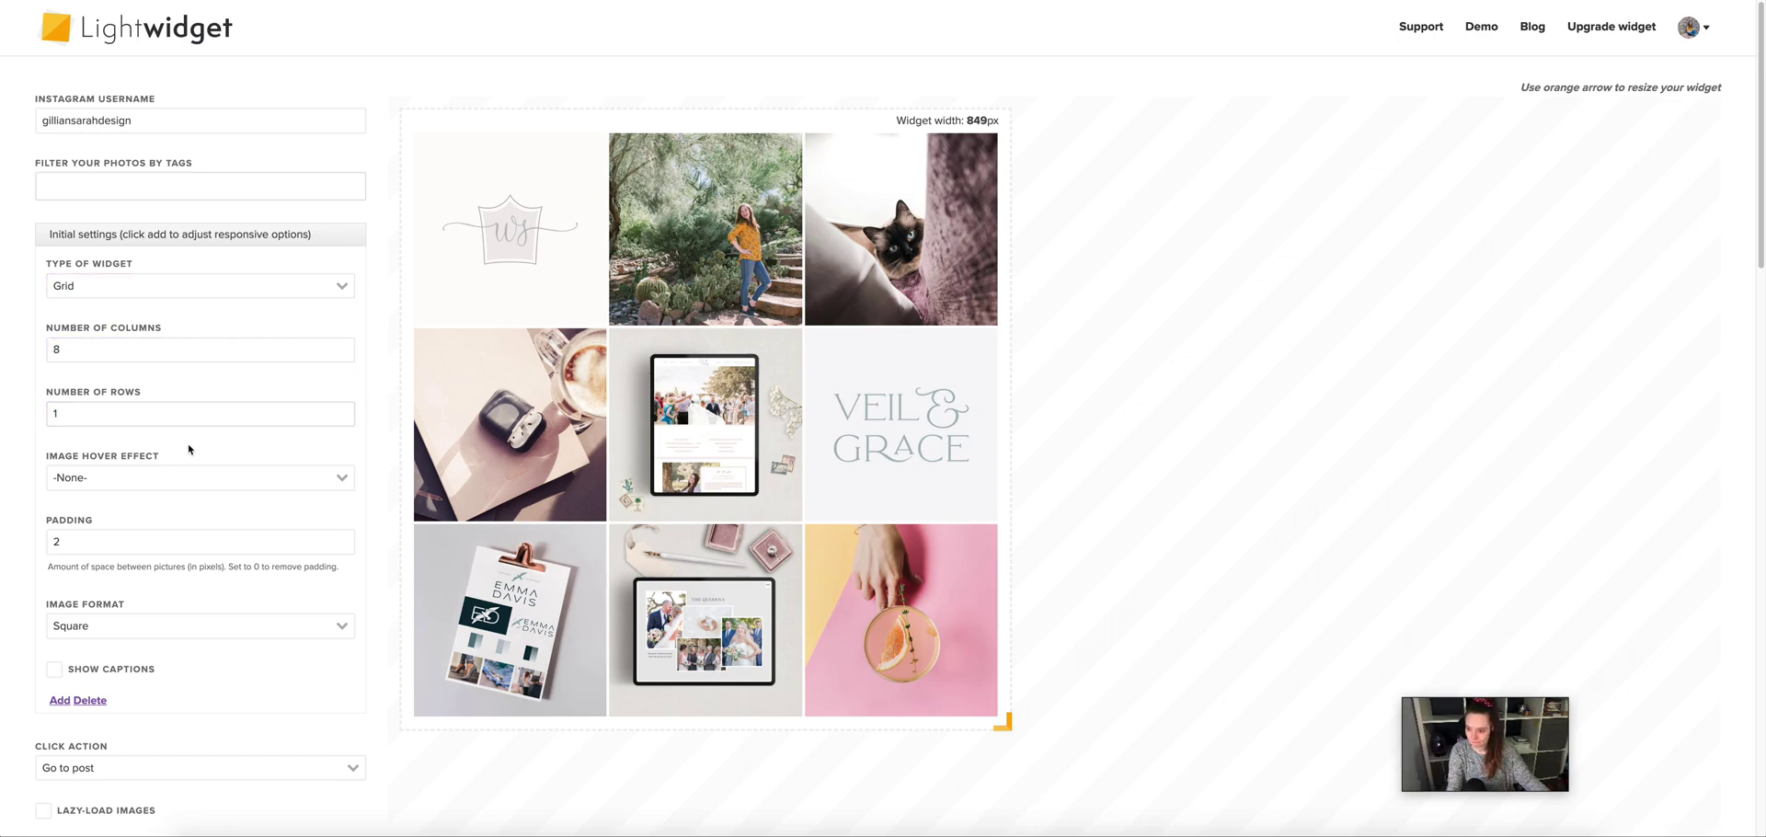
scroll(375, 393, "down", 4)
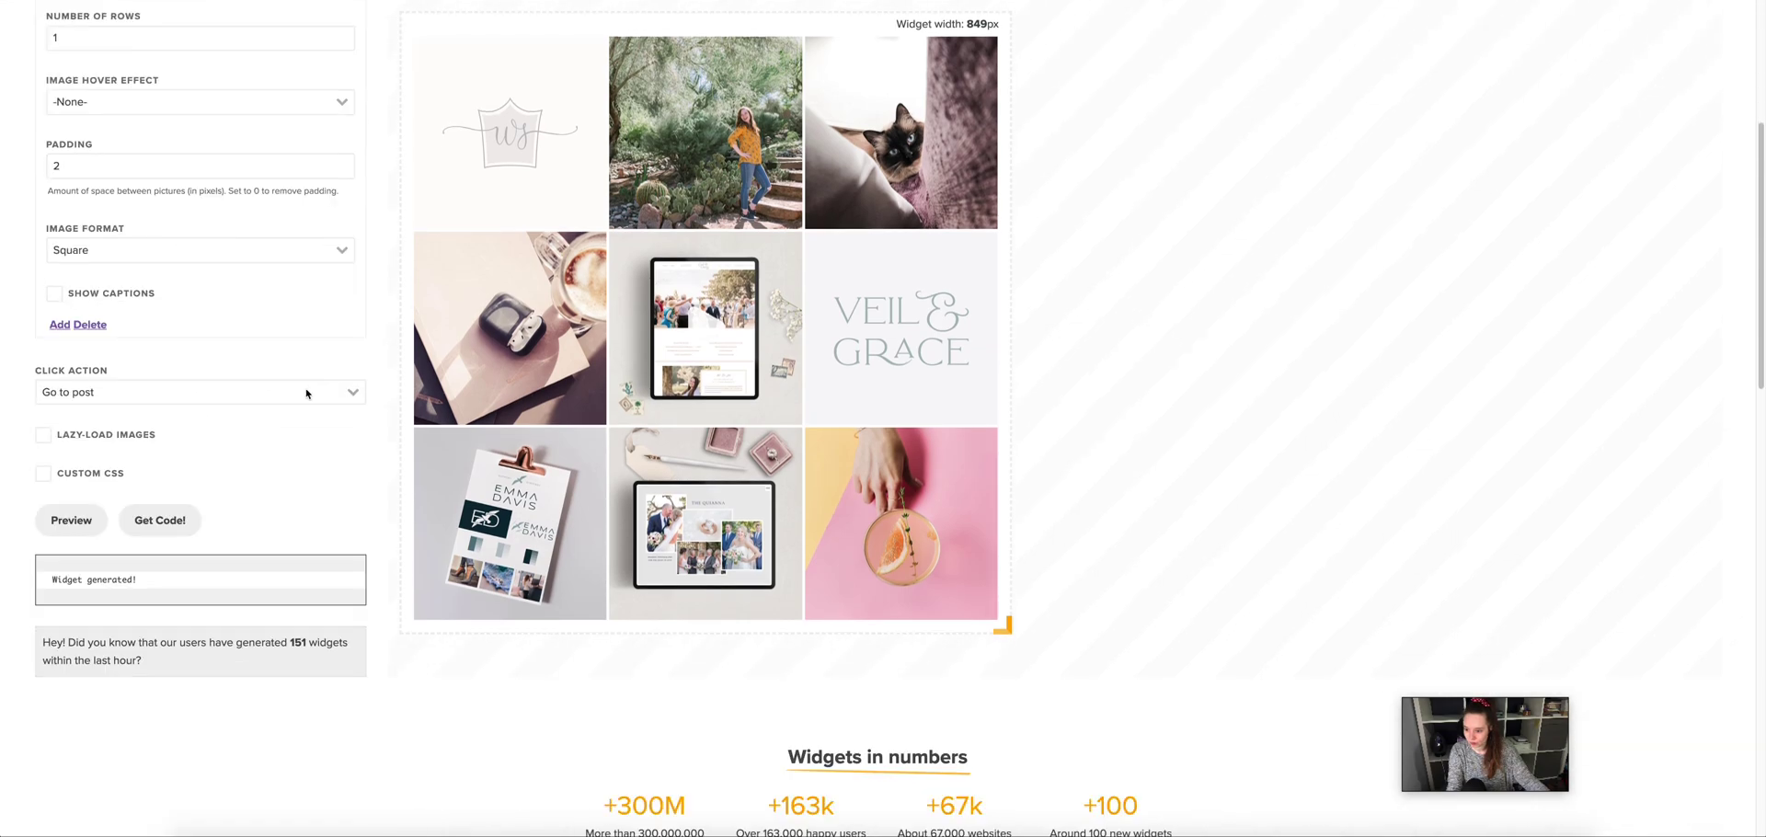
- Widen the widget preview to 1540px and apply the Fade In image hover effect
left_click(75, 527)
scroll(258, 304, "up", 1)
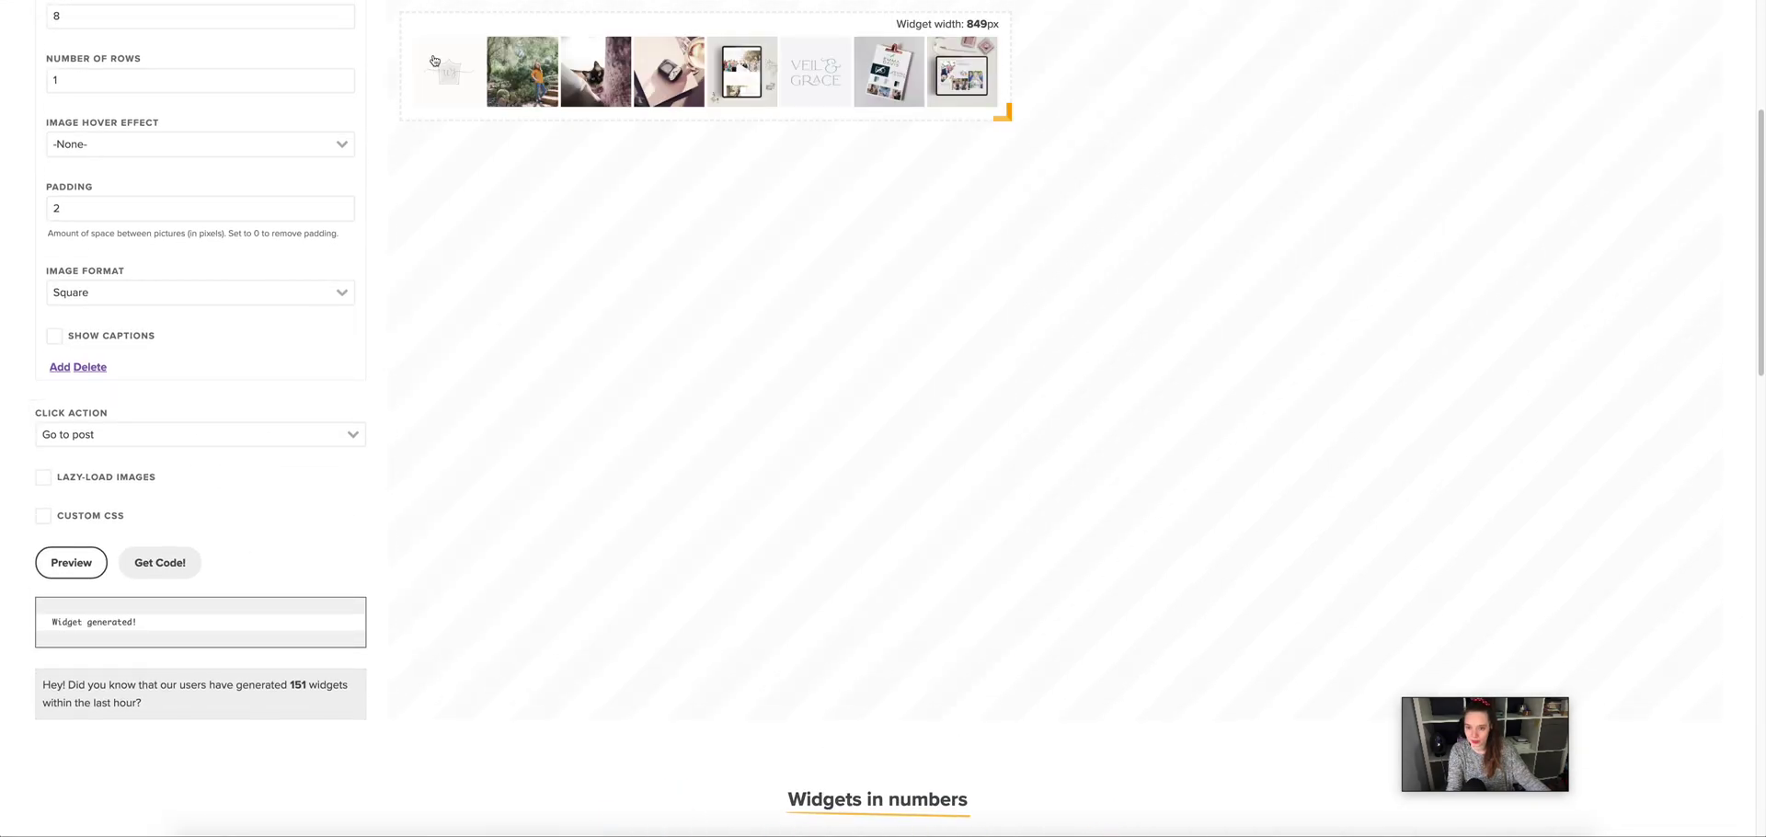
left_click_drag(1002, 113, 1480, 310)
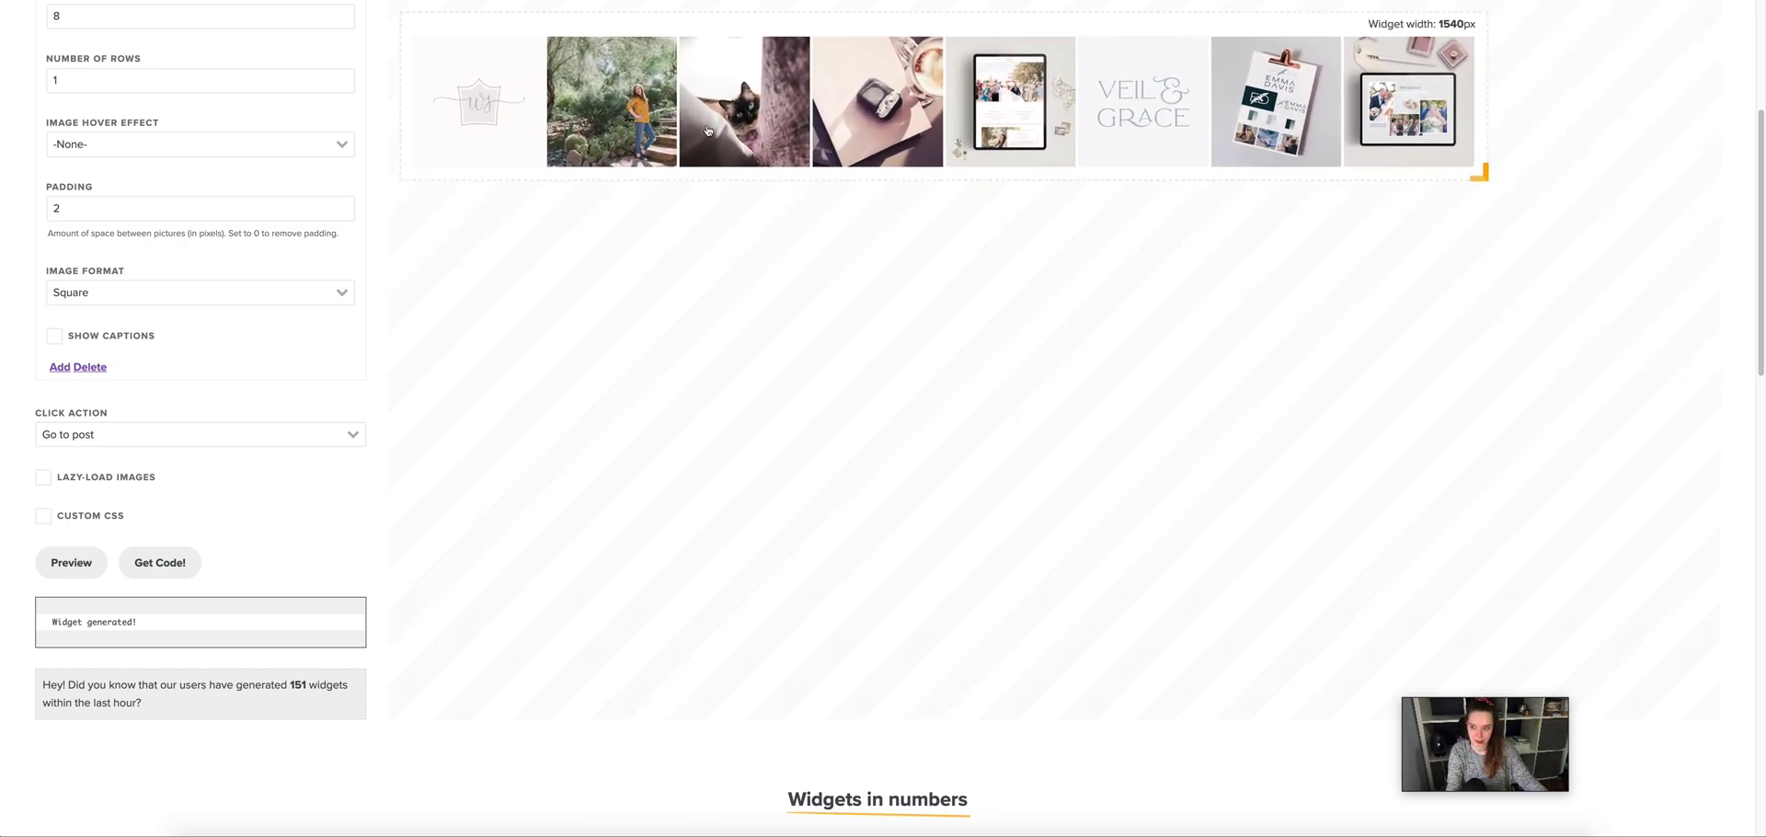
scroll(304, 229, "up", 3)
left_click(191, 430)
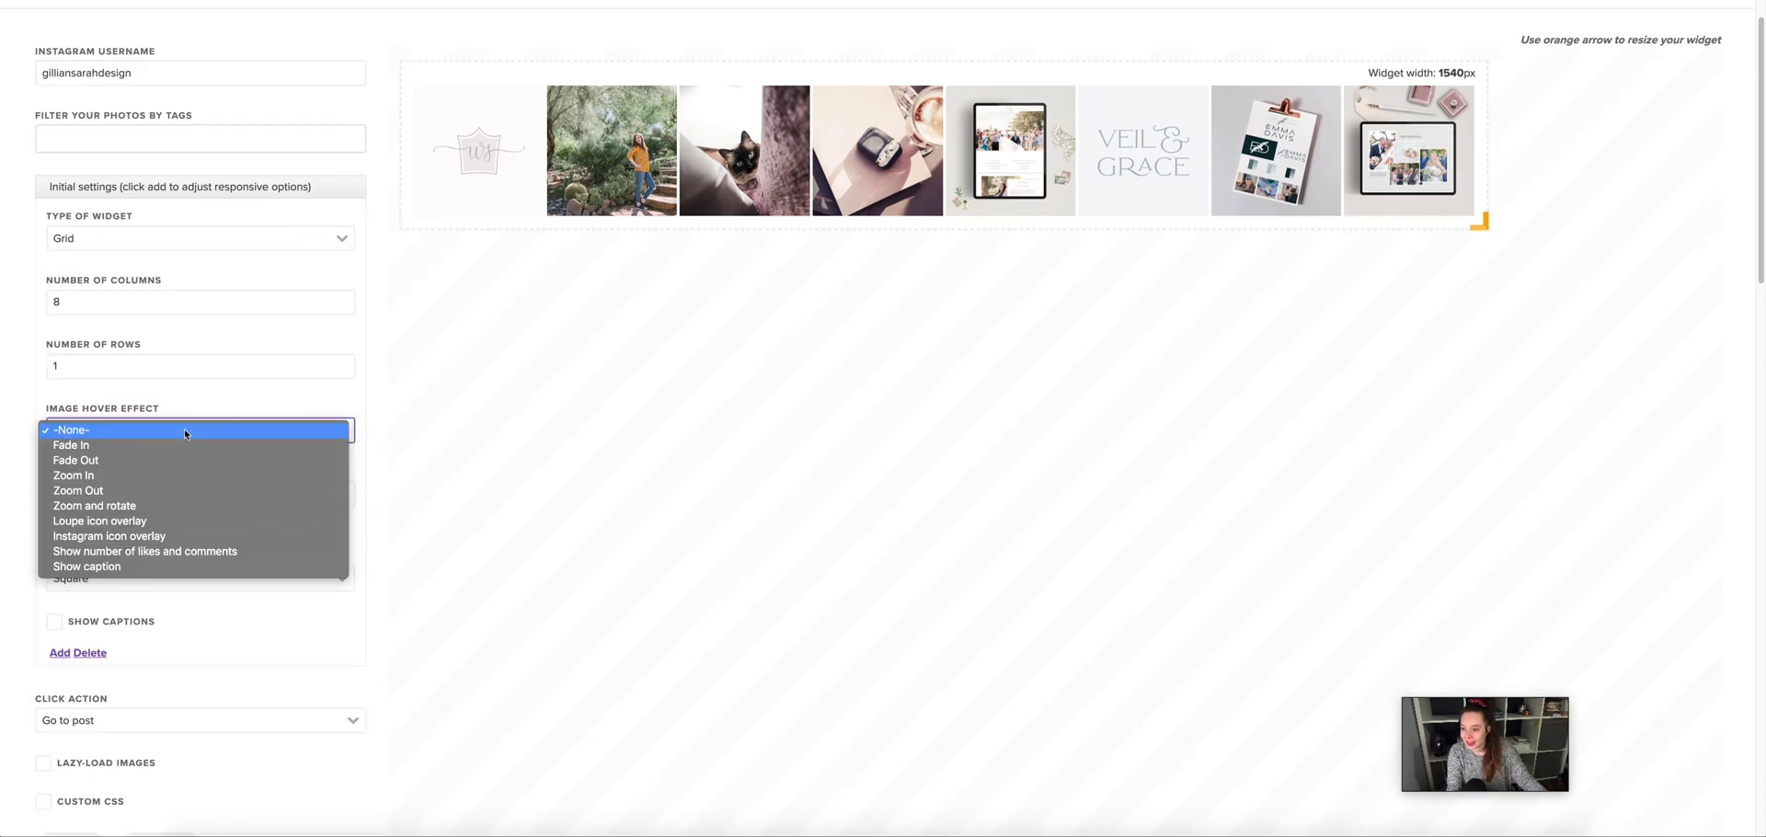
left_click(106, 445)
scroll(350, 445, "down", 5)
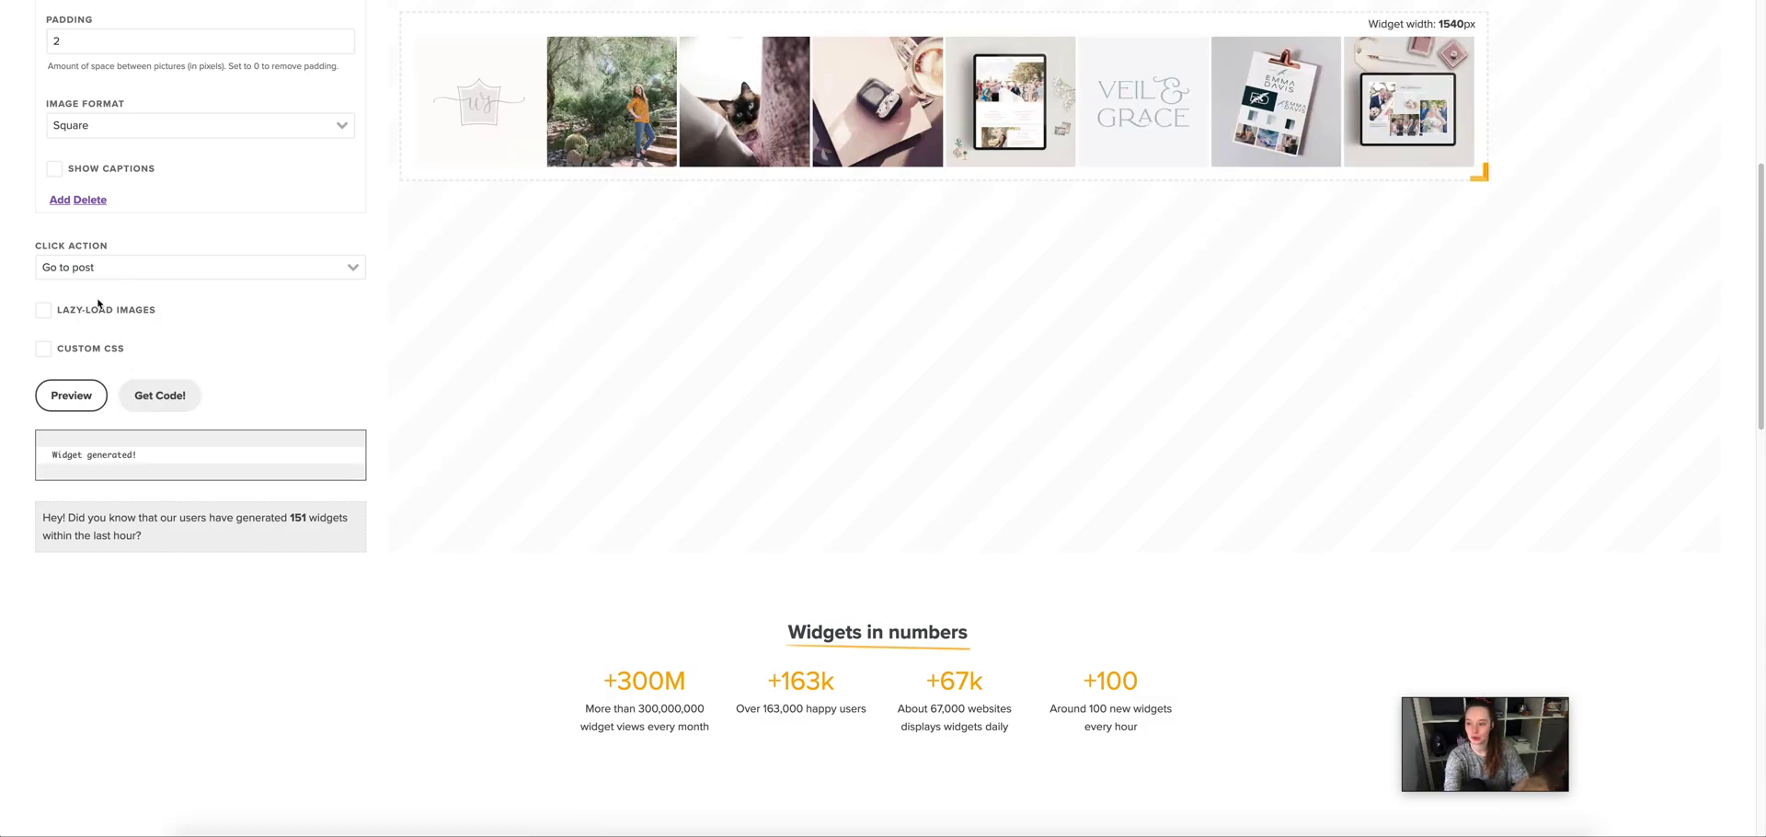
left_click(64, 399)
scroll(868, 316, "up", 3)
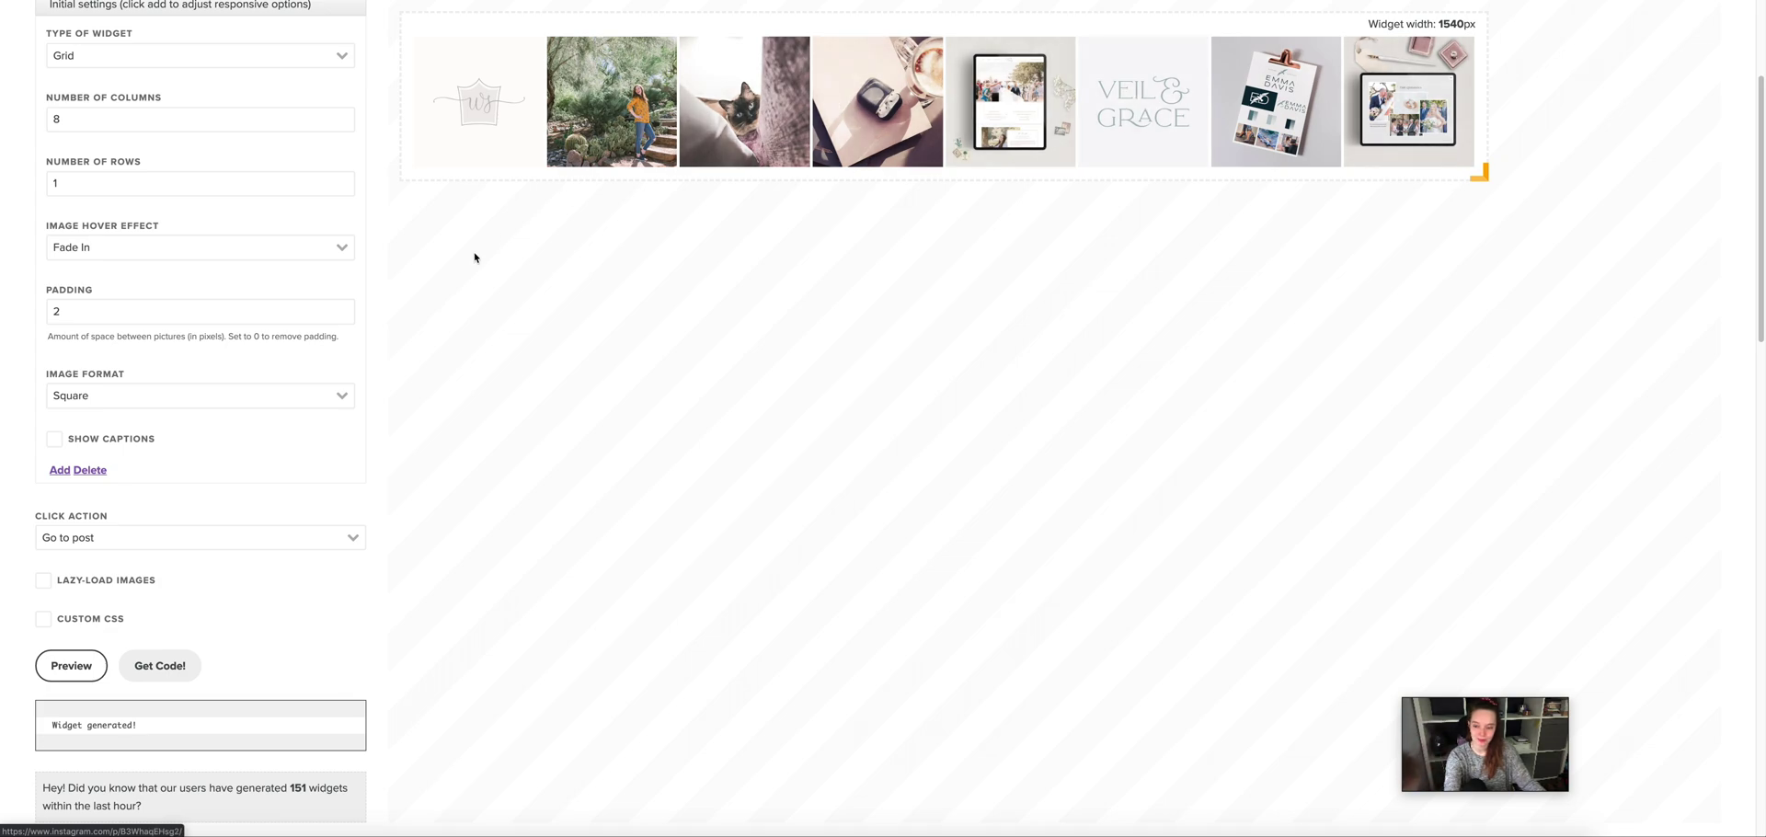
- Try the Fade Out hover effect, then revert to Fade In
left_click(92, 247)
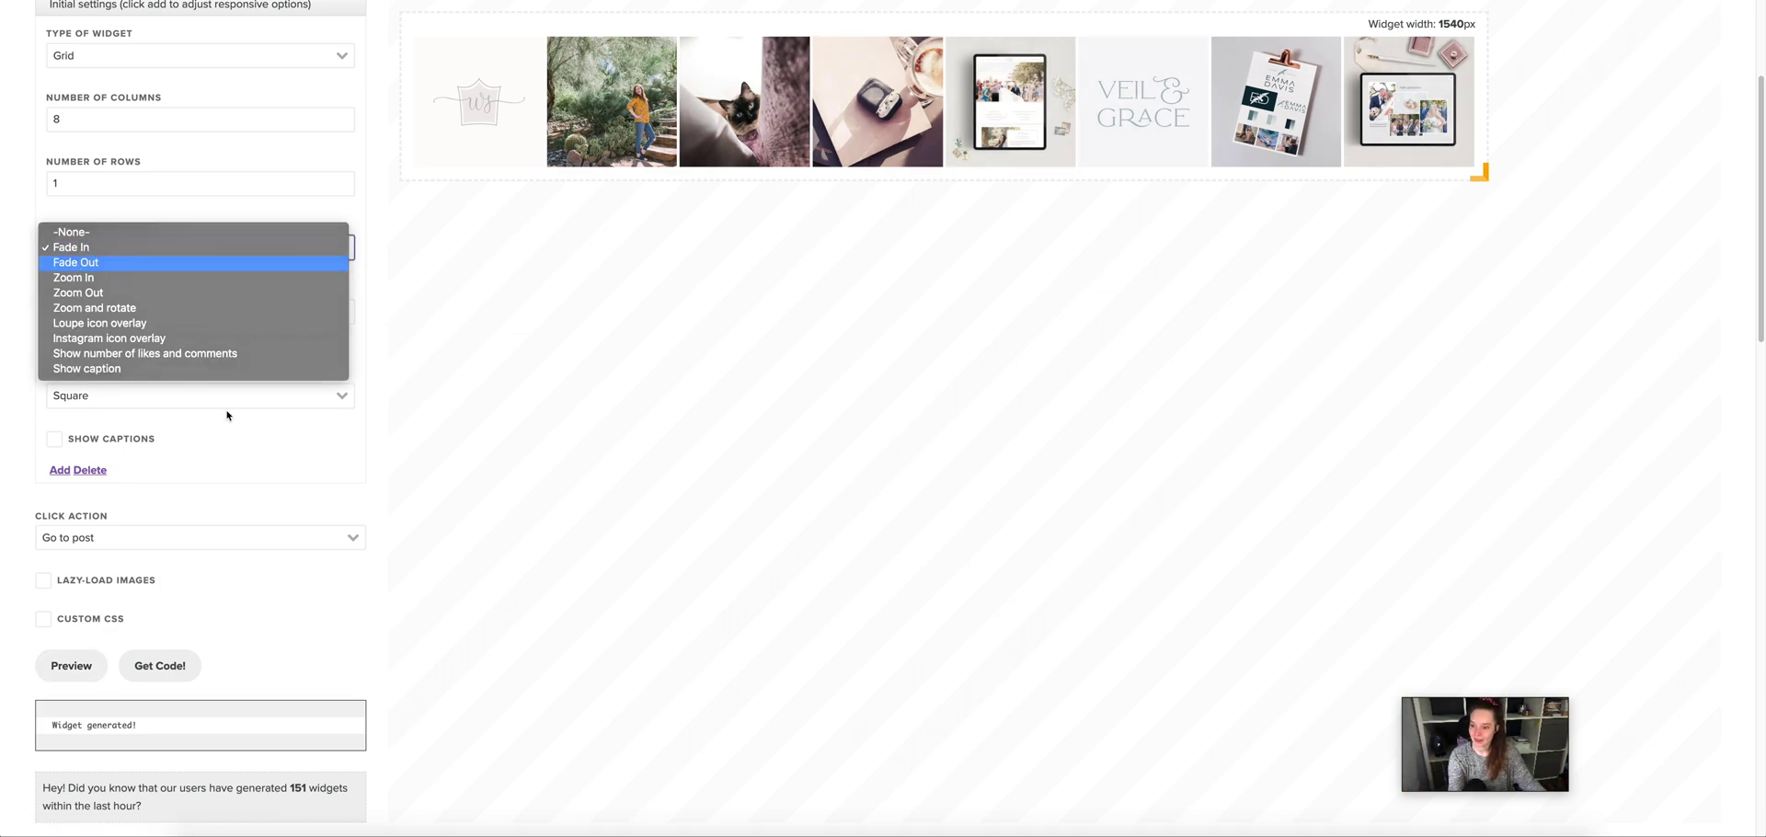
left_click(92, 263)
scroll(468, 563, "down", 1)
left_click(87, 565)
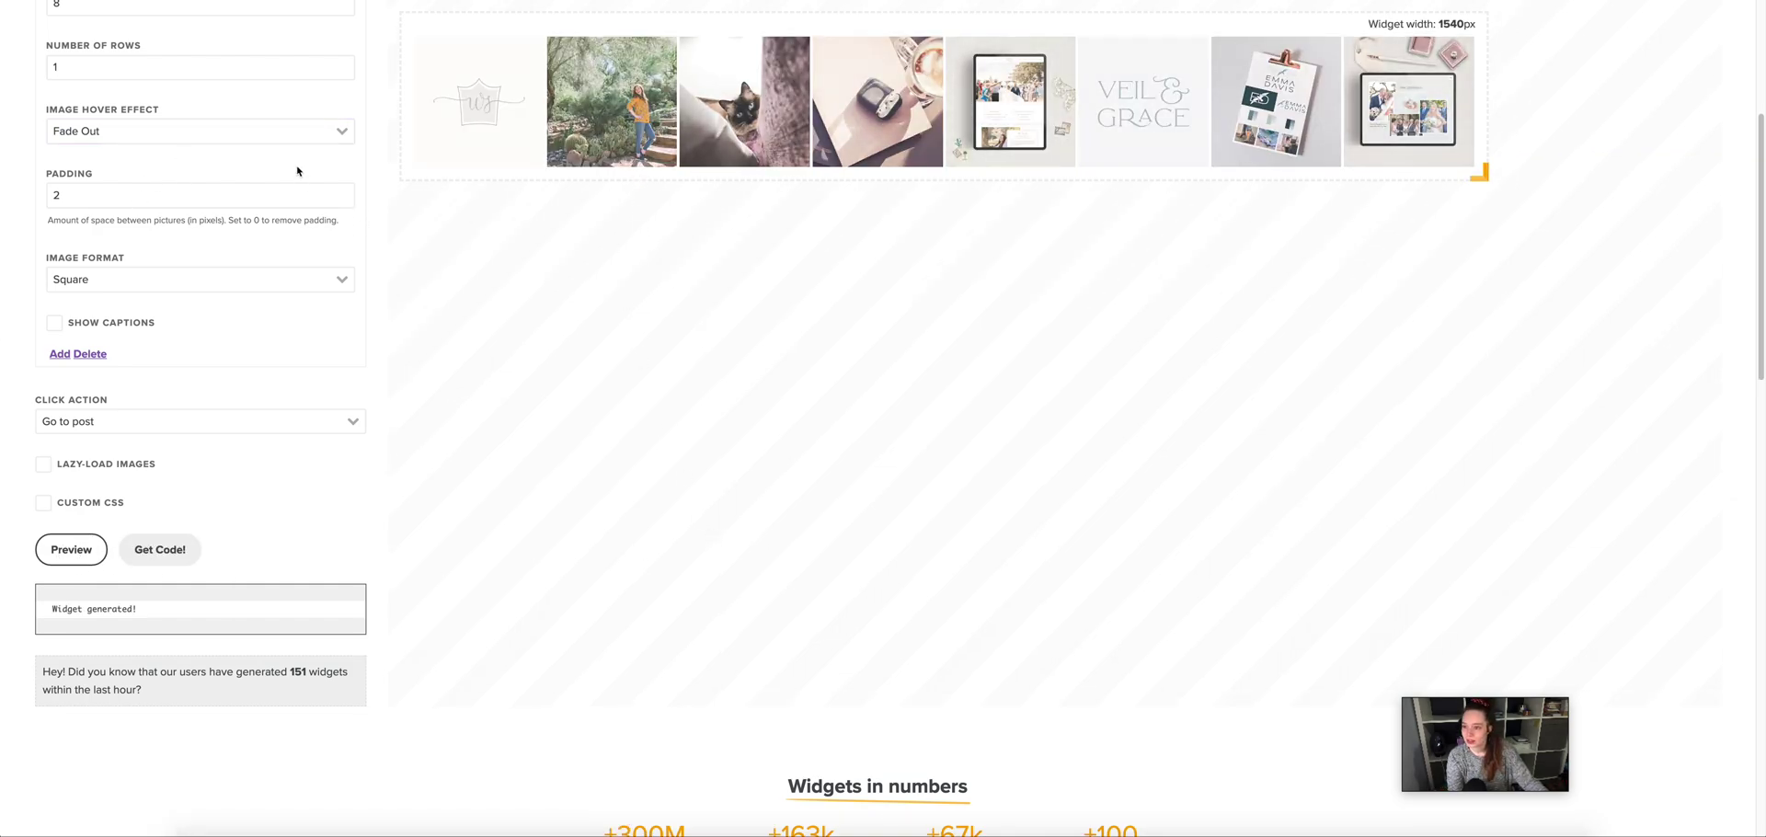
left_click(276, 130)
key("Return")
left_click(71, 549)
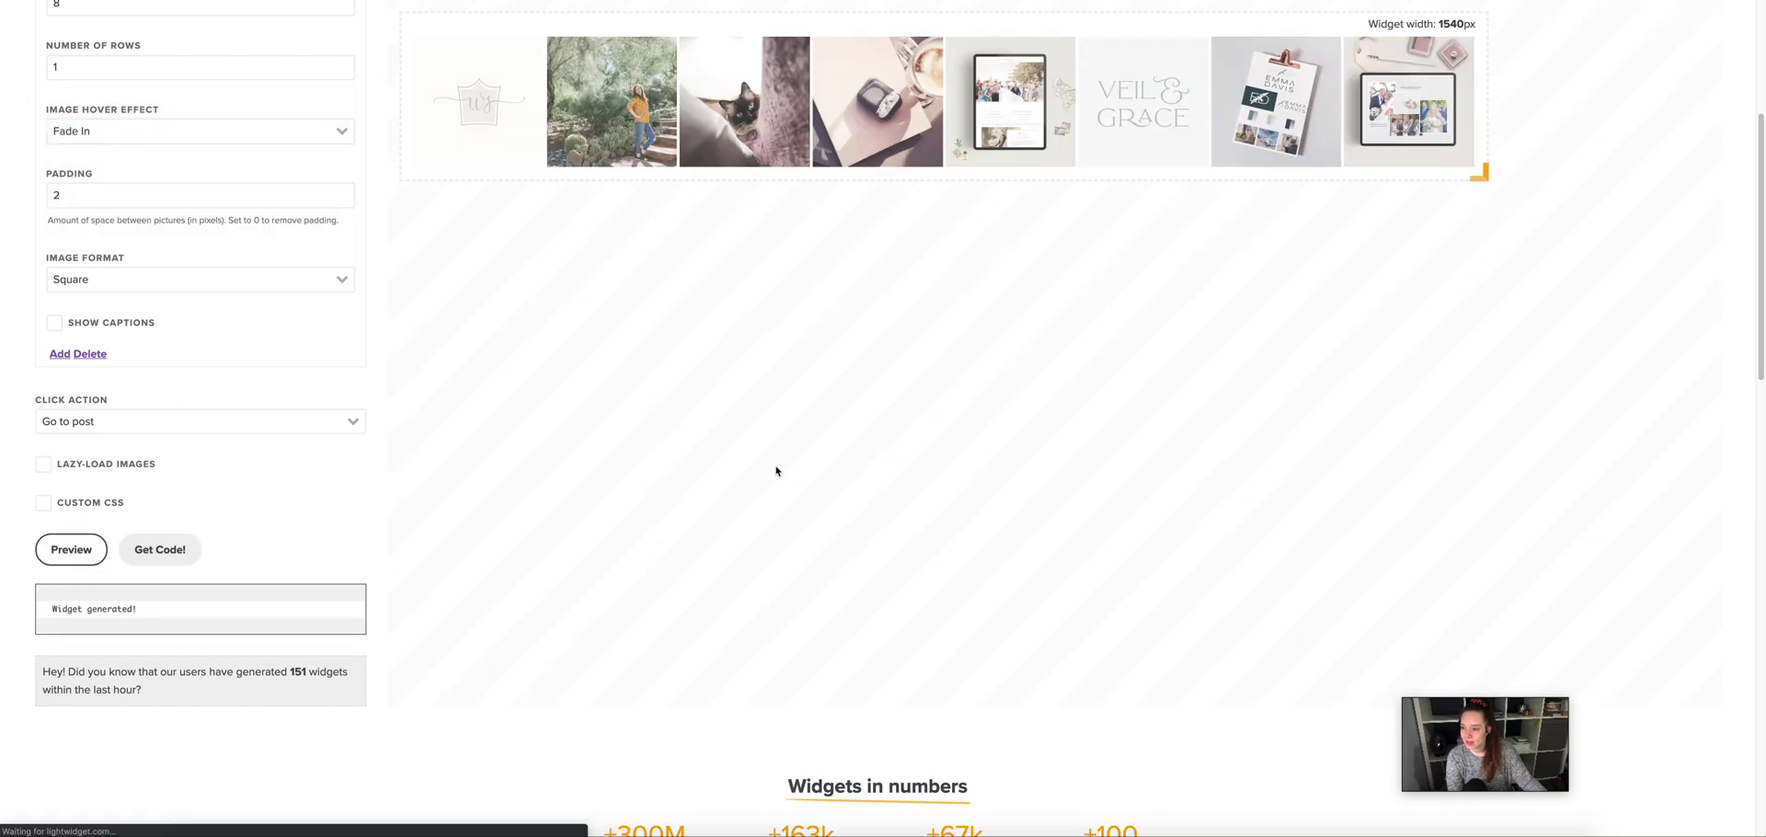
scroll(794, 417, "up", 1)
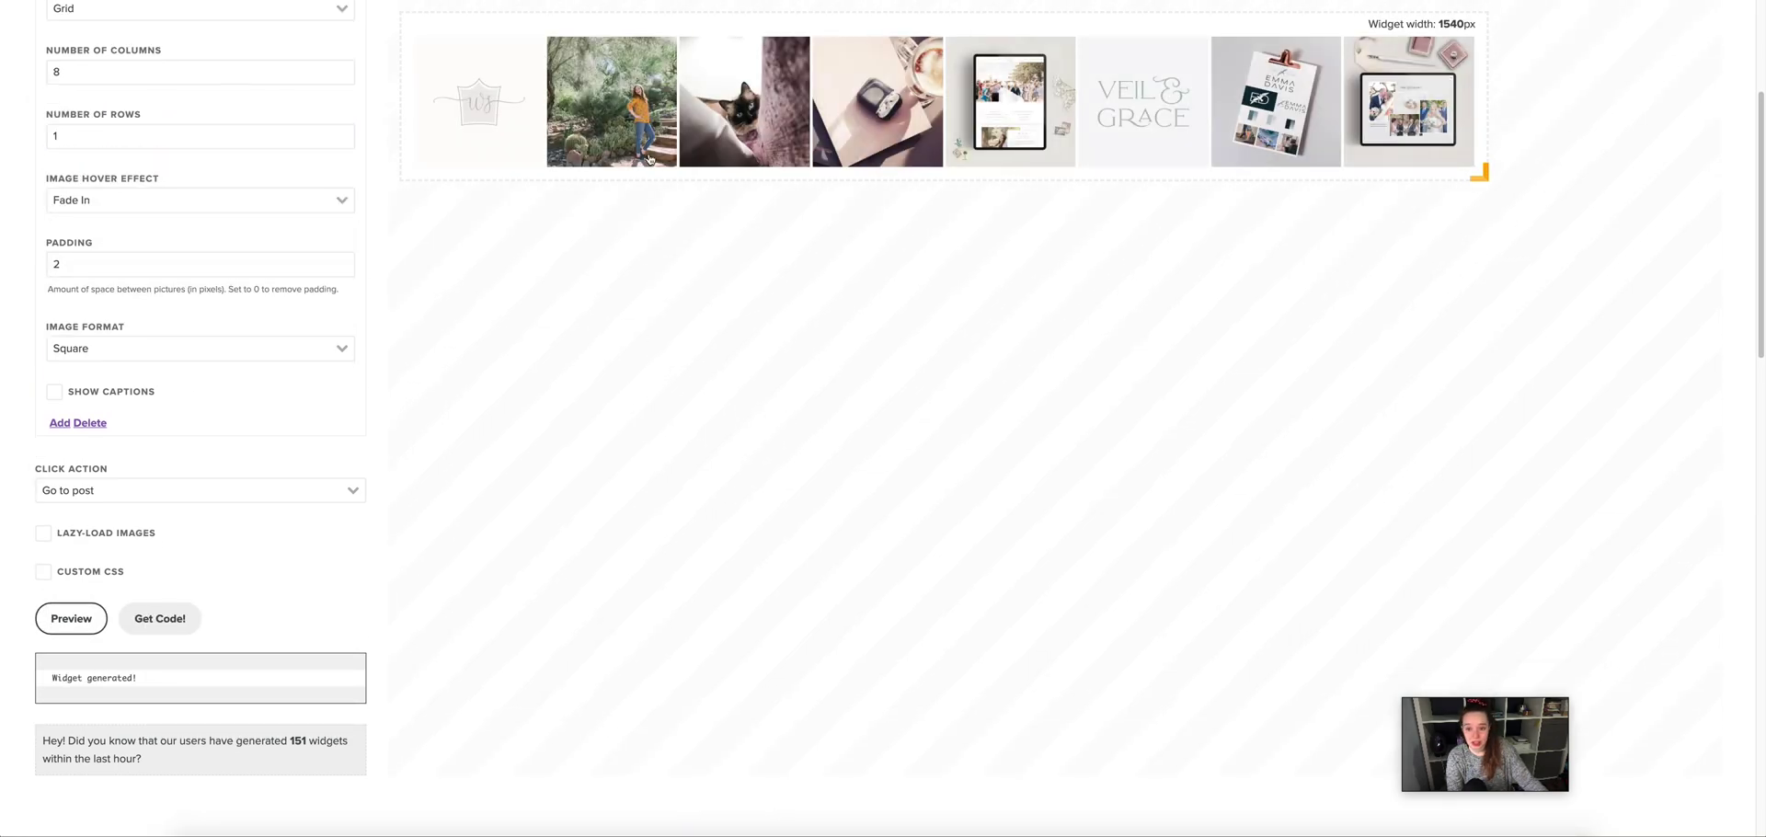
- Set the padding between photos to 1 and generate the widget's embed code
left_click(81, 267)
type("1")
left_click(366, 313)
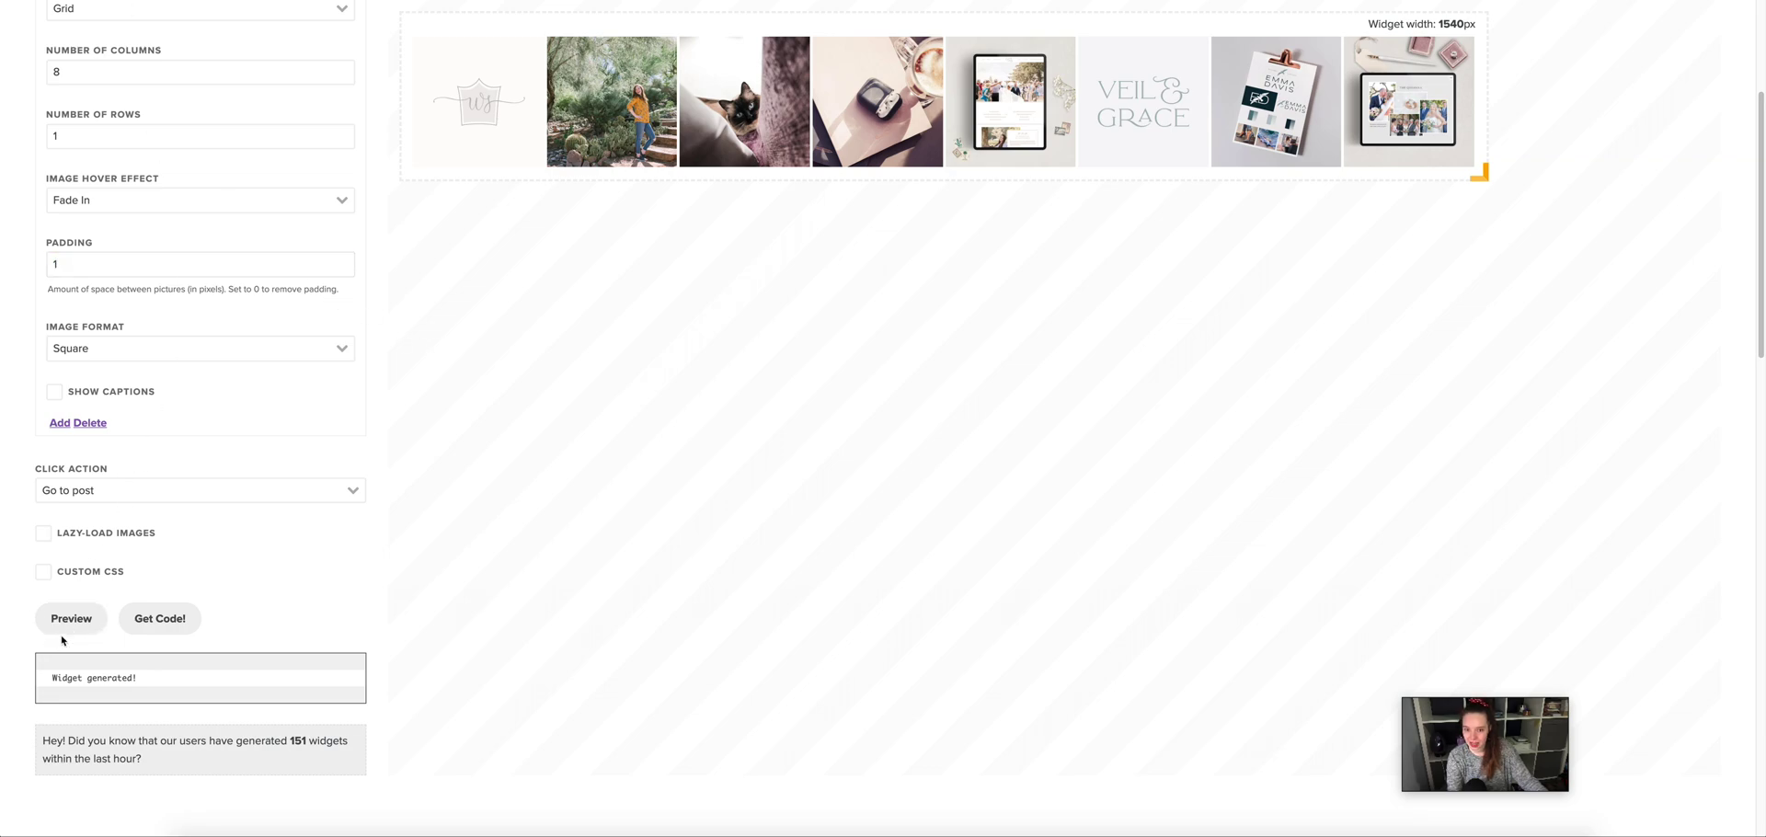
left_click(63, 629)
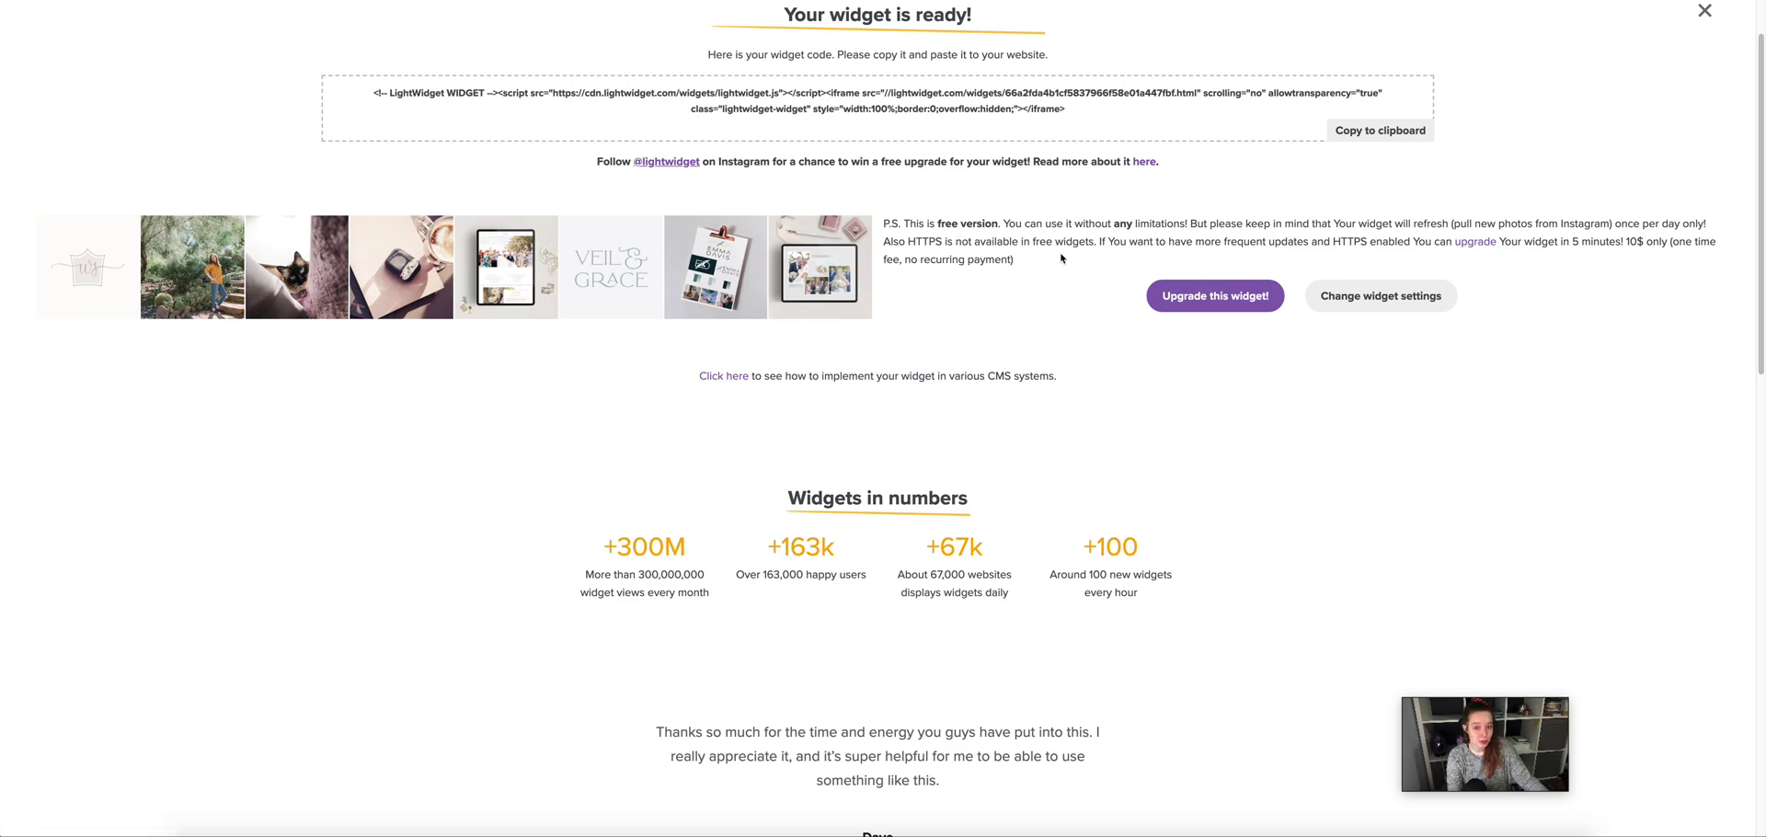
- Copy the finished Lightwidget embed code to the clipboard
left_click(1380, 130)
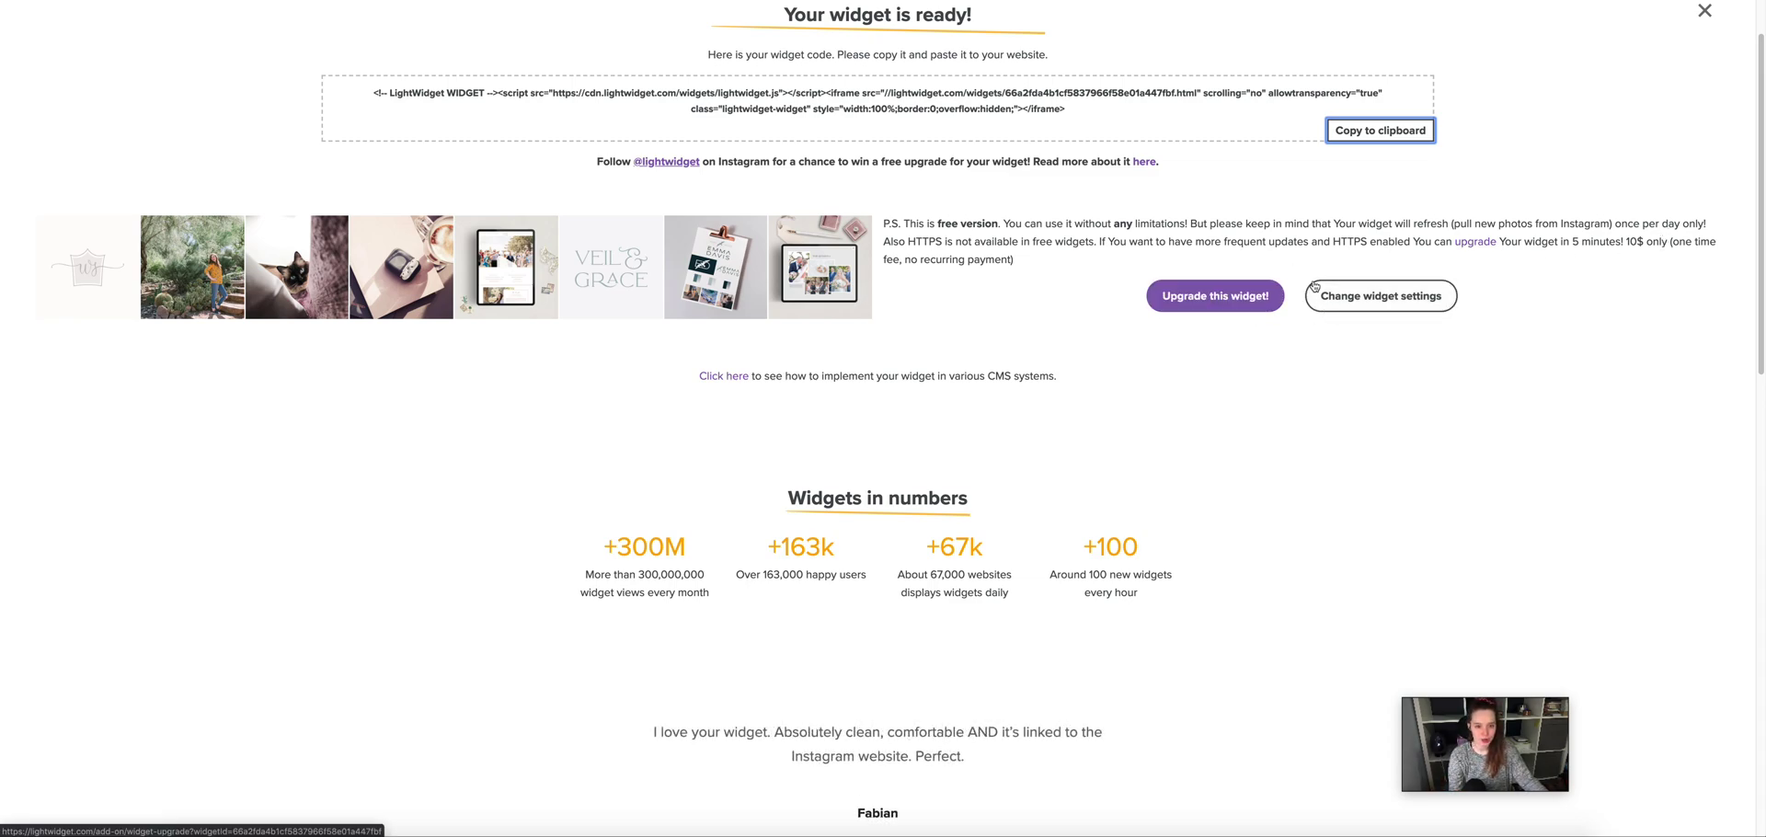
left_click(1412, 144)
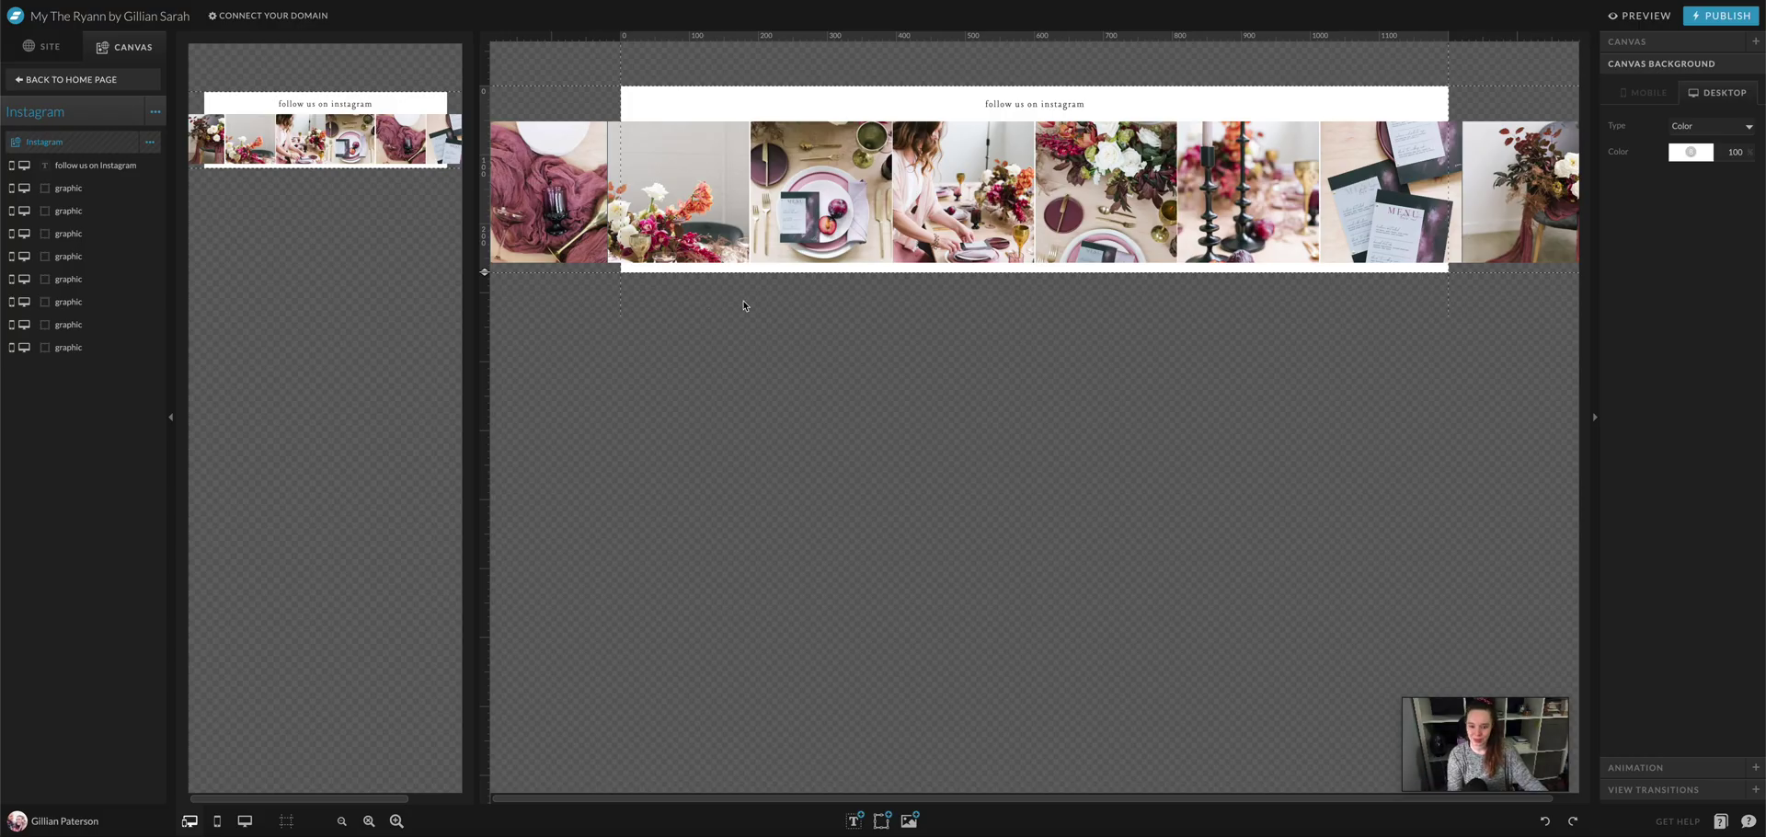
- Add an Embed Code element to the Instagram canvas, paste the Lightwidget code, and save
left_click(883, 821)
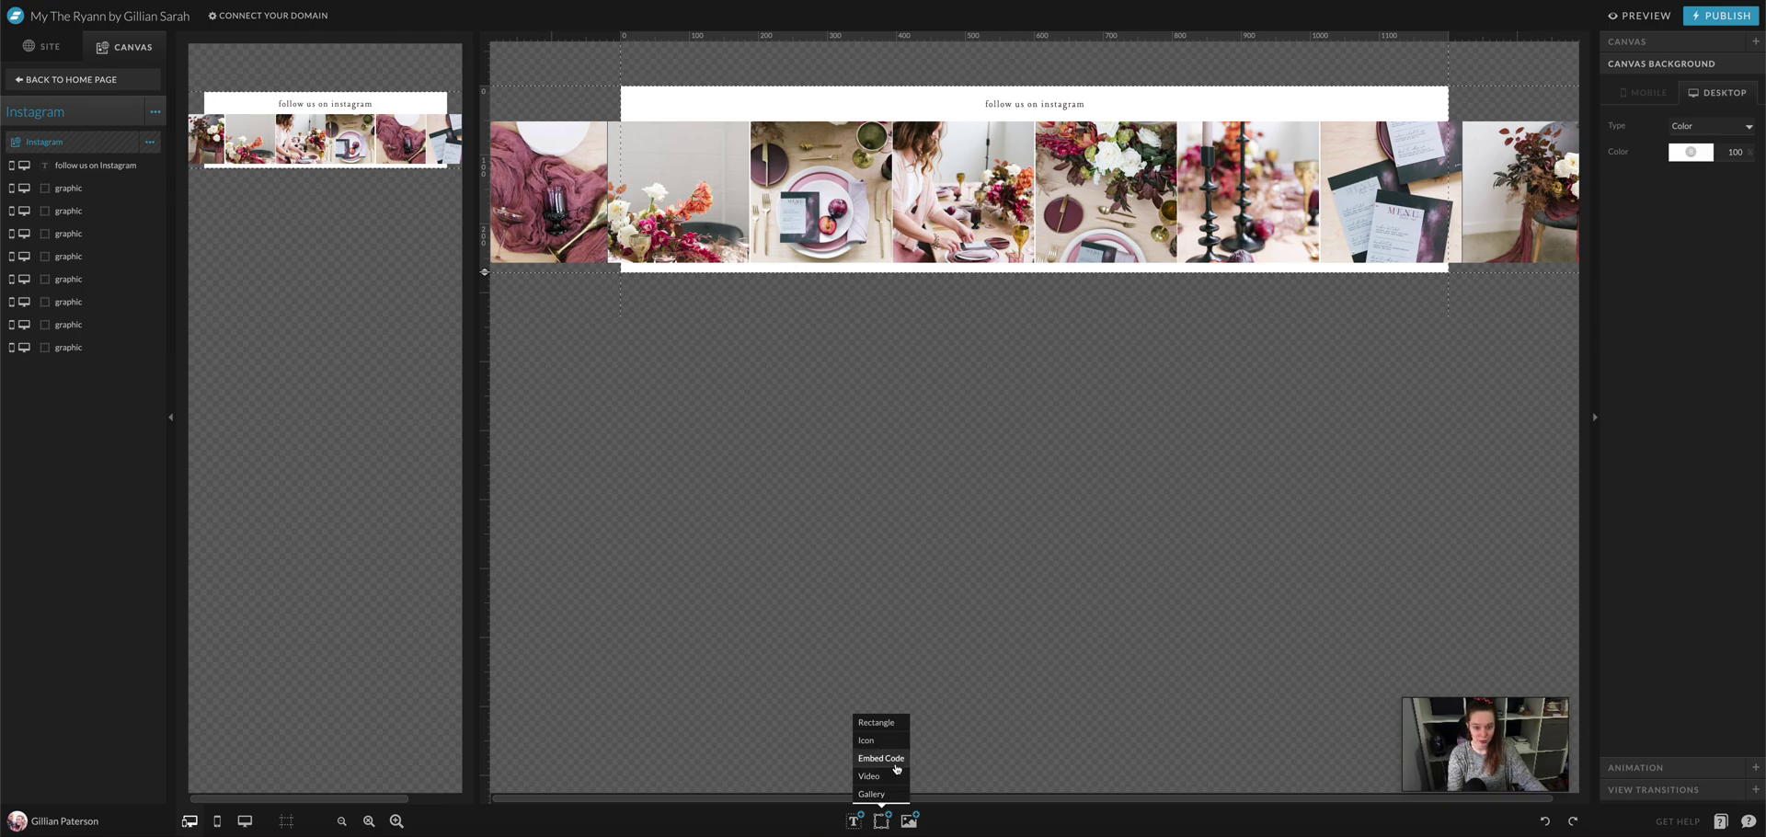
left_click(897, 760)
double_click(1040, 189)
key("ctrl+v")
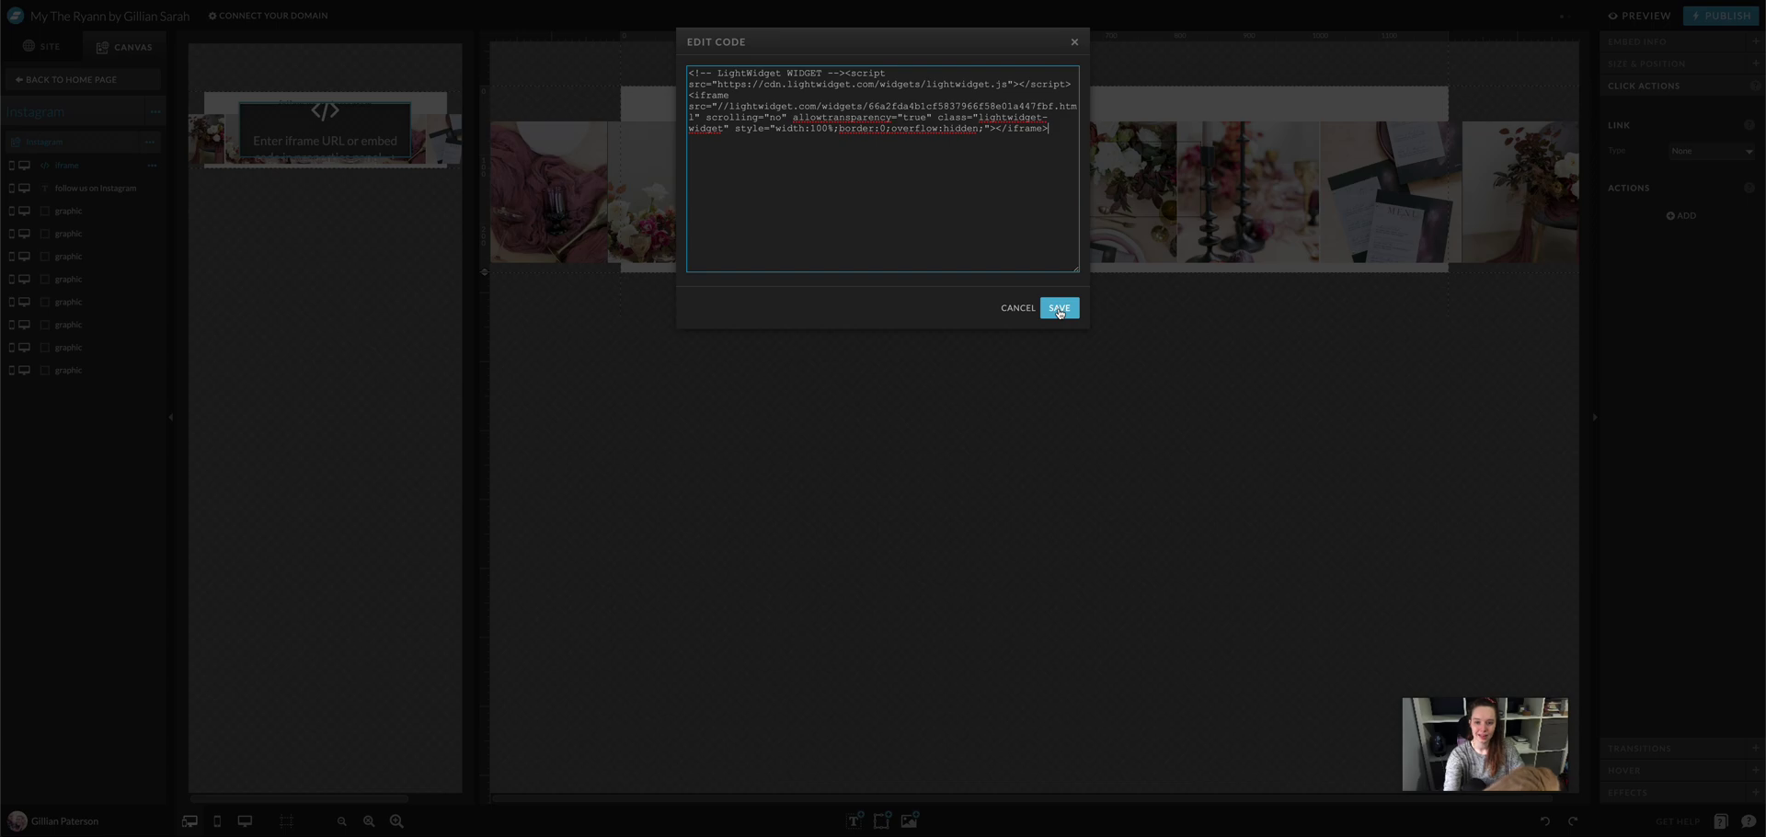
left_click(1058, 309)
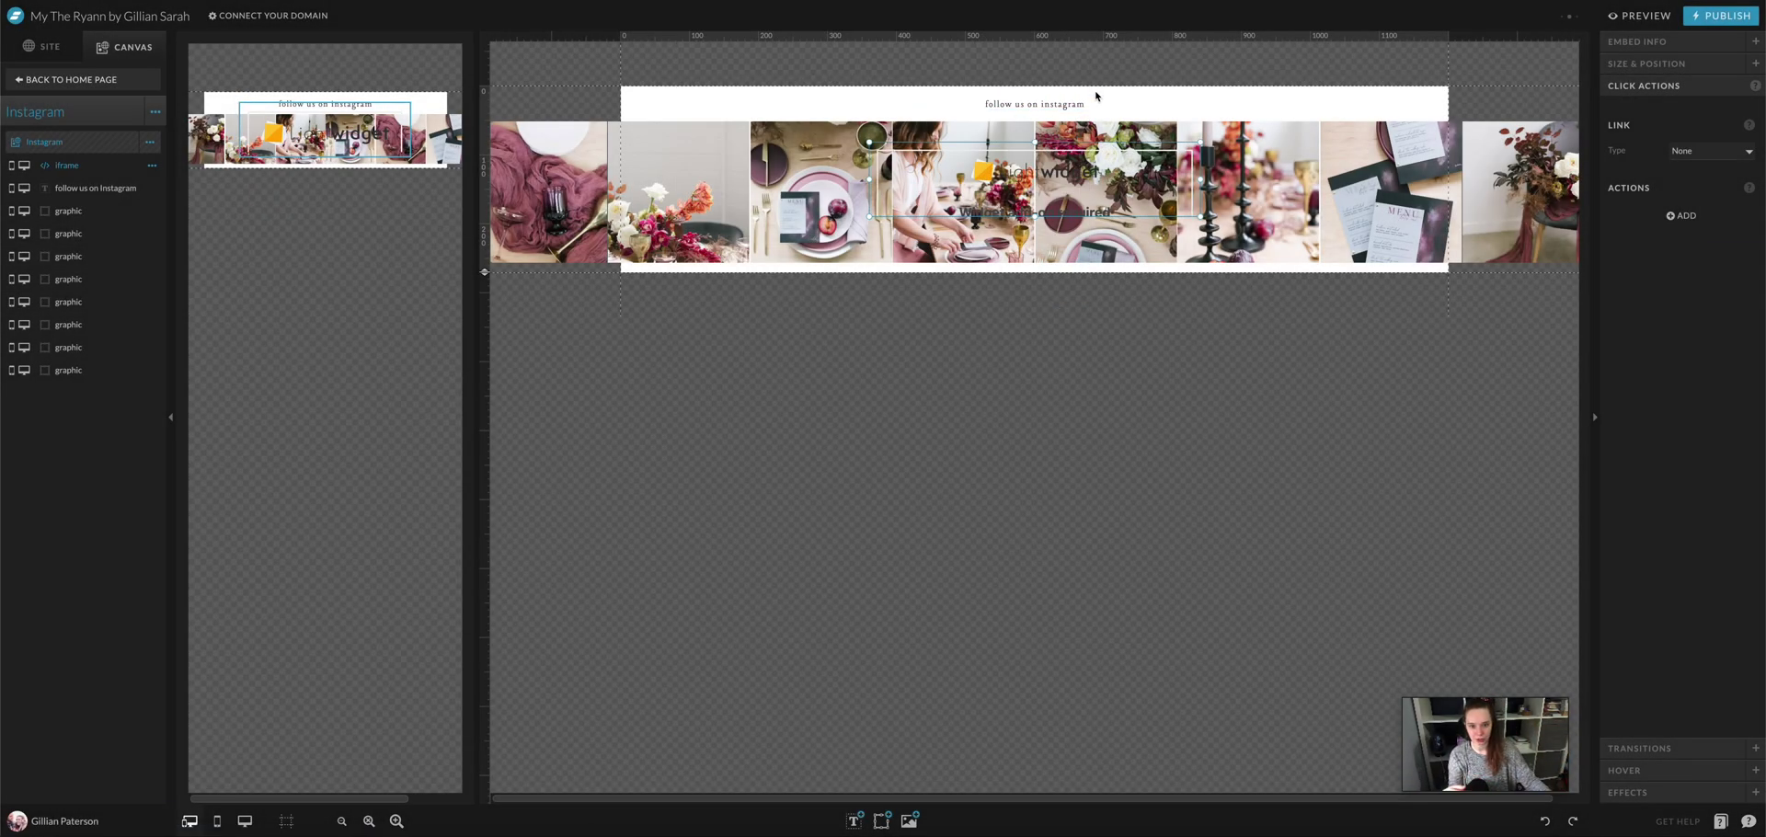
- Move and stretch the Lightwidget embed over the photo strip, top-aligned with a photo tile
left_click_drag(1084, 154, 828, 140)
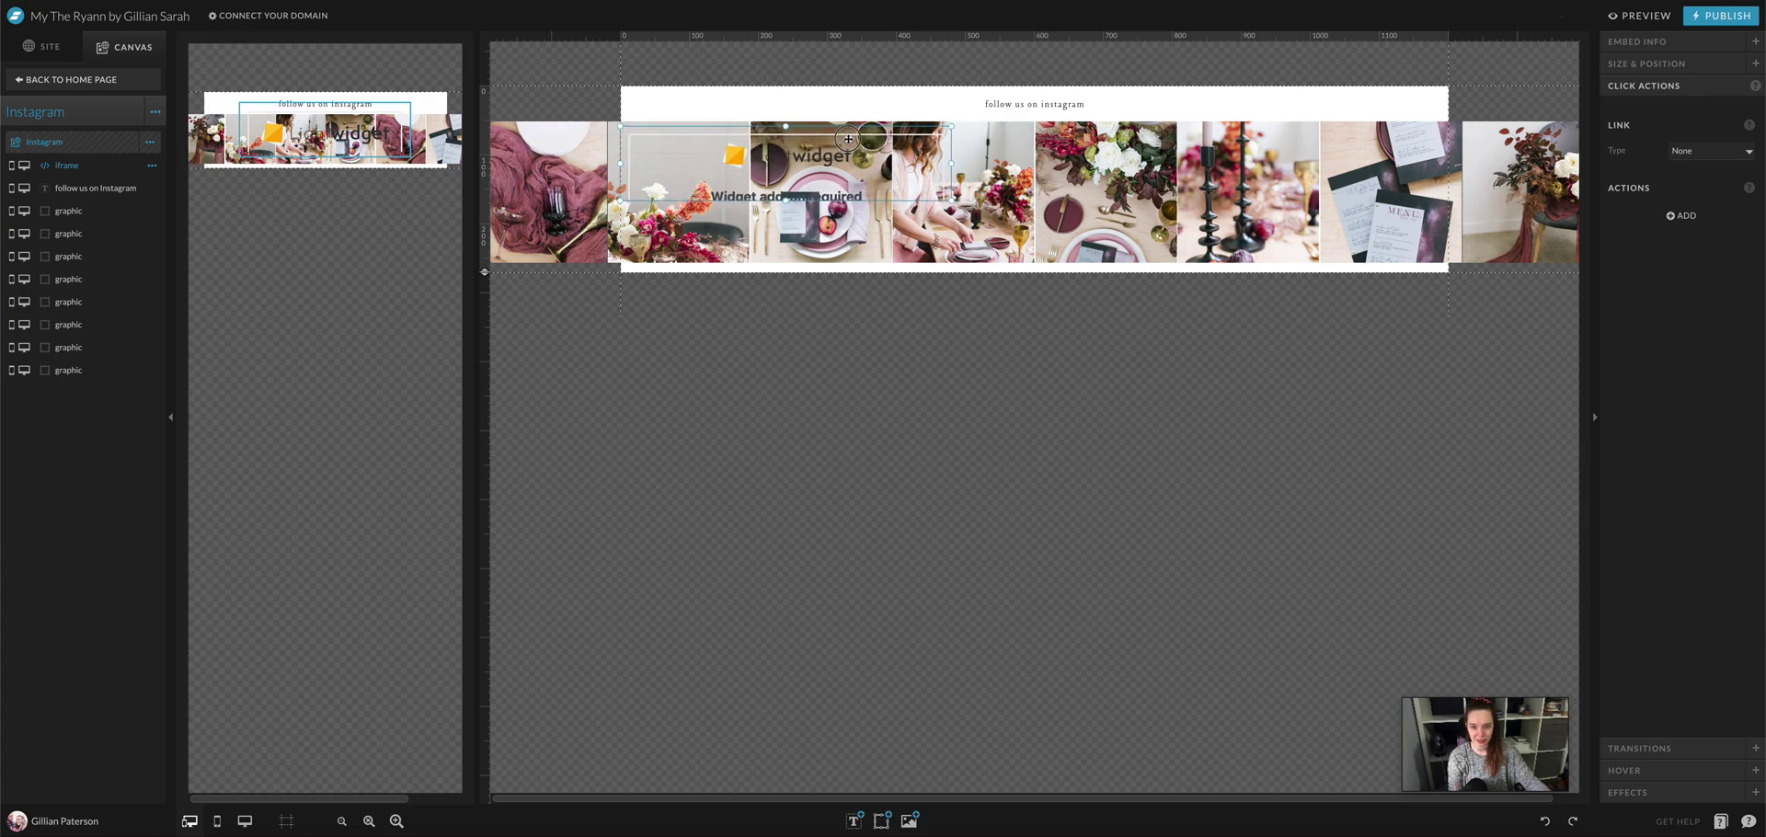
left_click_drag(944, 204, 1470, 270)
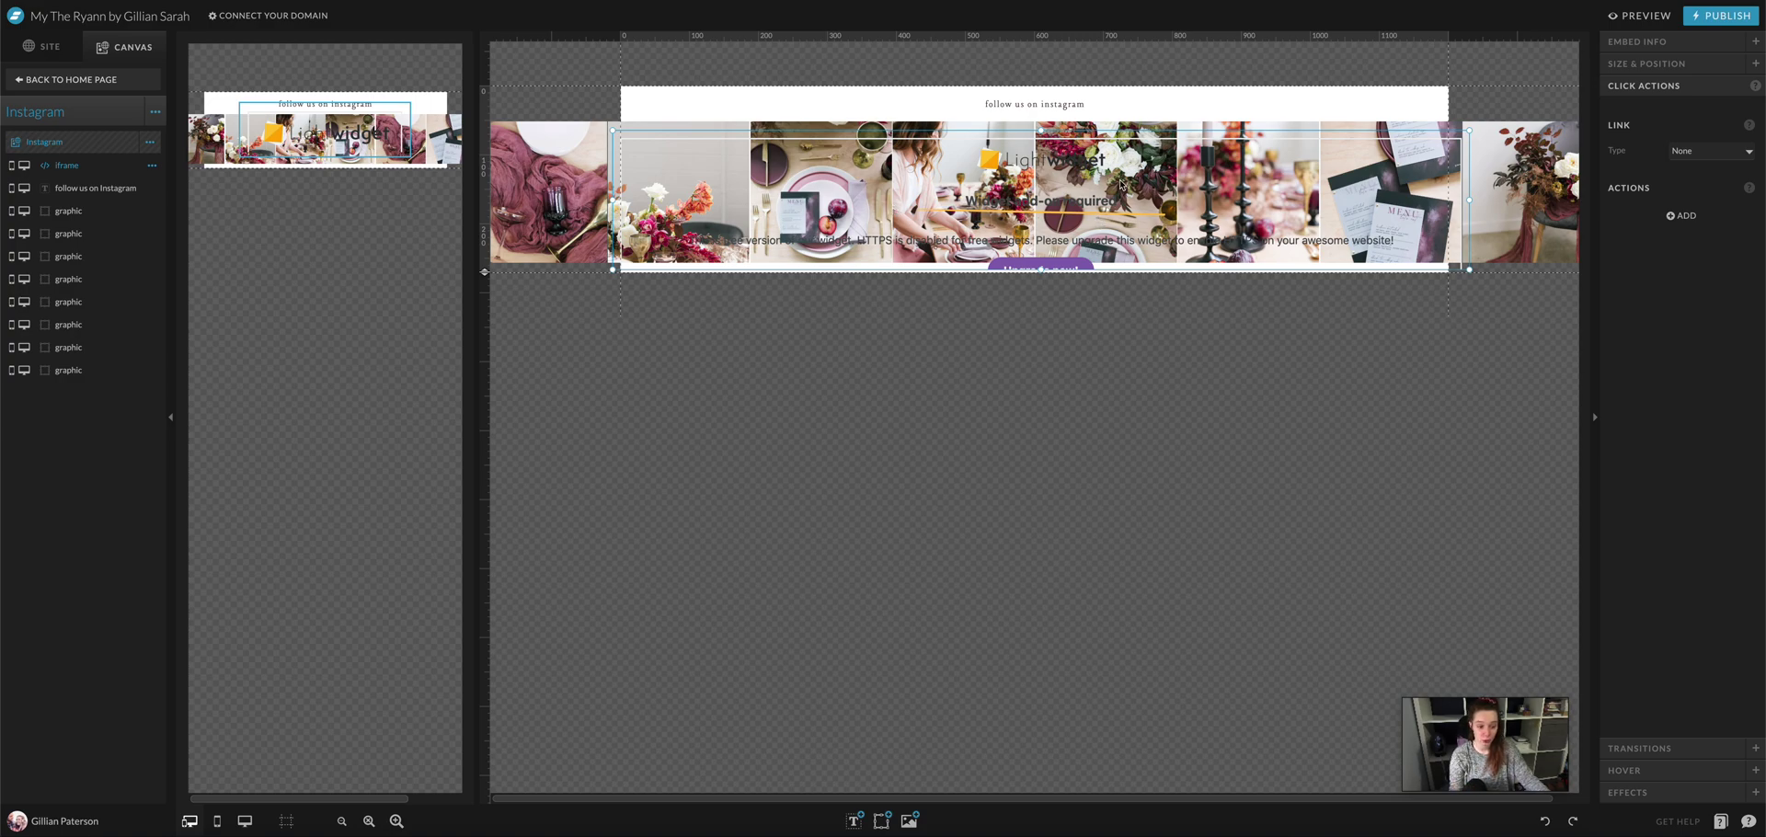
left_click(1279, 125, "shift")
left_click(1611, 172)
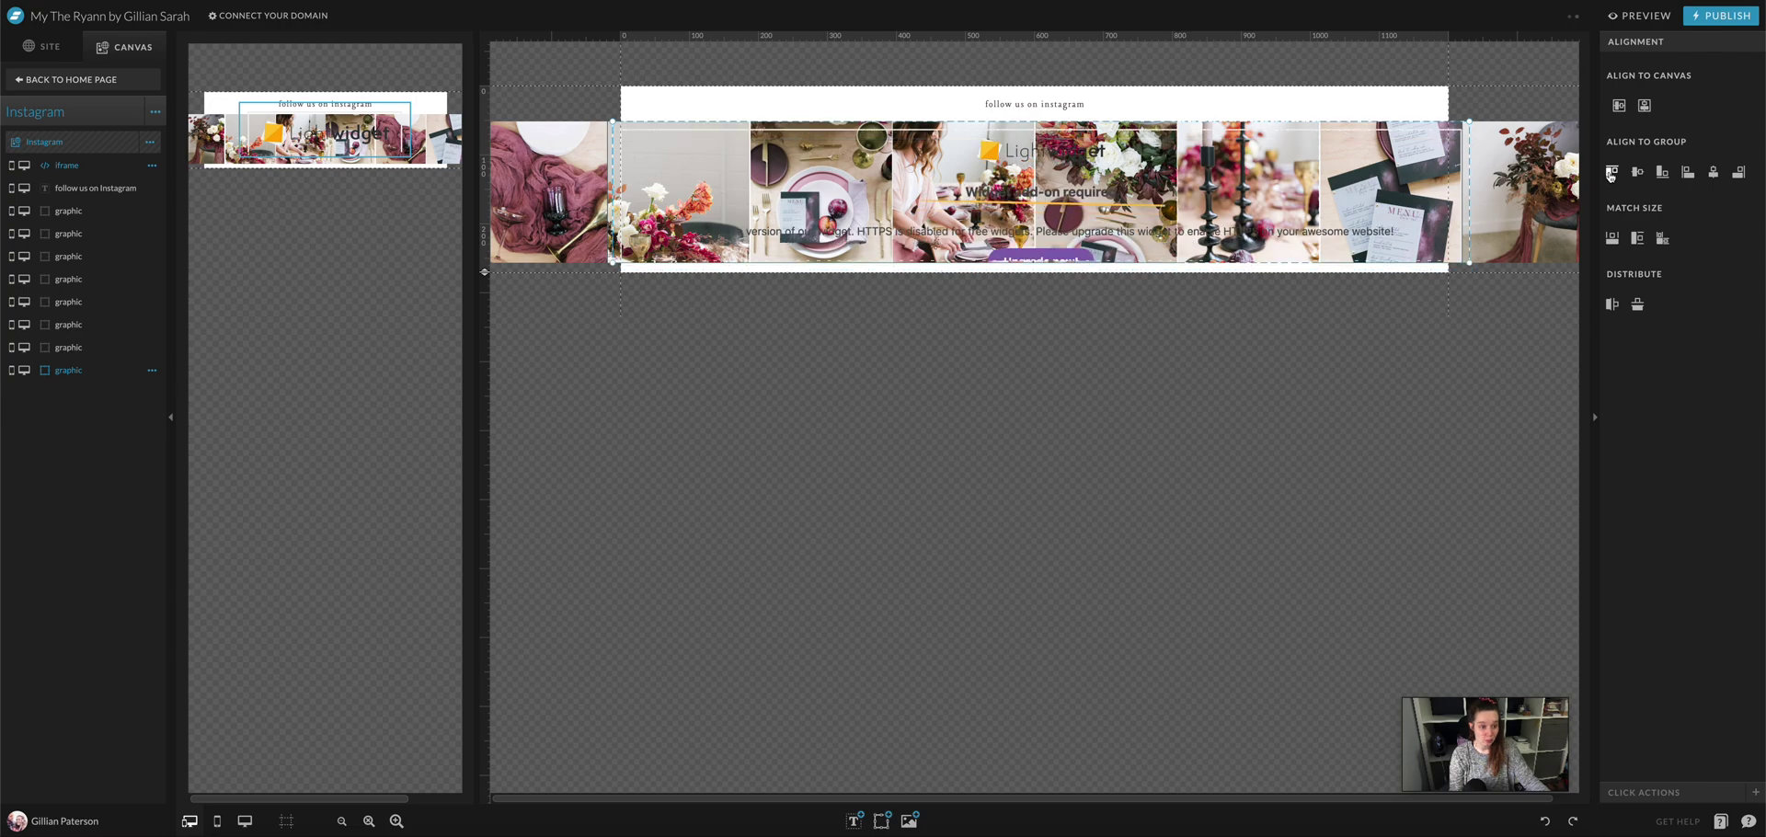
left_click(1517, 109)
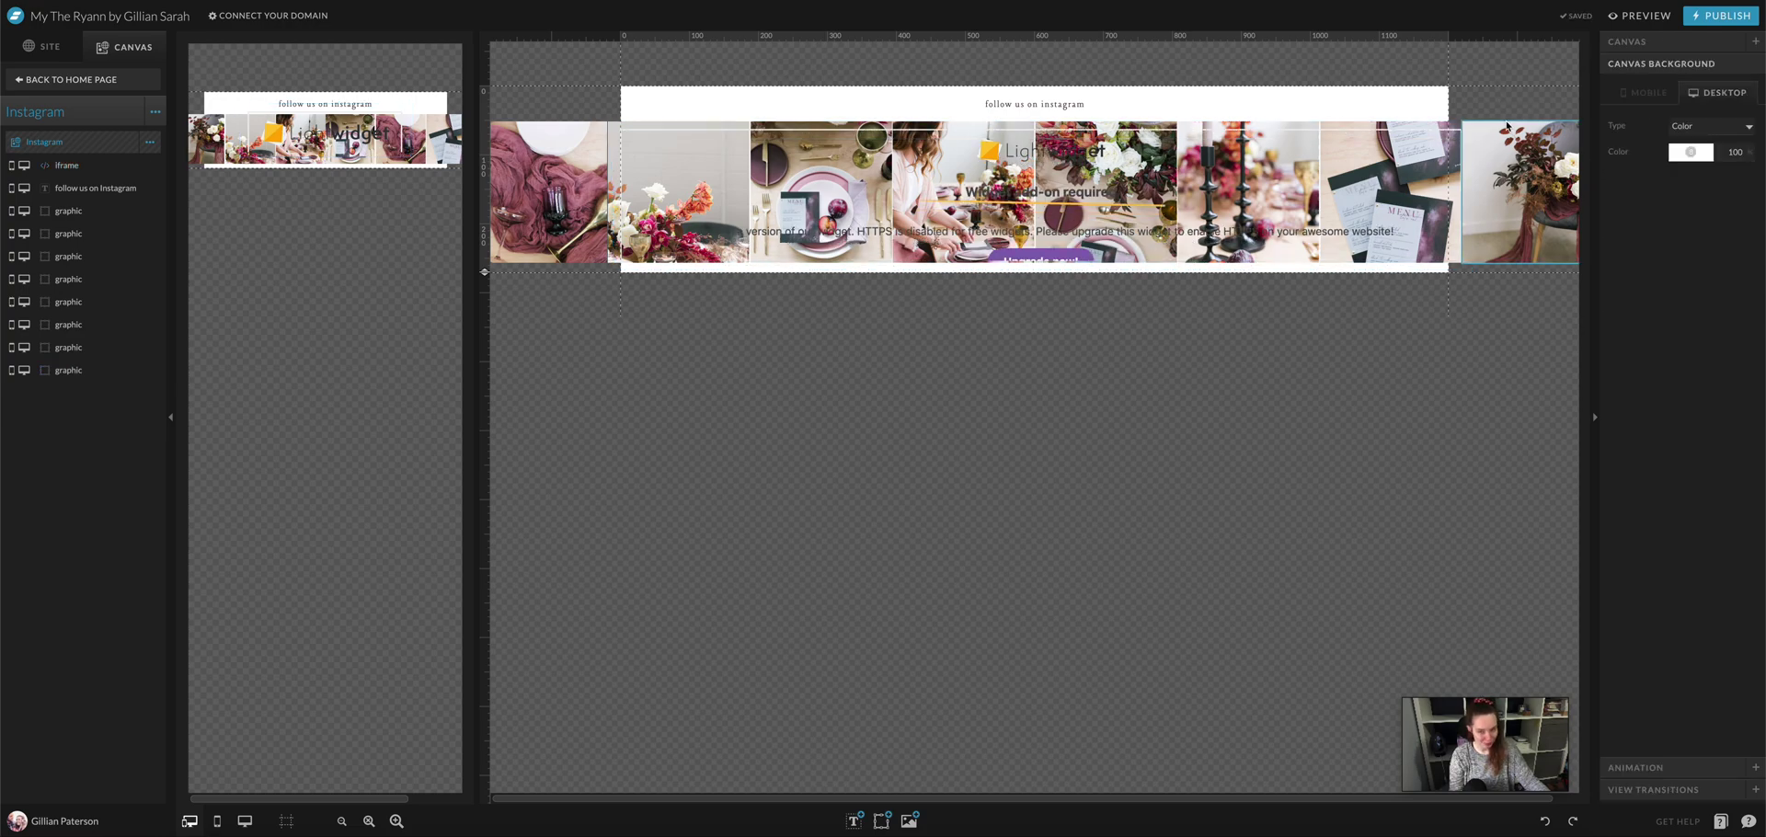
- Delete the eight placeholder photo graphics
left_click(68, 211)
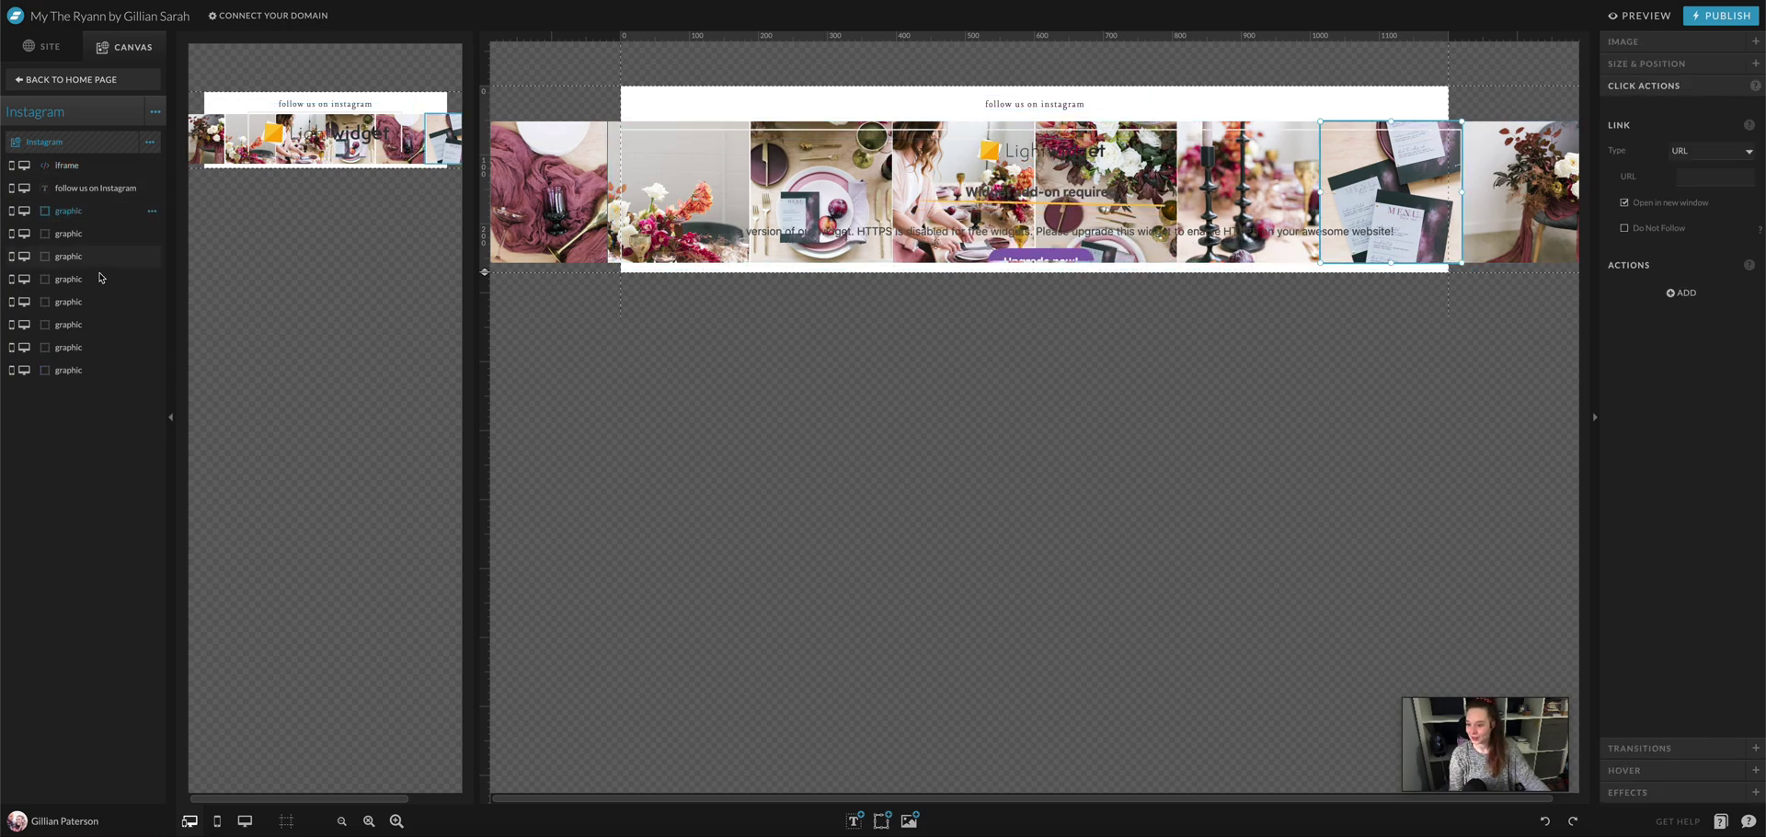
left_click(68, 370, "shift")
key("Delete")
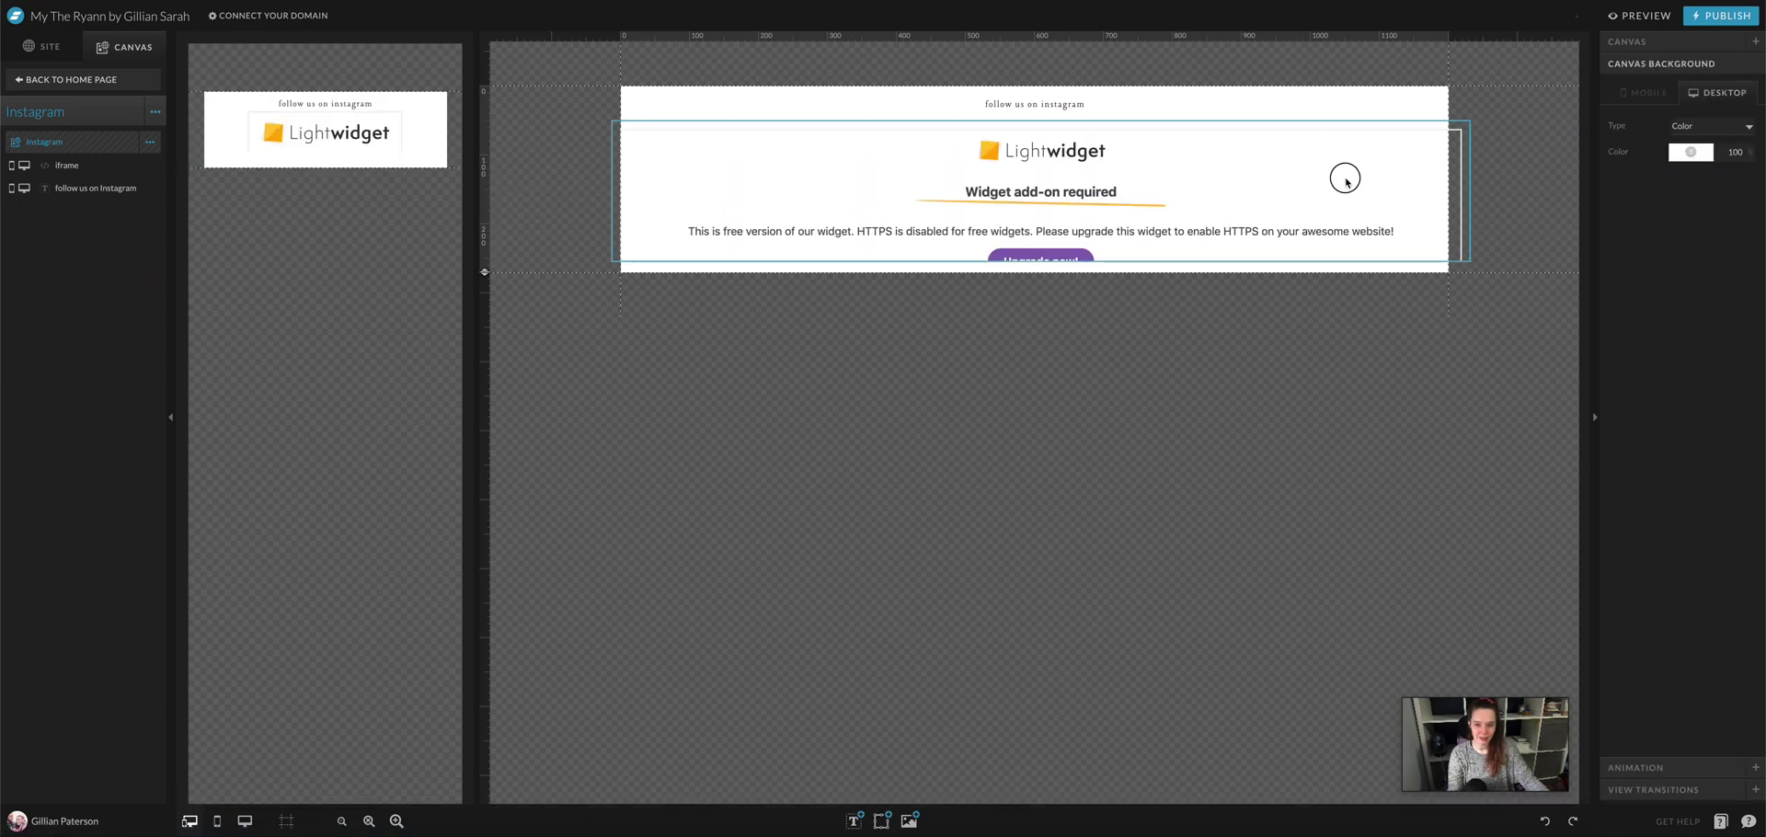
- Center the Lightwidget embed horizontally on the desktop canvas
left_click(1344, 177)
left_click(1672, 65)
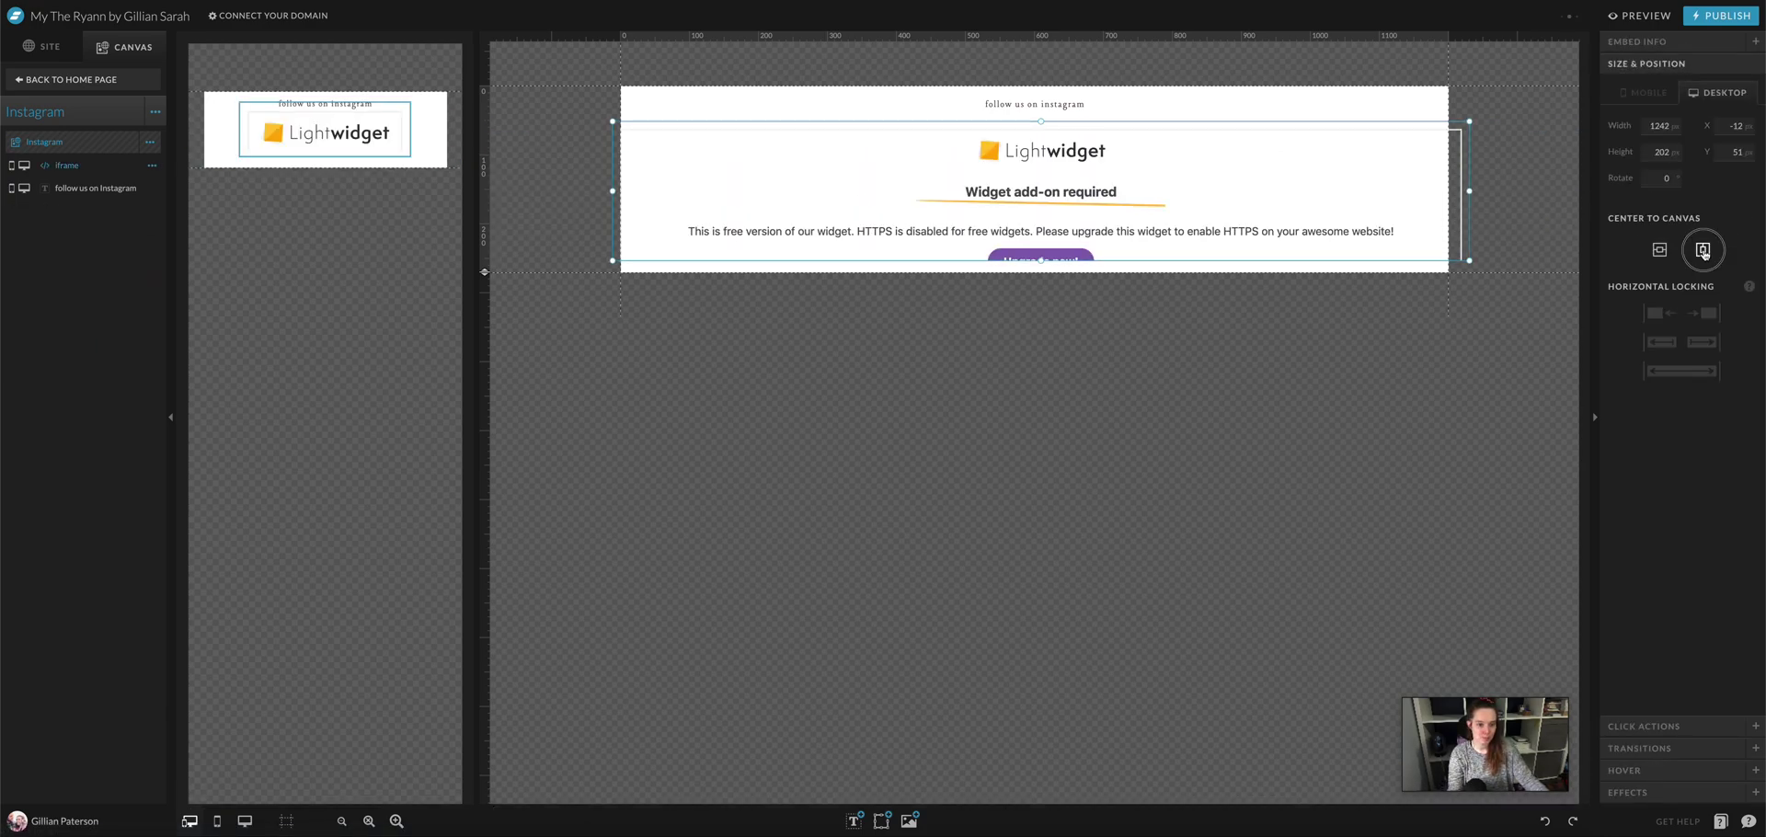
left_click(1703, 250)
- In the mobile layout, make the canvas taller and move the embed lower
left_click(311, 139)
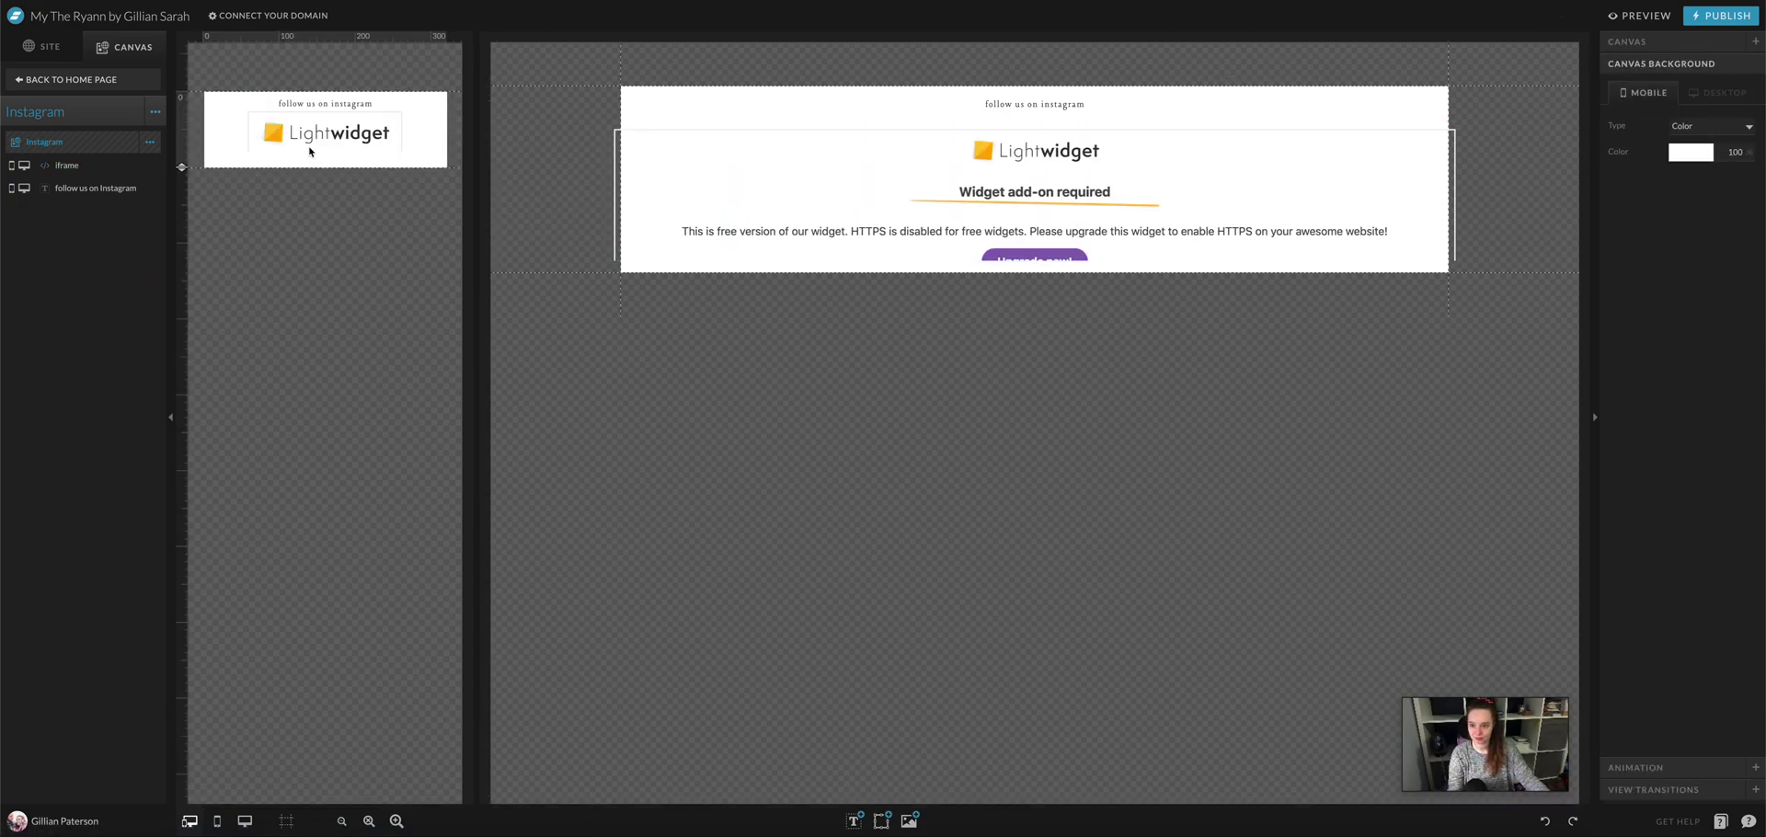
left_click_drag(189, 172, 228, 244)
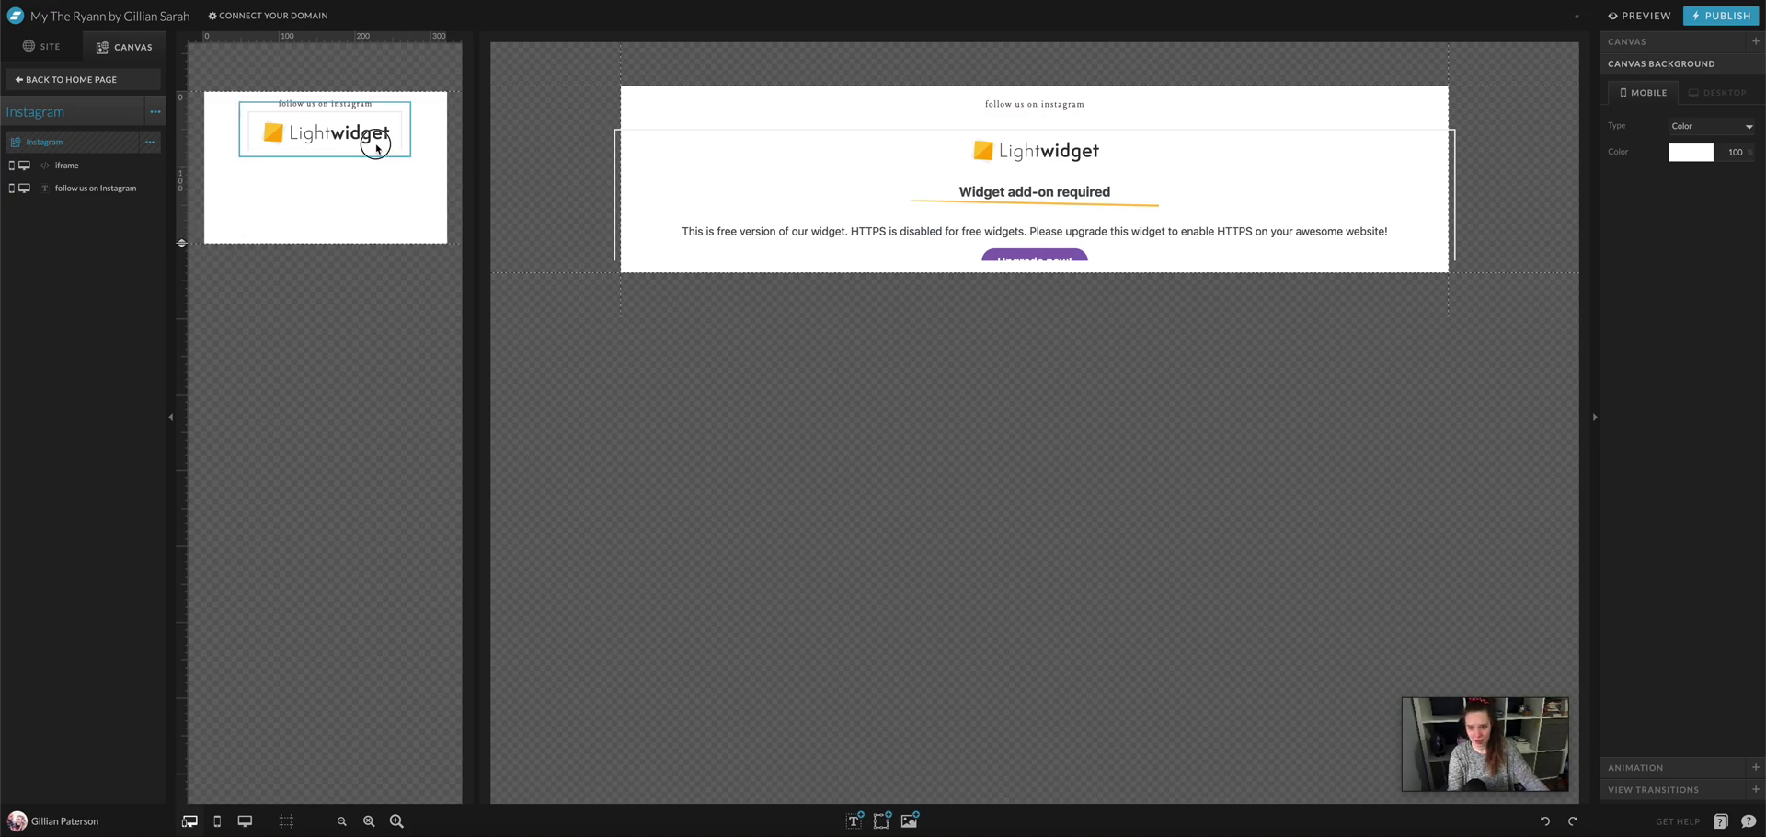
left_click_drag(368, 145, 368, 167)
left_click(363, 167)
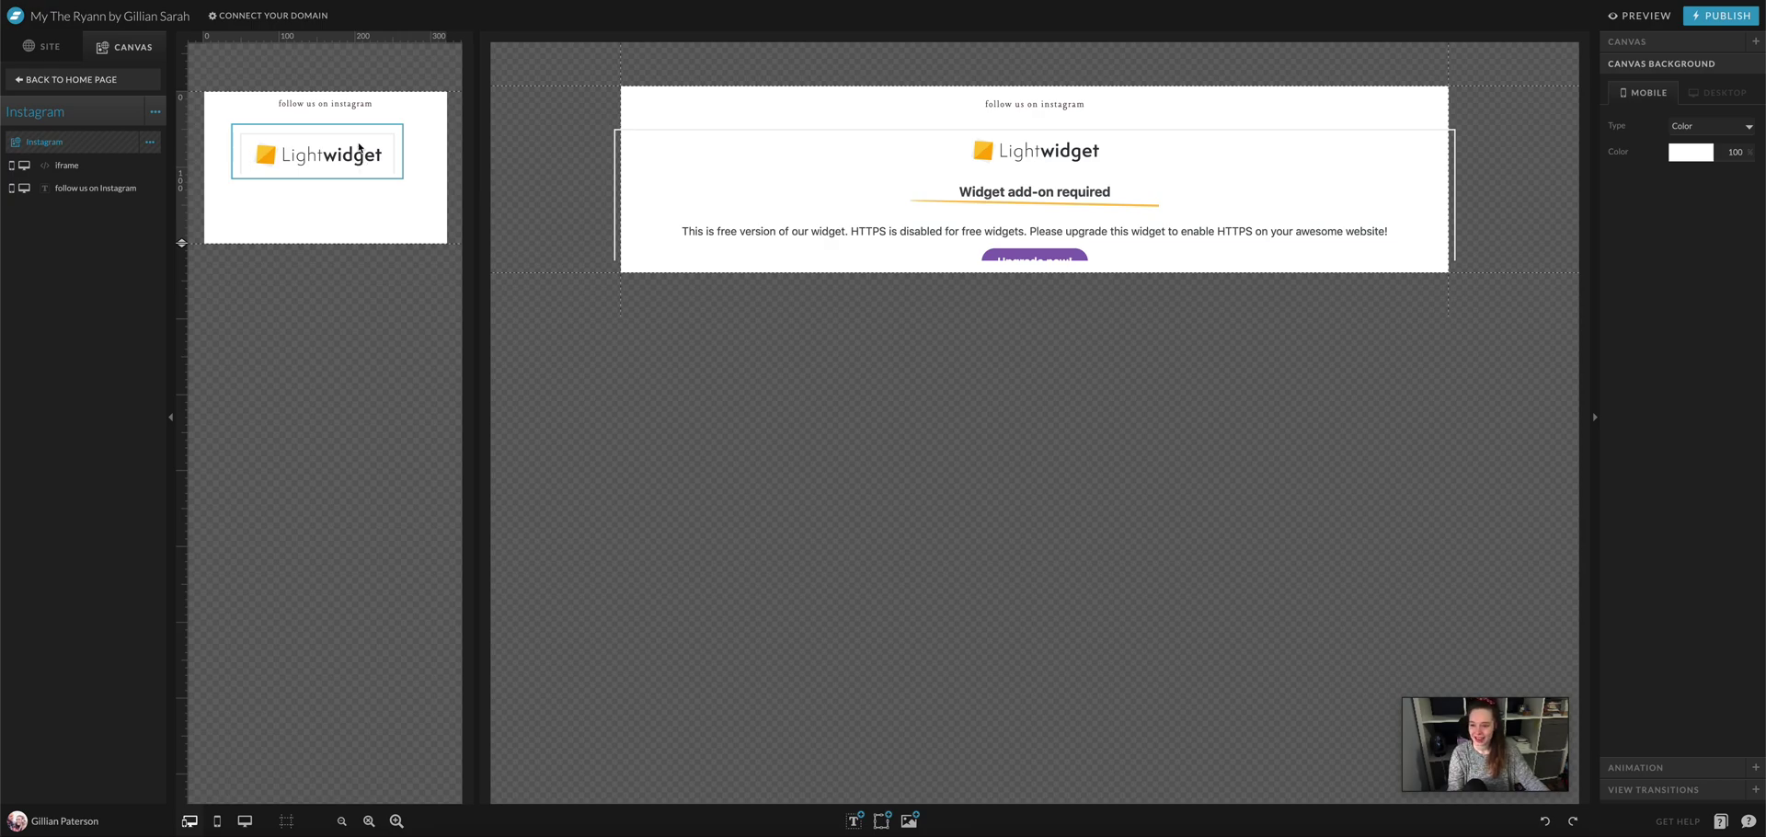
- Hide the Lightwidget feed embed in the mobile layout
left_click(106, 170)
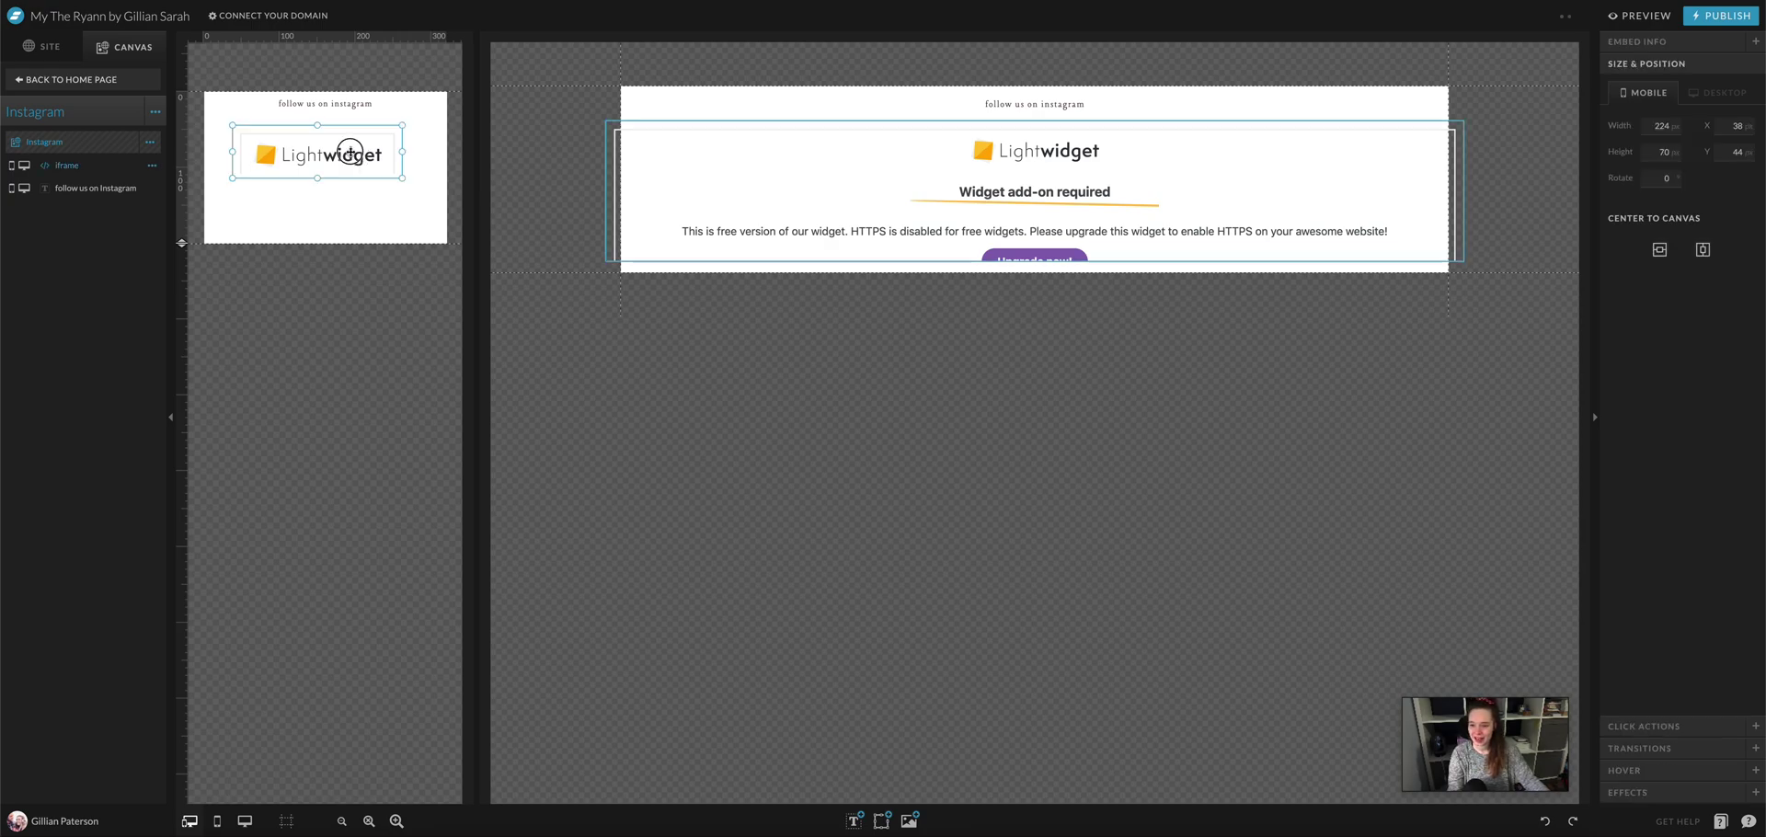
left_click(10, 168)
left_click(337, 200)
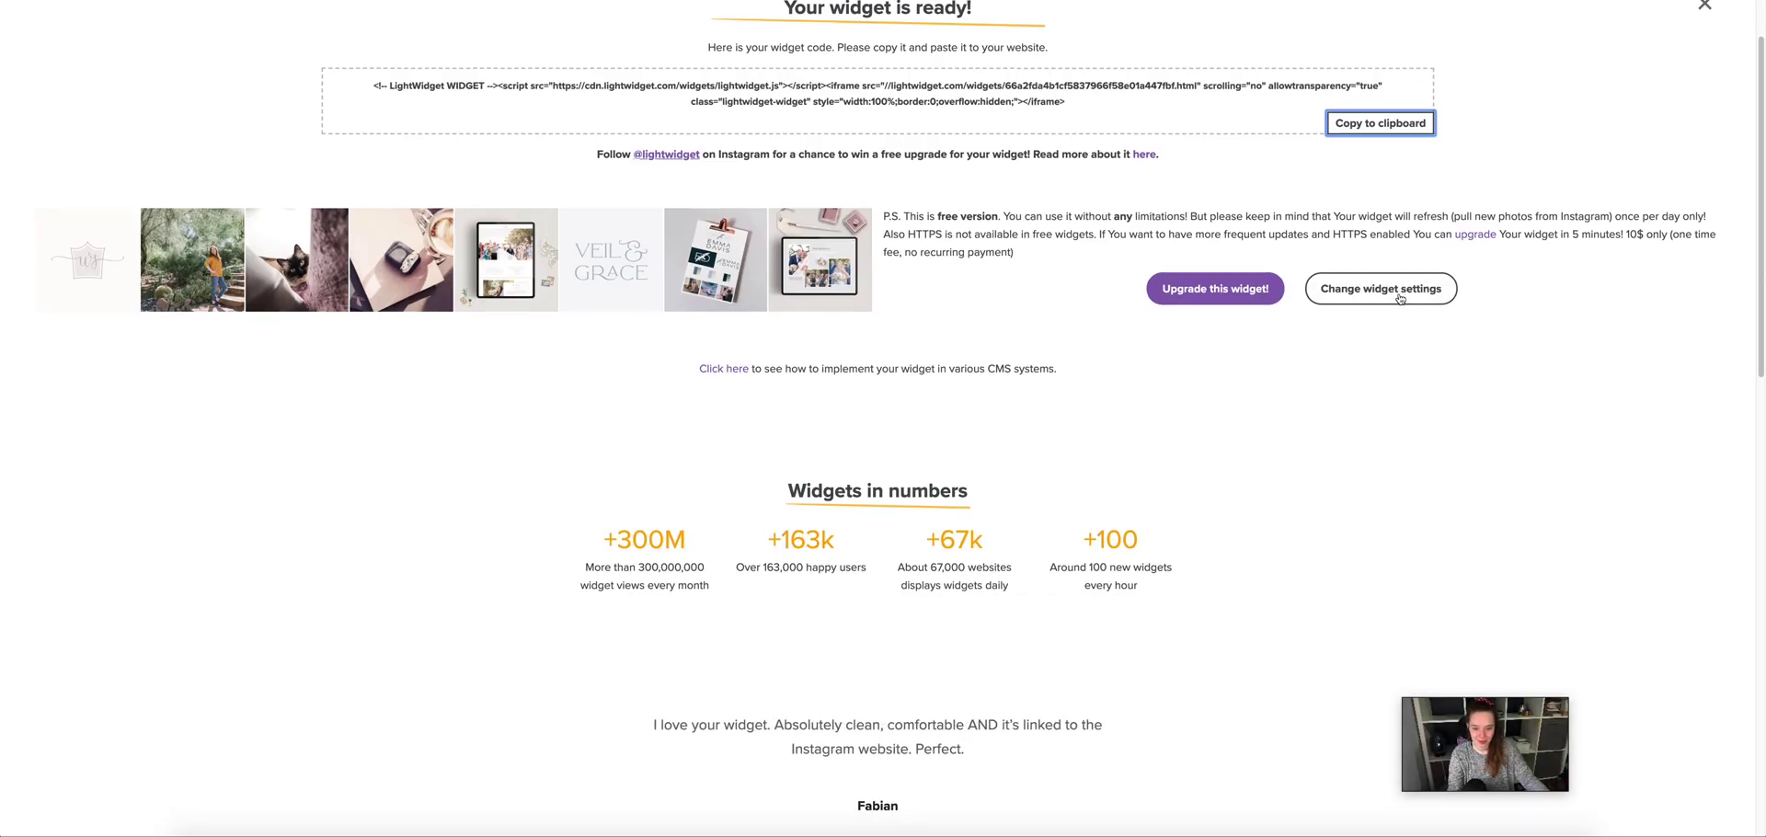
- From the account menu, open My account, then My widgets, and start building a new widget
scroll(1173, 80, "down", 2)
scroll(1400, 297, "up", 3)
scroll(1399, 295, "down", 3)
scroll(1399, 292, "up", 4)
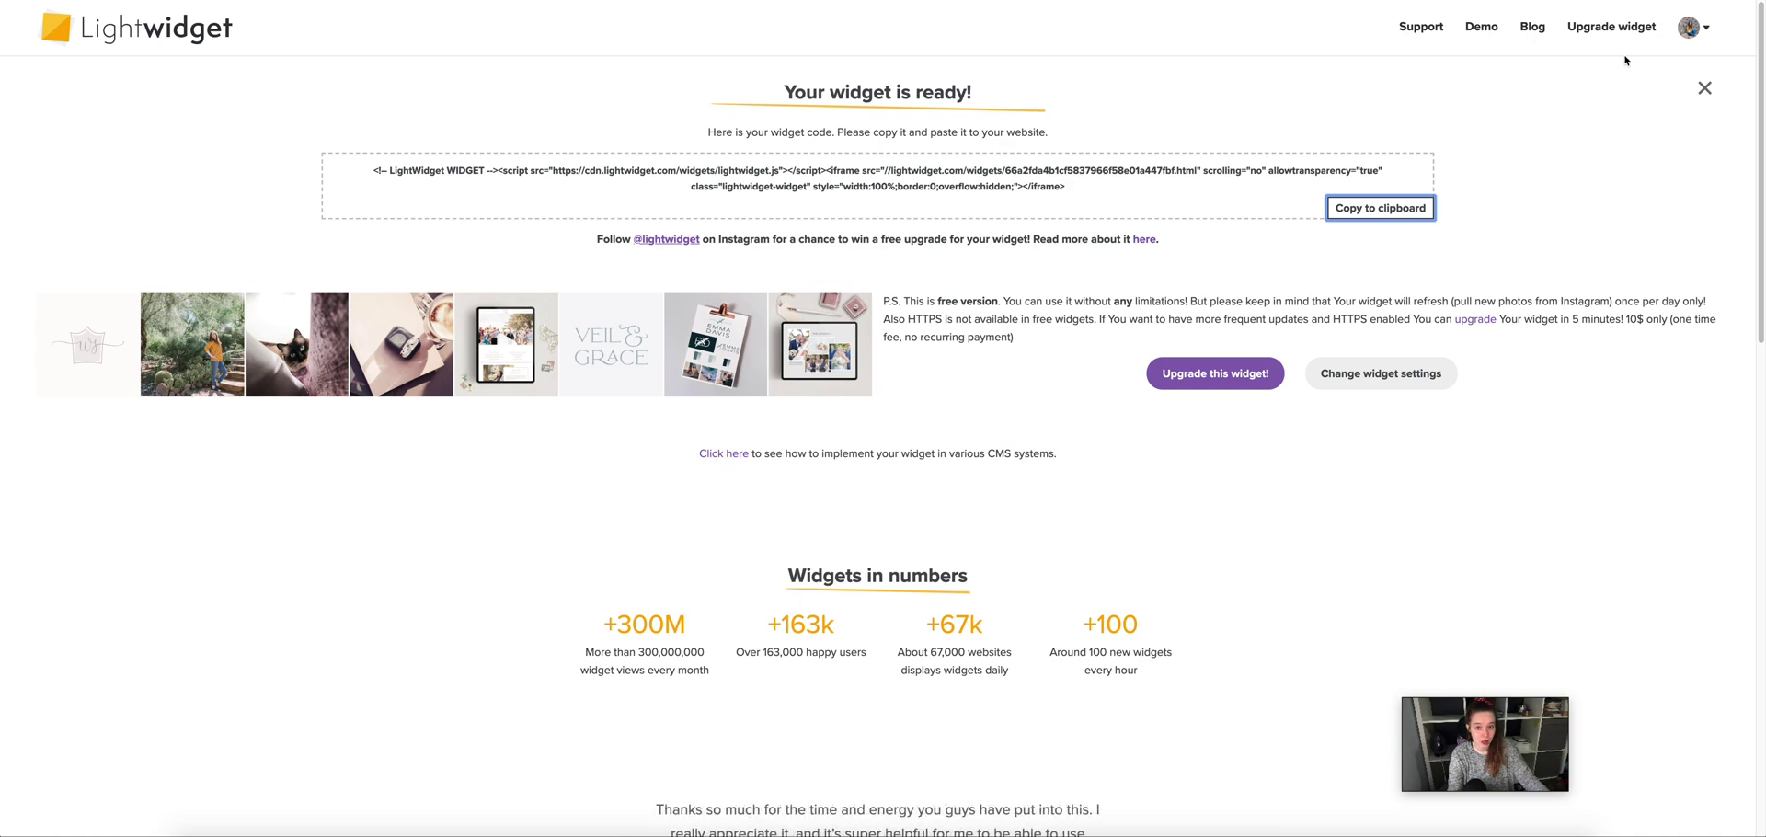
left_click(1691, 27)
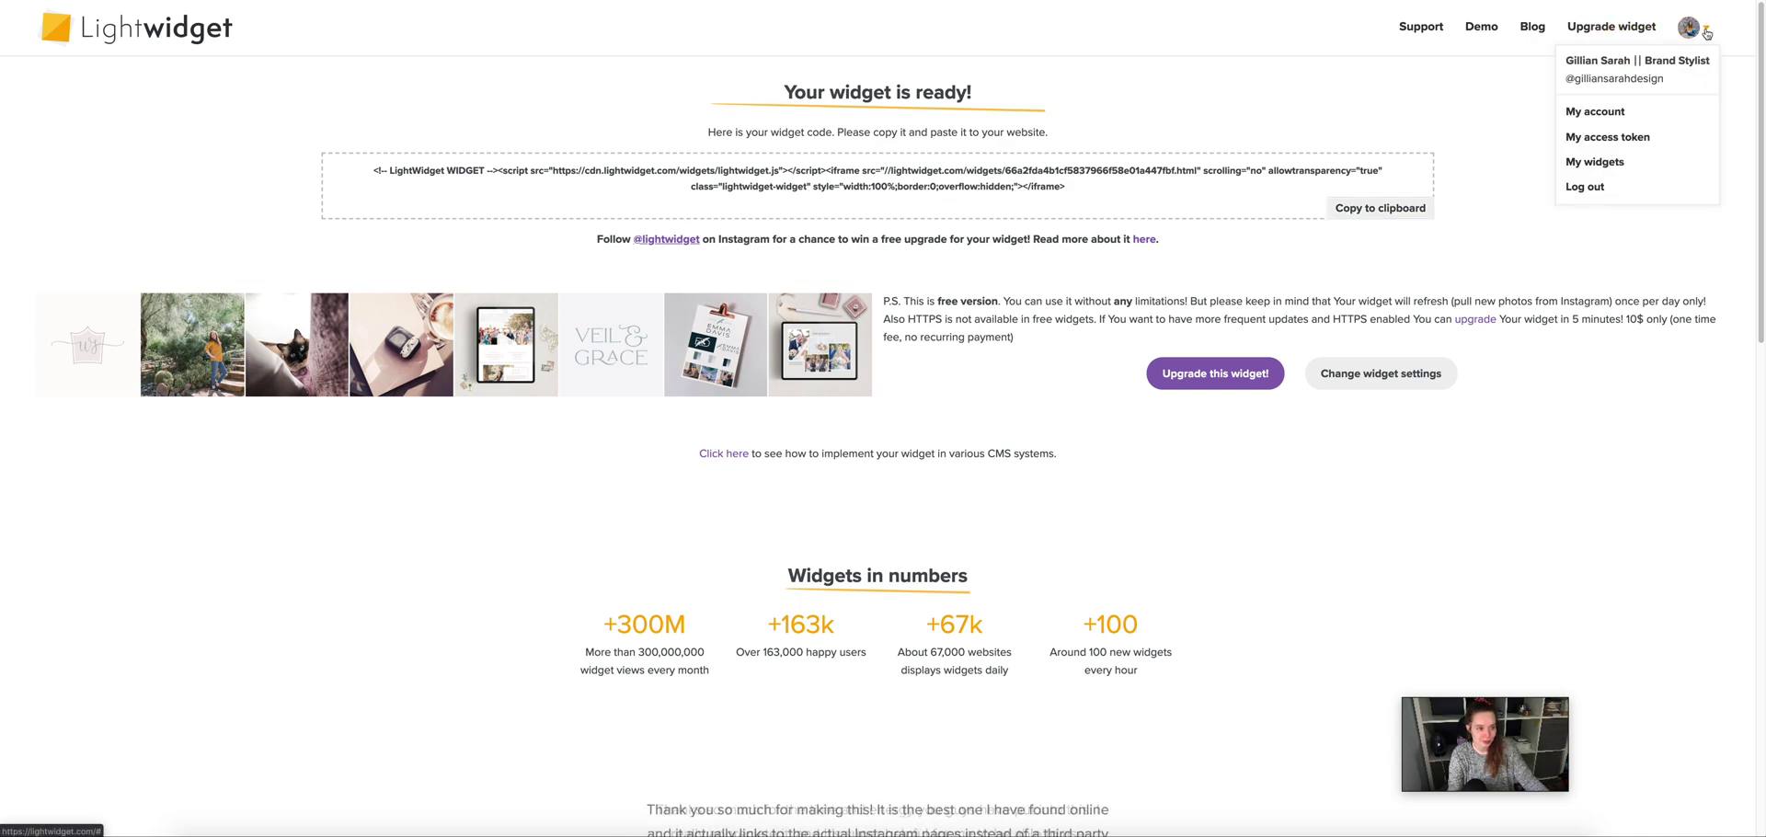
left_click(1608, 115)
left_click(1710, 32)
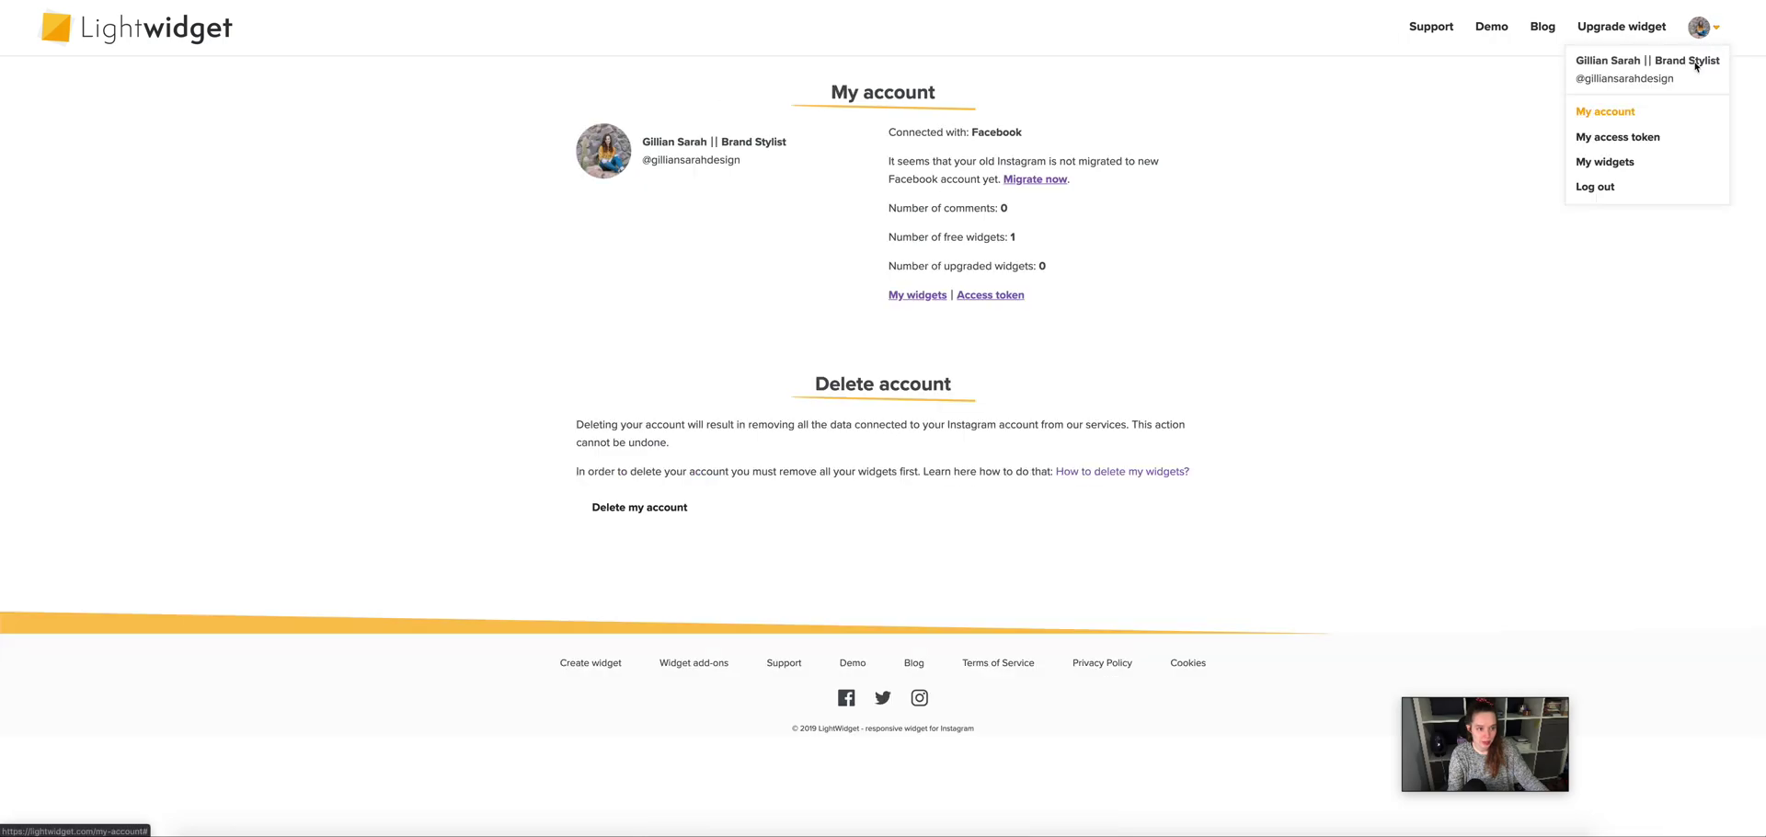
left_click(1616, 162)
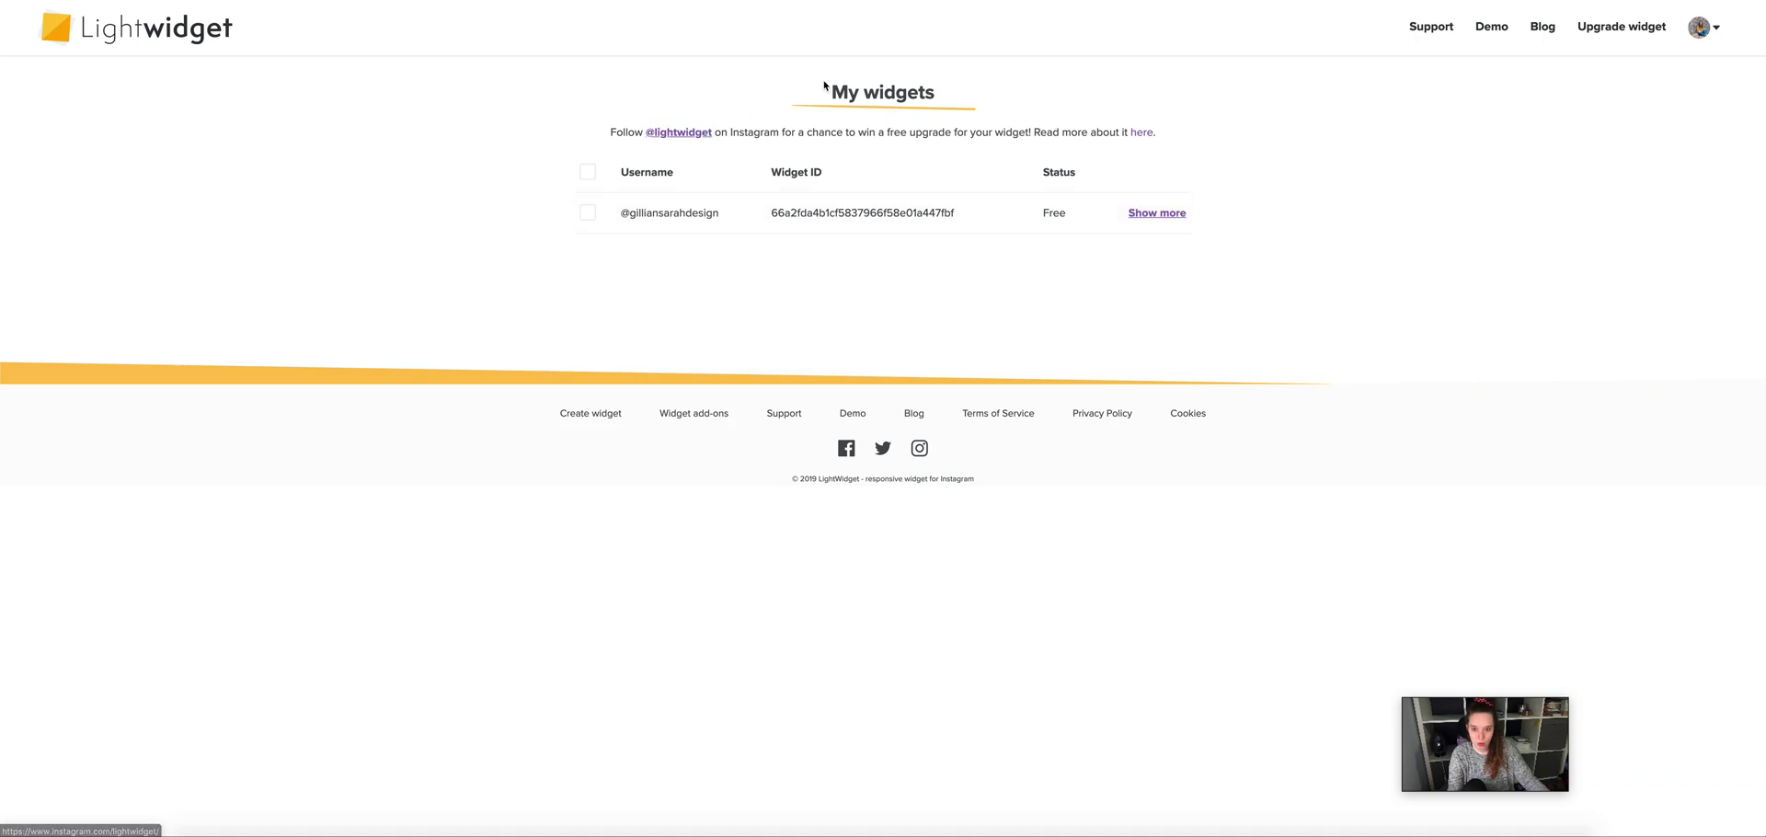
left_click(101, 30)
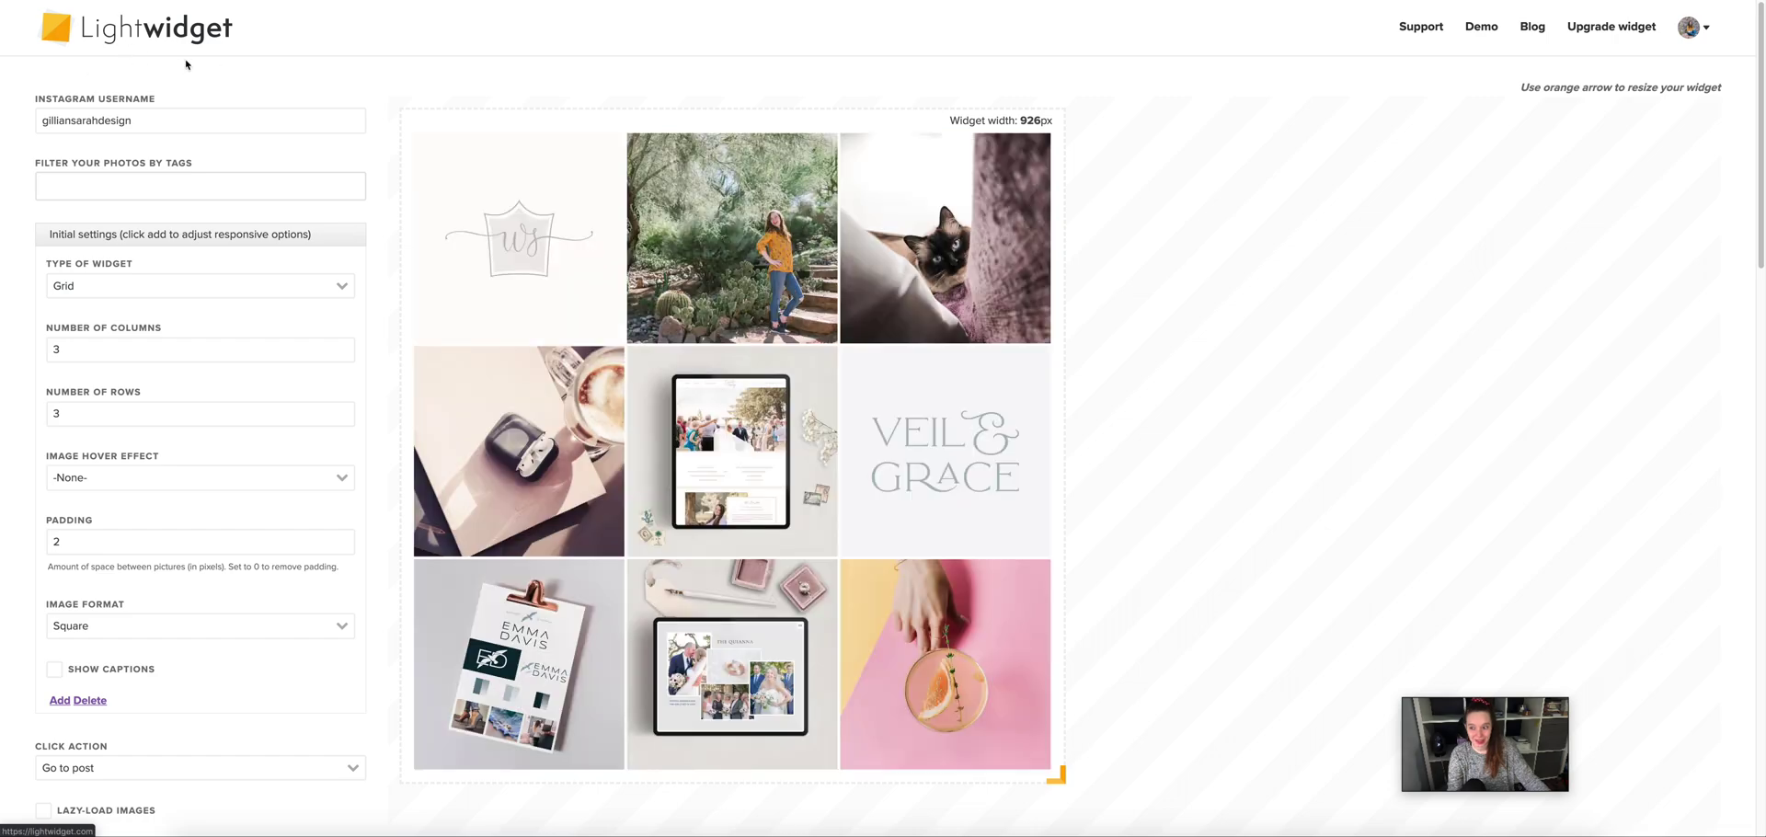
- Set the widget to 2 rows, padding 1 and the Fade In image hover effect
scroll(88, 278, "down", 1)
left_click(85, 341)
key("Tab")
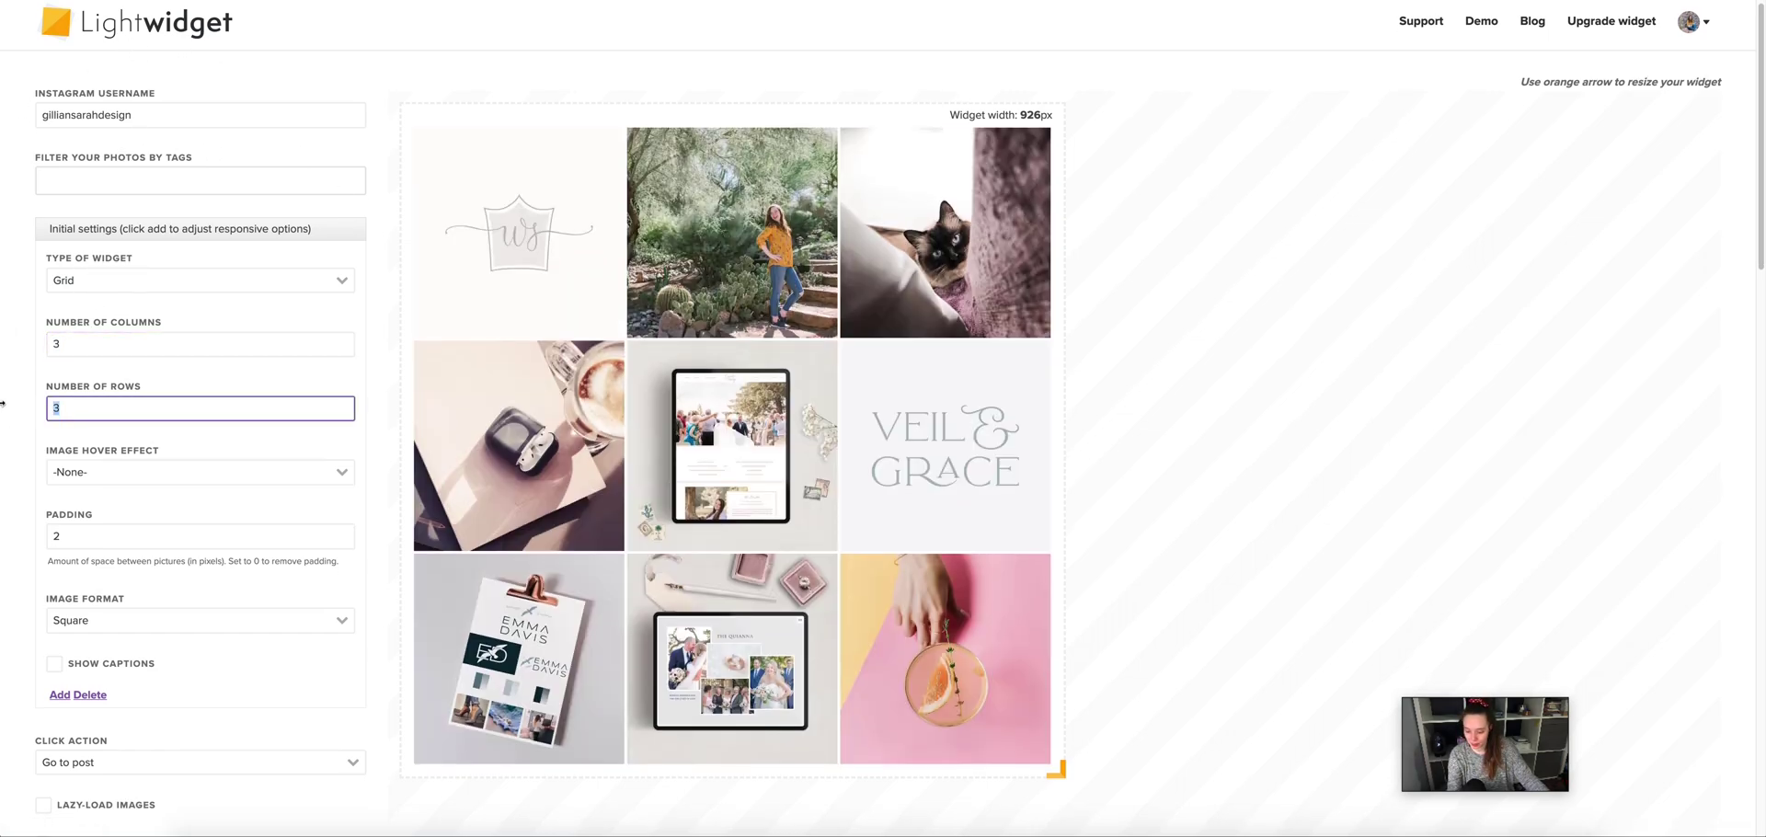
type("2")
scroll(218, 391, "down", 1)
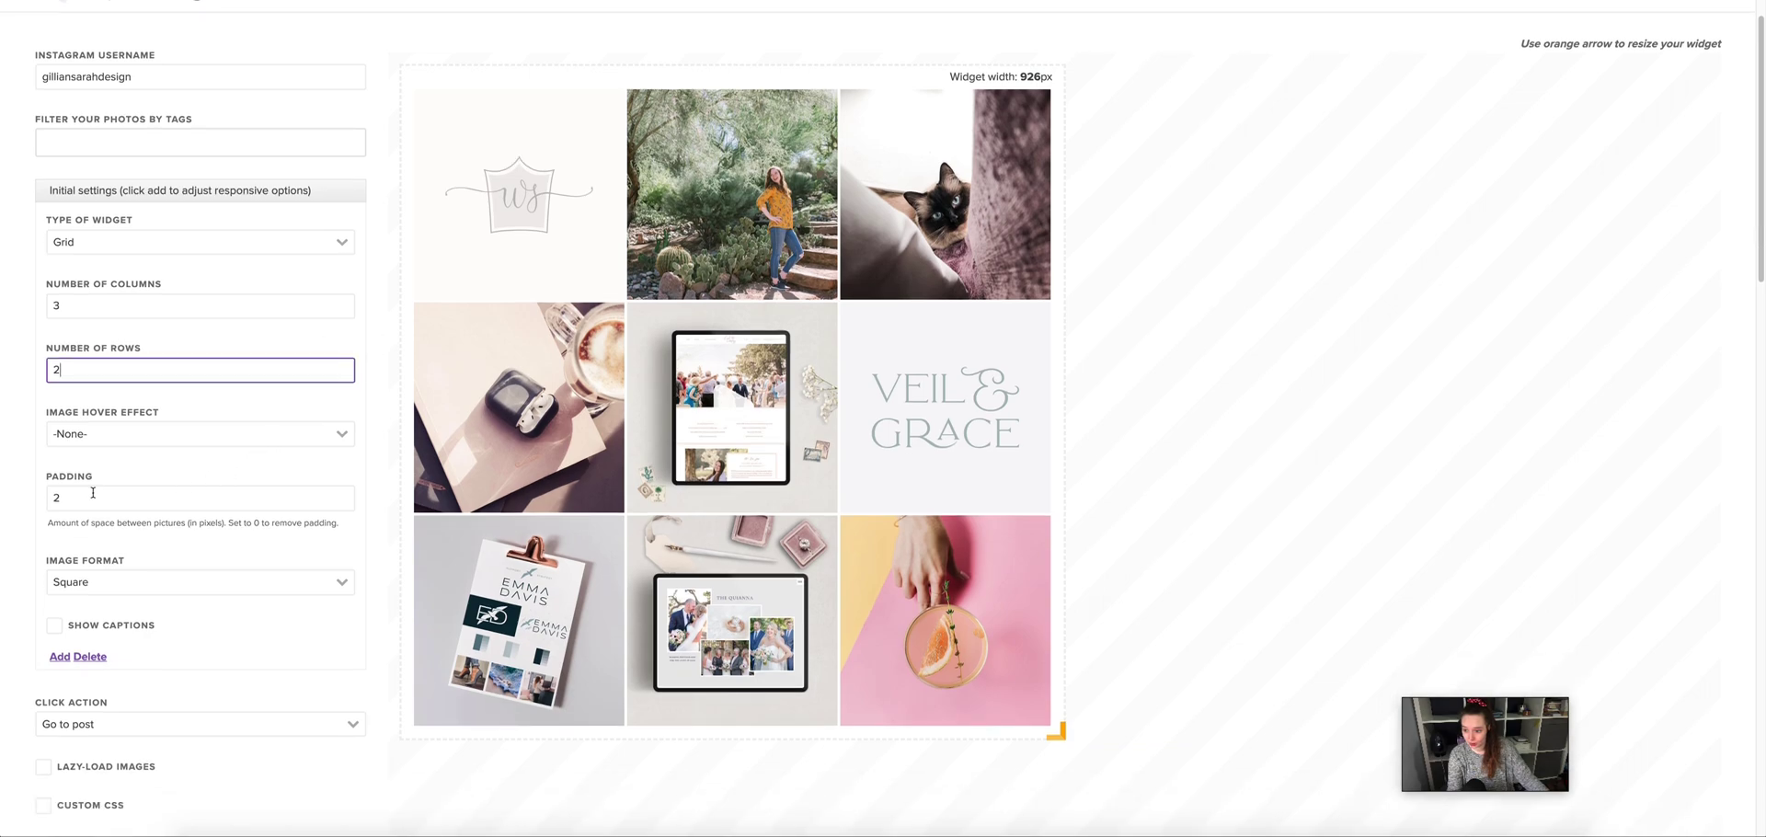
double_click(118, 529)
type("1")
left_click(140, 433)
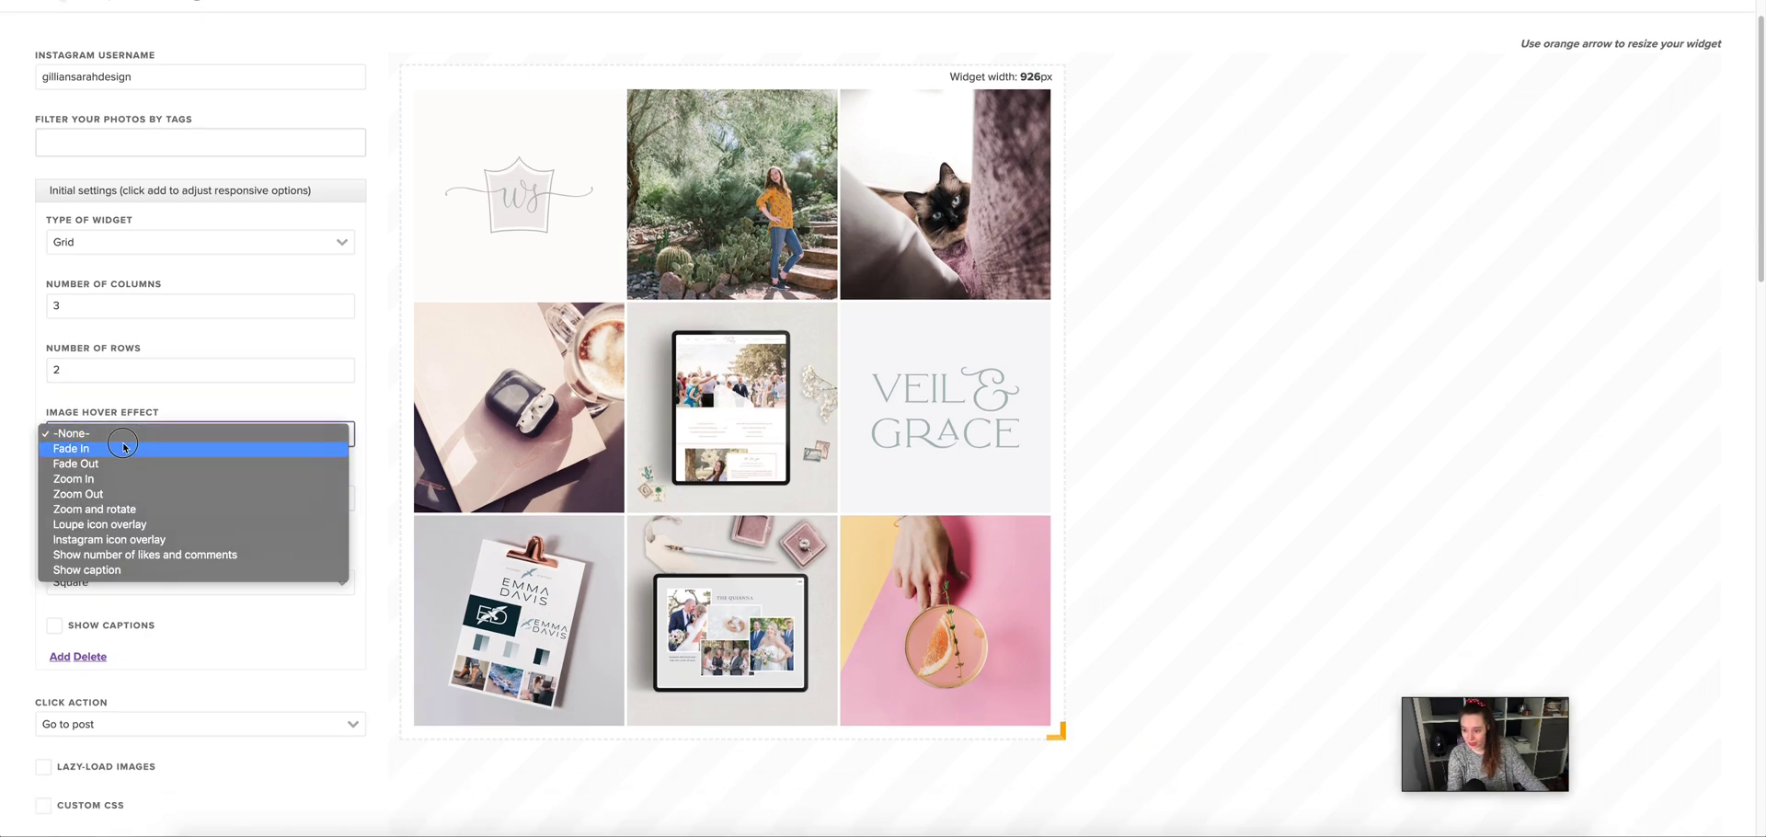
left_click(111, 450)
- Refresh the preview, narrow the widget from 926px to 652px, and copy its embed code
scroll(58, 445, "down", 5)
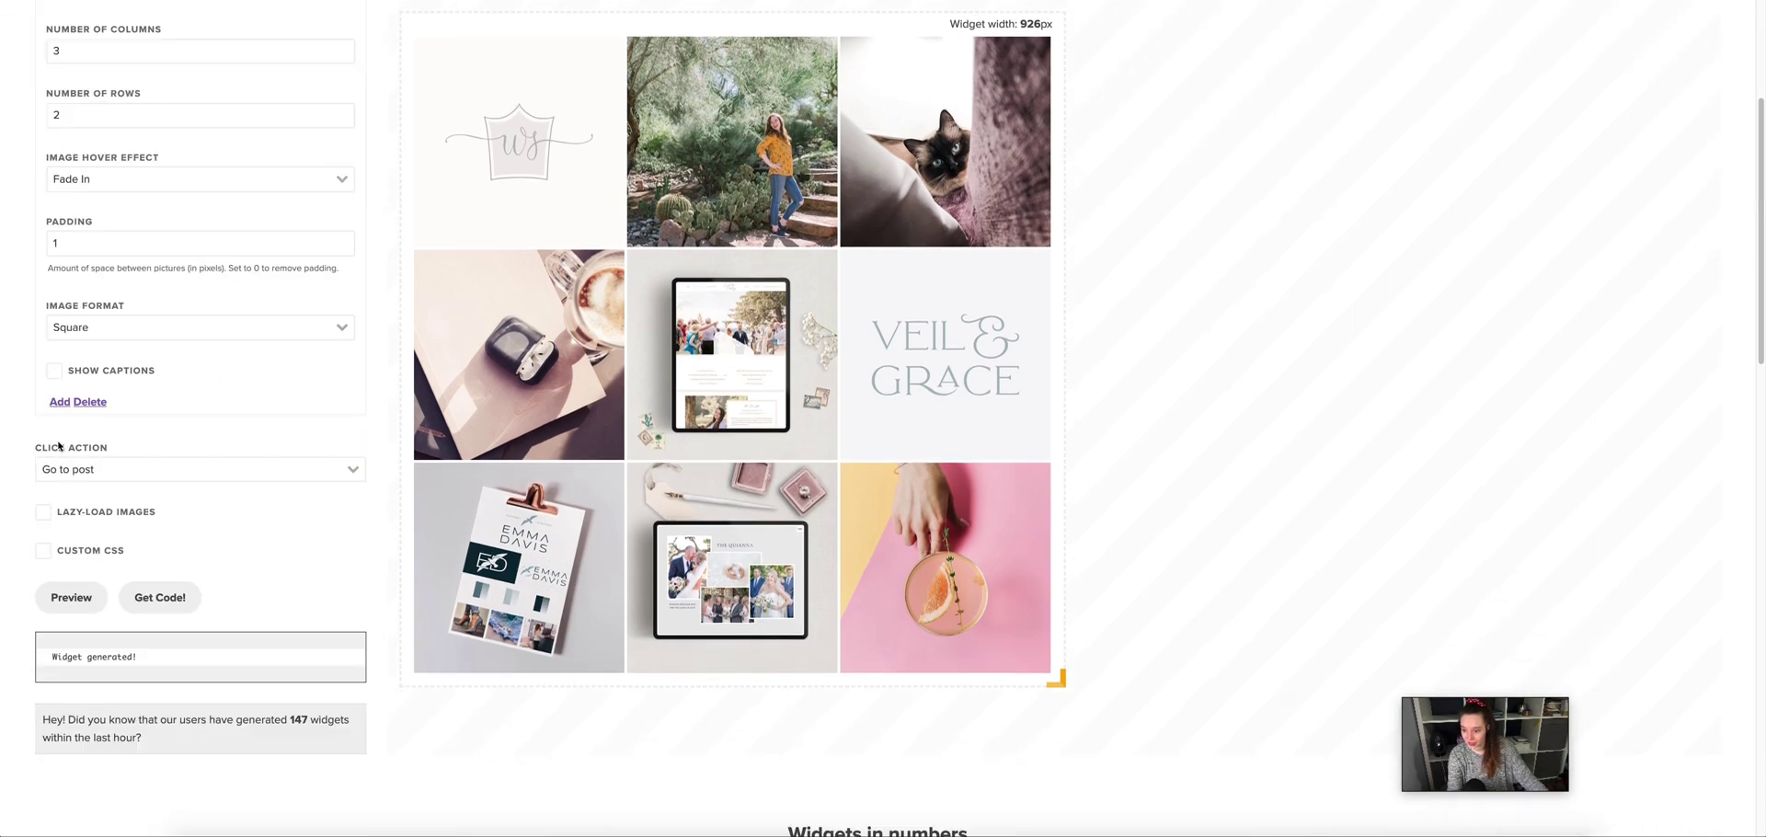
left_click(72, 603)
scroll(1064, 541, "up", 1)
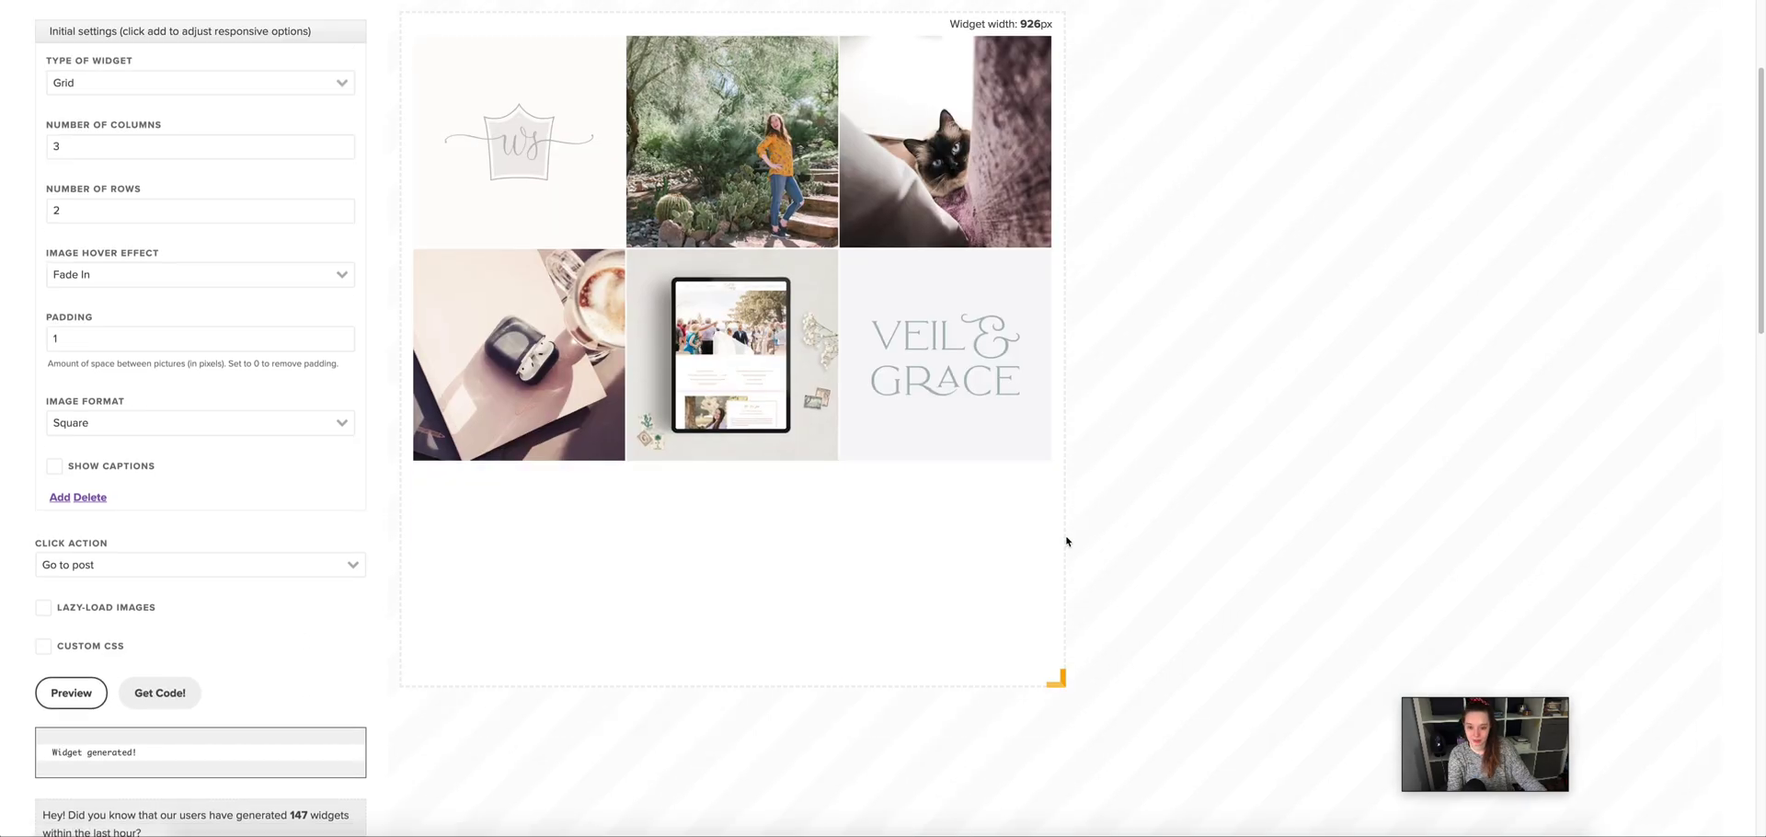
left_click_drag(1063, 469, 866, 405)
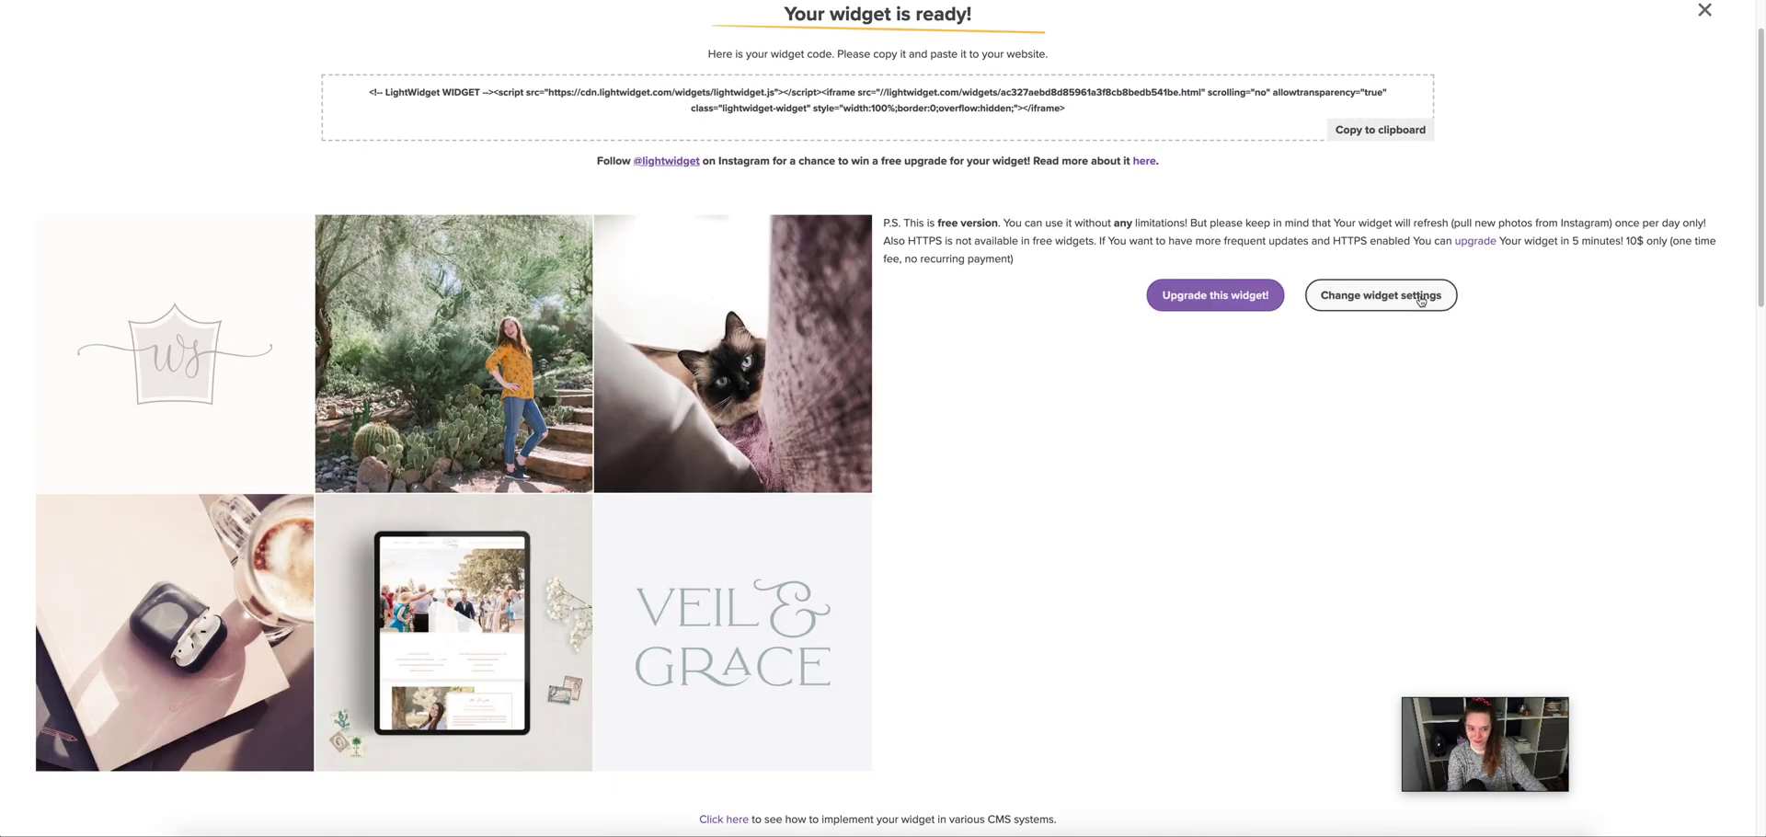
left_click(1385, 131)
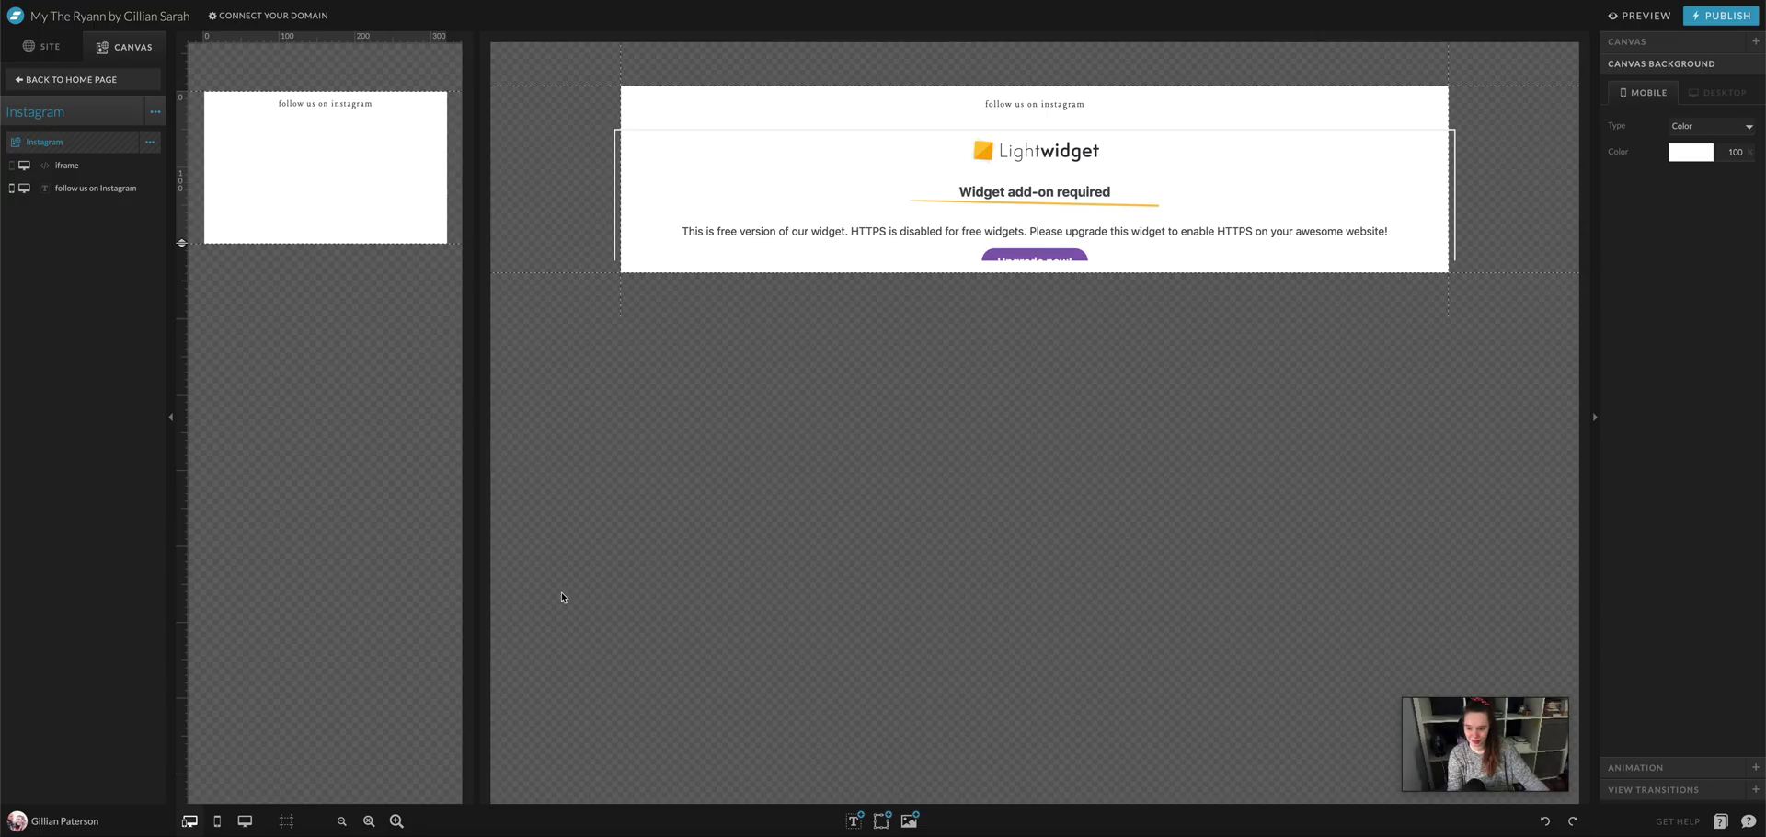
- Add an embed code element to the mobile canvas and paste in the grid widget code
left_click(881, 821)
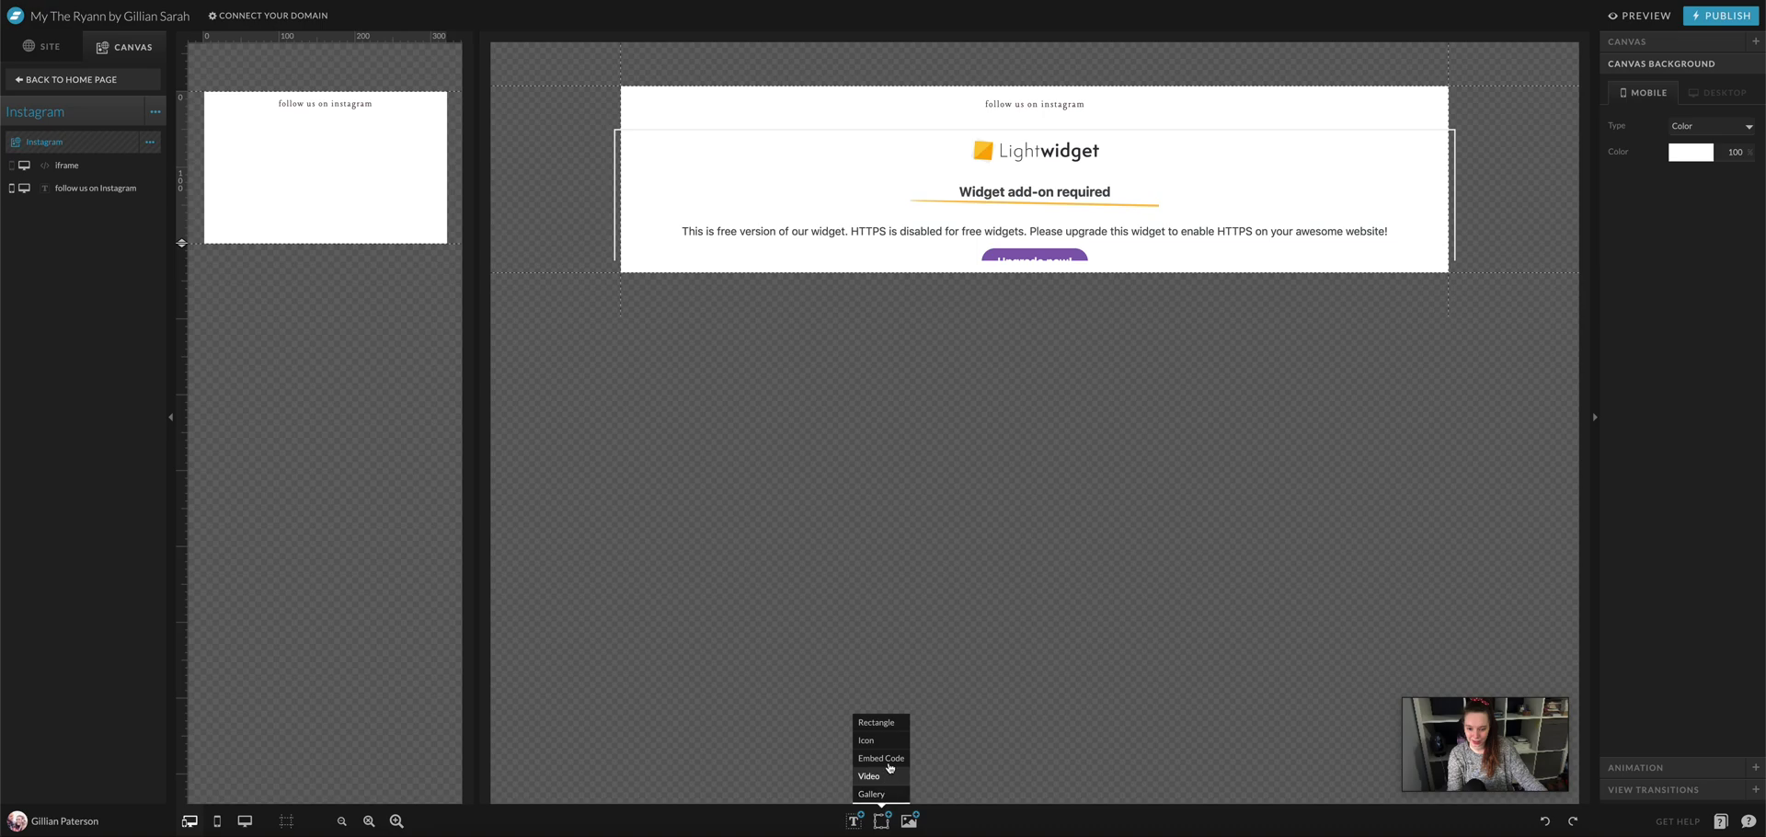
left_click(874, 761)
left_click_drag(323, 195, 306, 212)
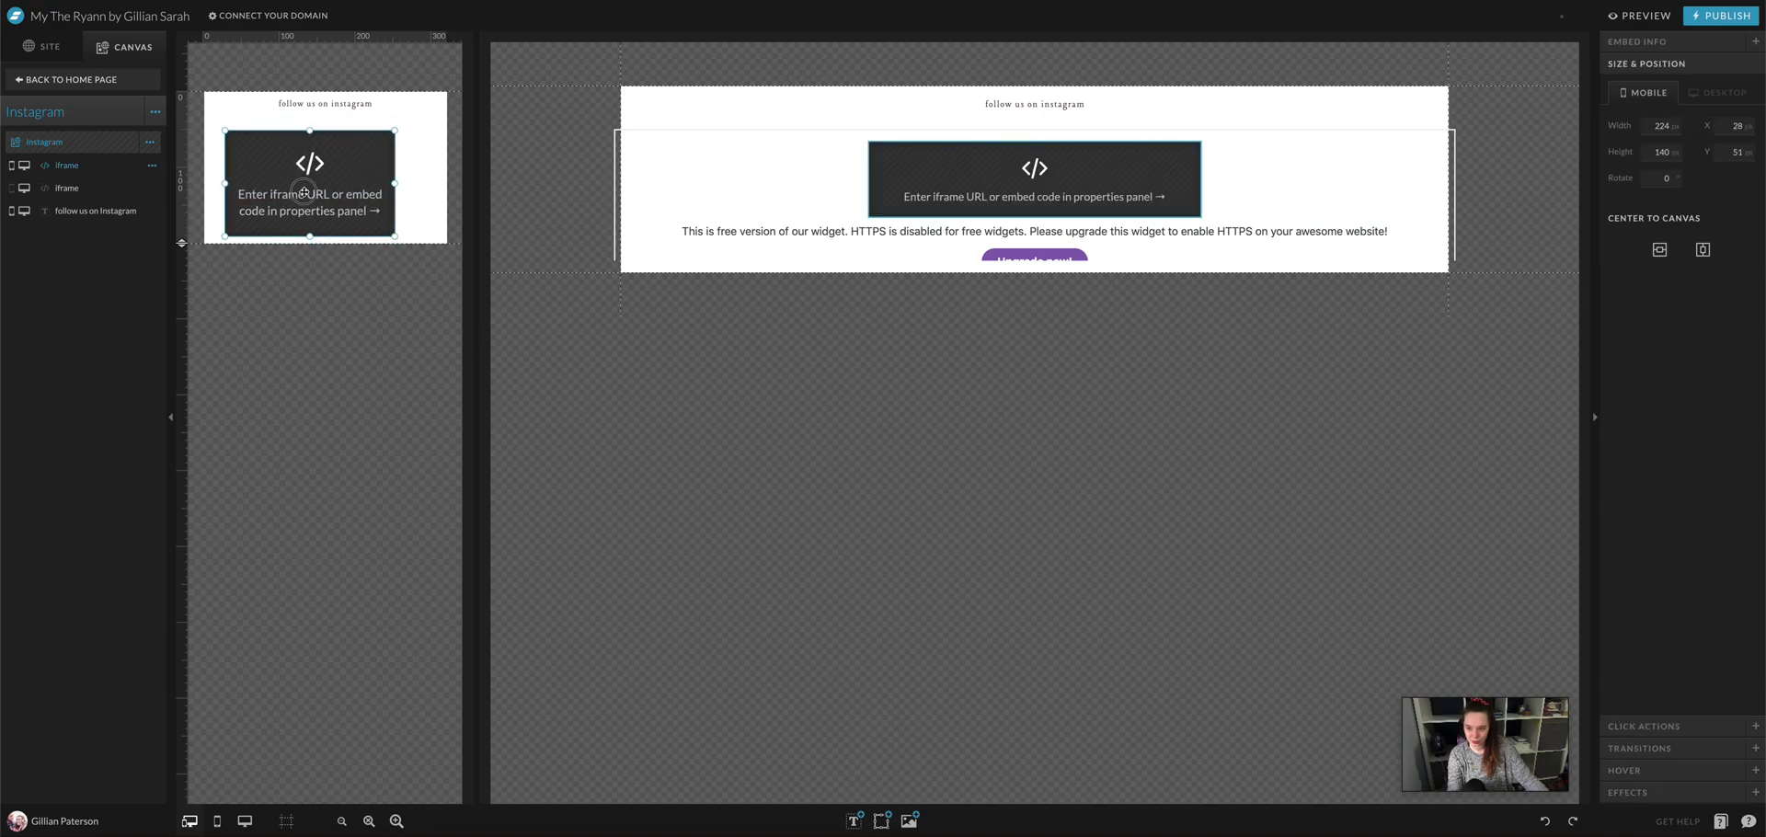
double_click(305, 198)
key("ctrl+v")
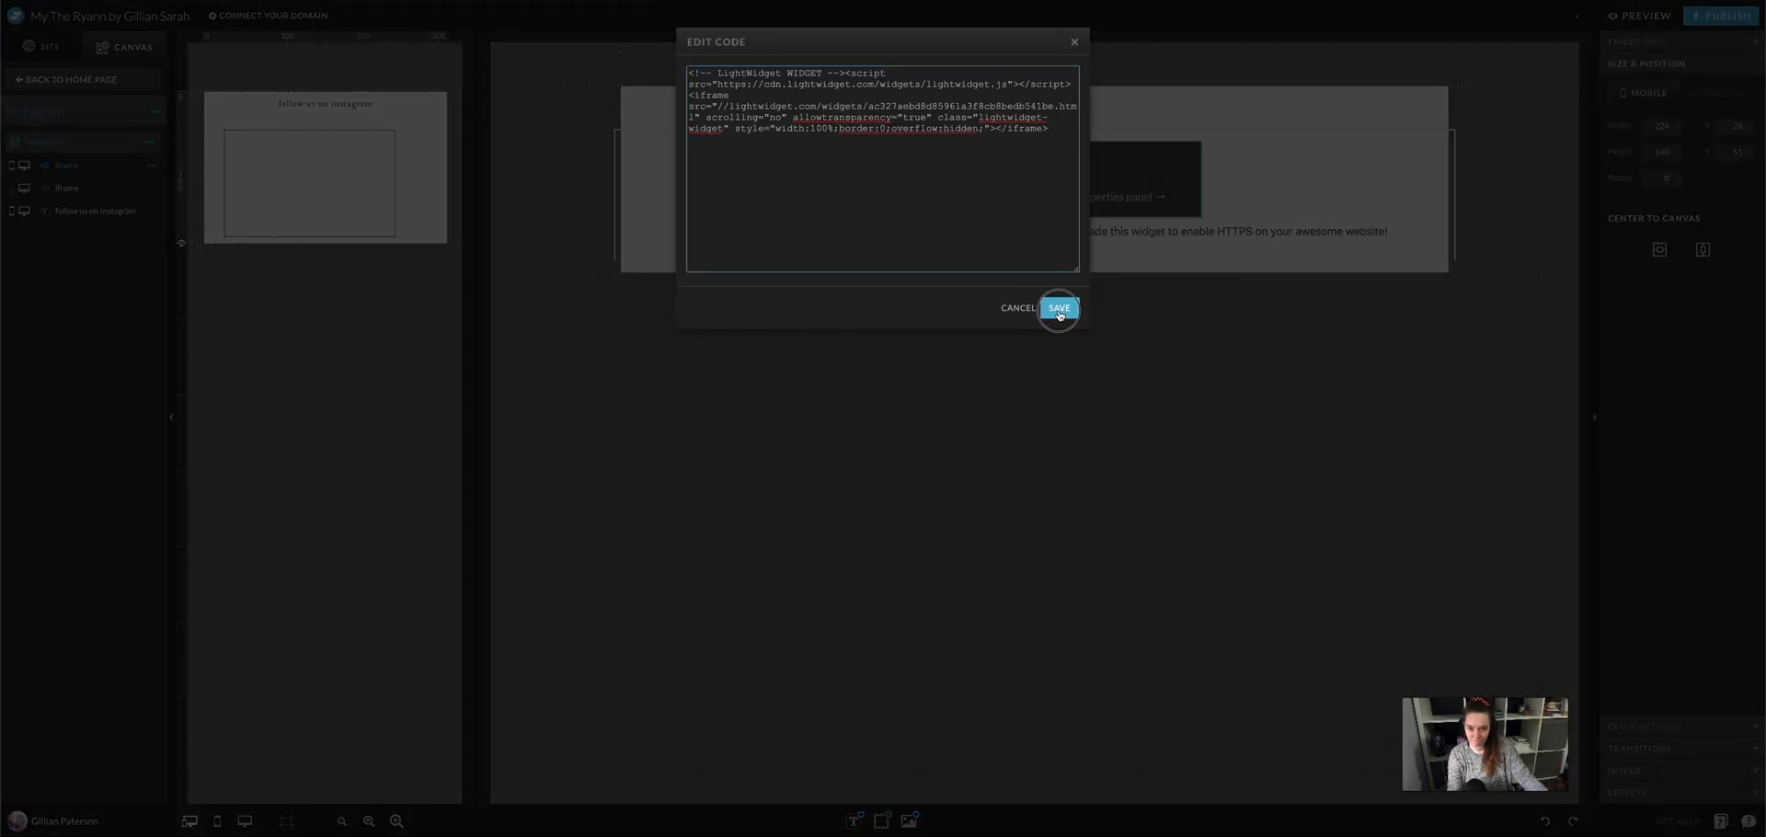
left_click(1060, 307)
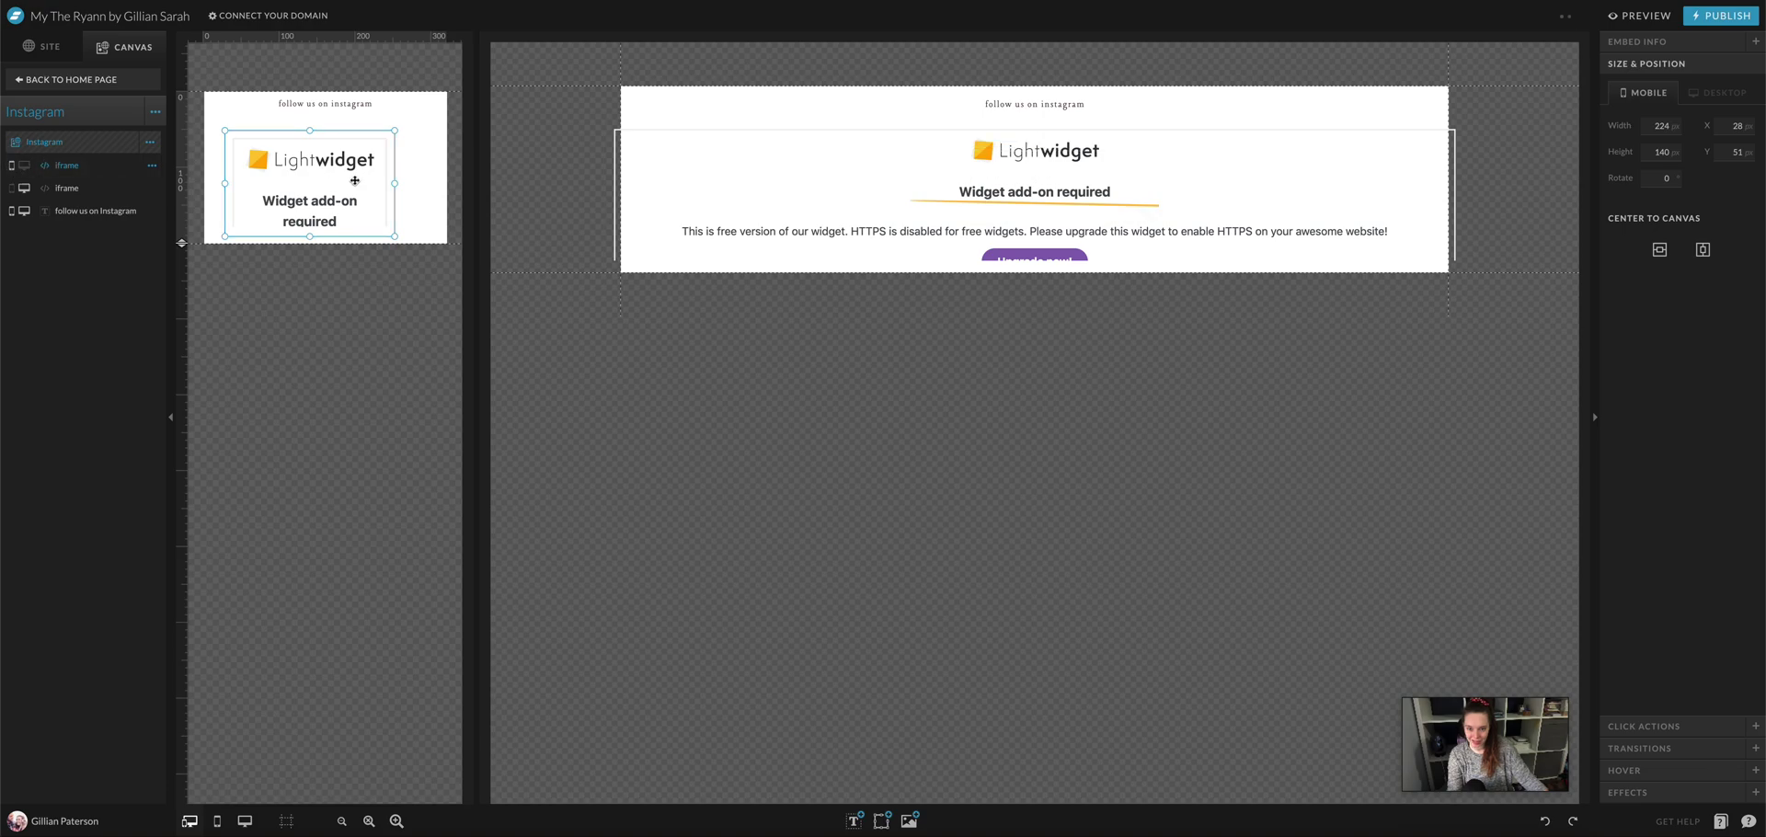
- Move the grid embed under the heading, make the canvas taller, and enlarge it to 291×208
left_click_drag(344, 183, 333, 177)
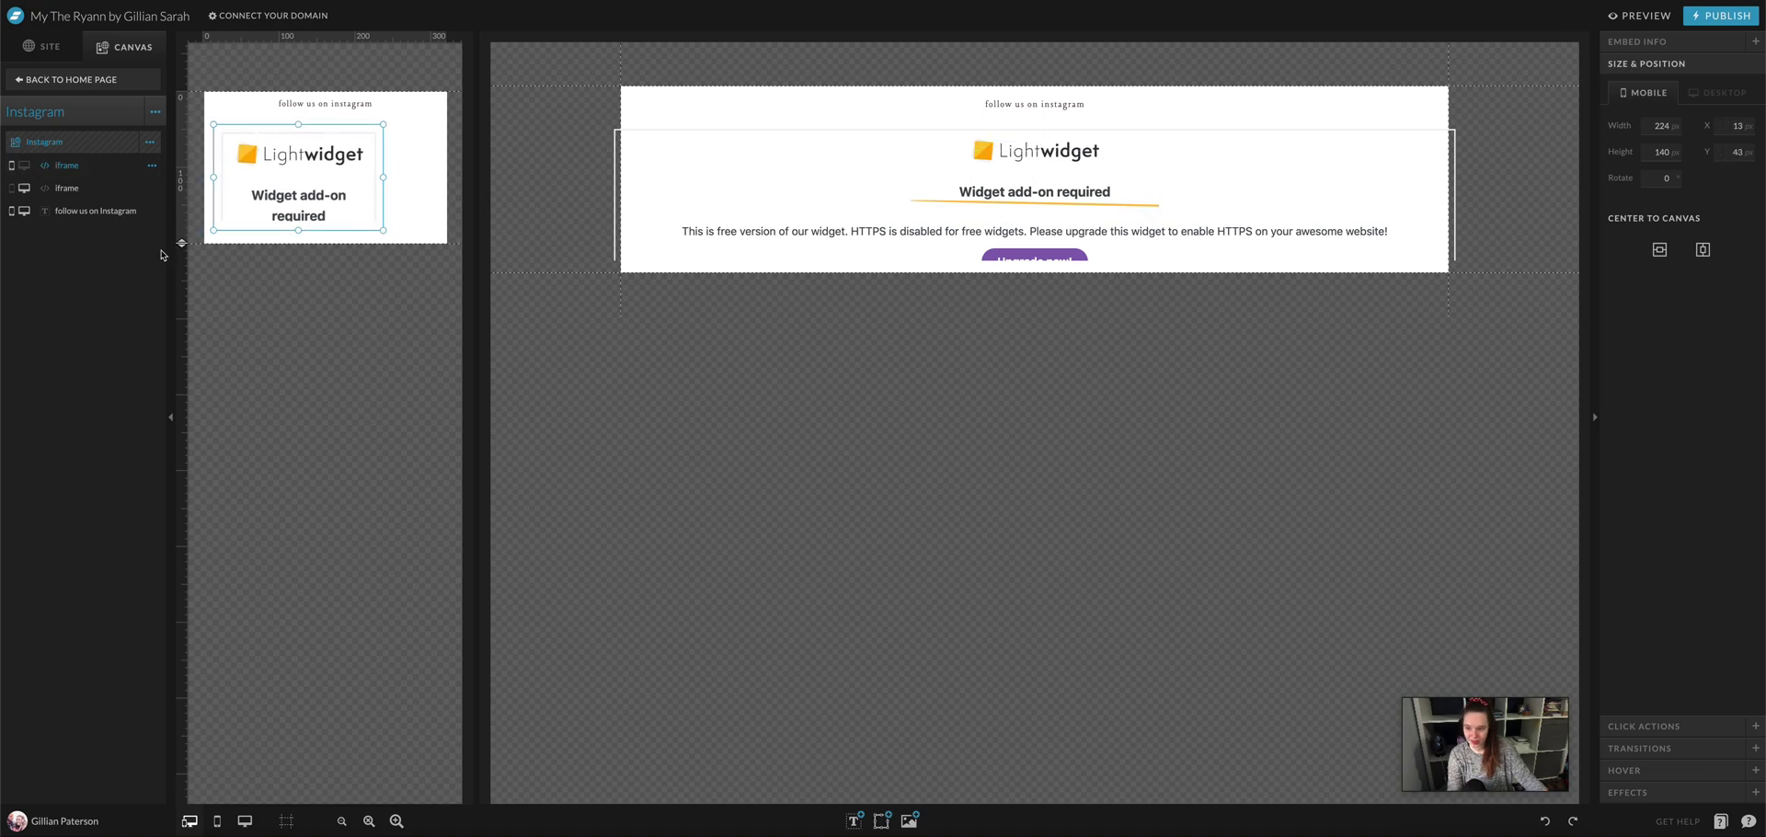
left_click_drag(184, 243, 183, 320)
left_click(324, 254)
left_click(372, 230)
left_click_drag(379, 230, 435, 283)
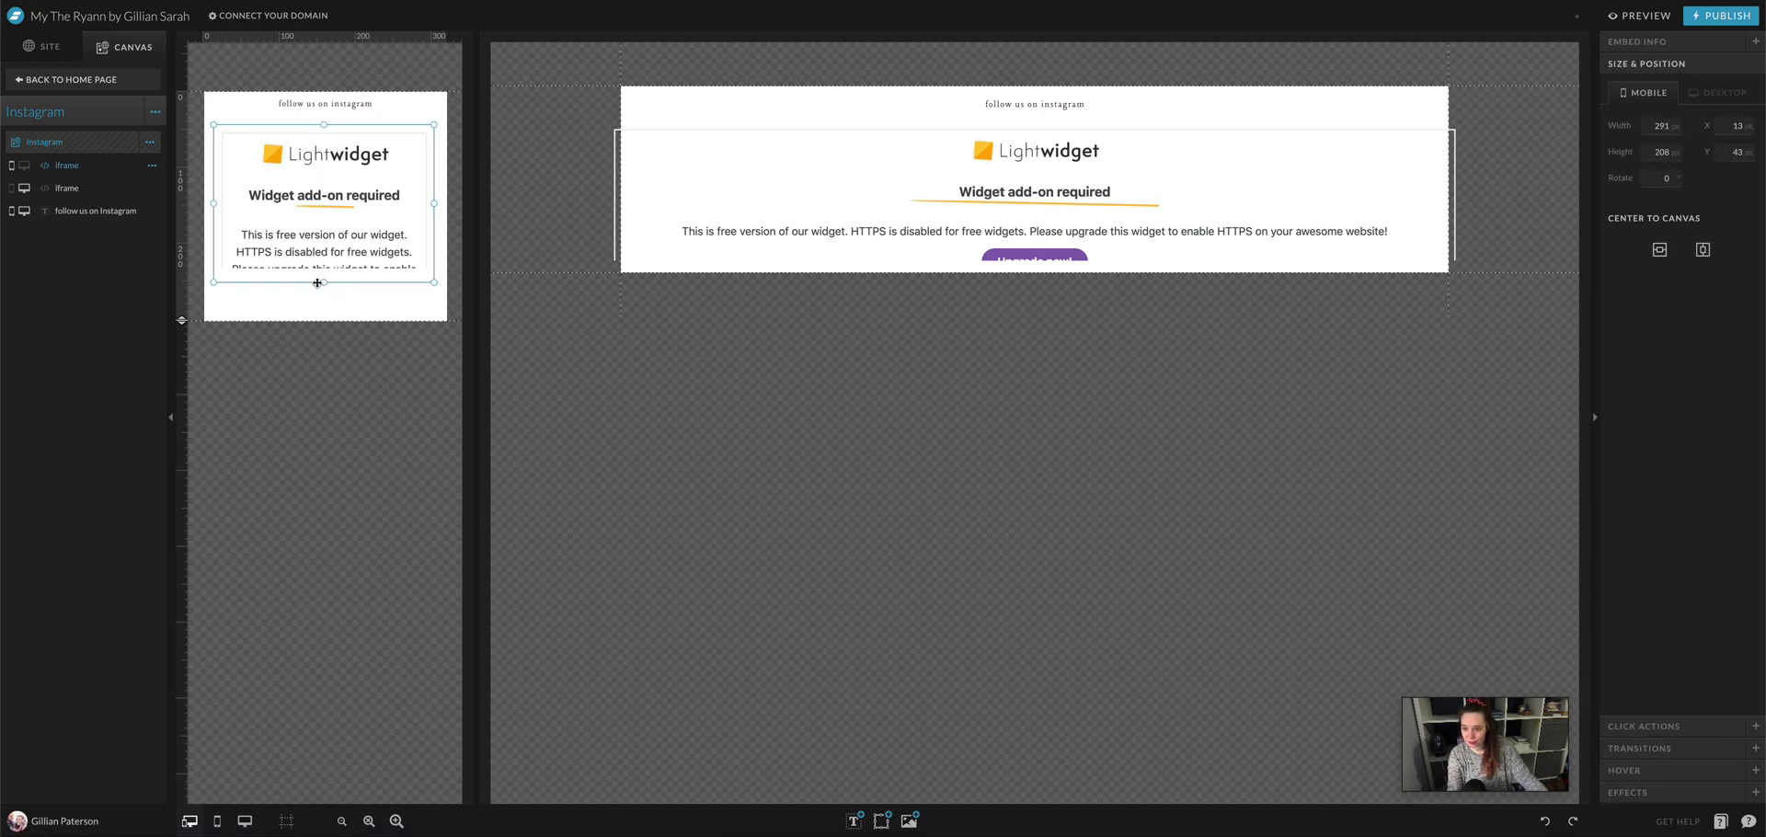
key("ctrl+a")
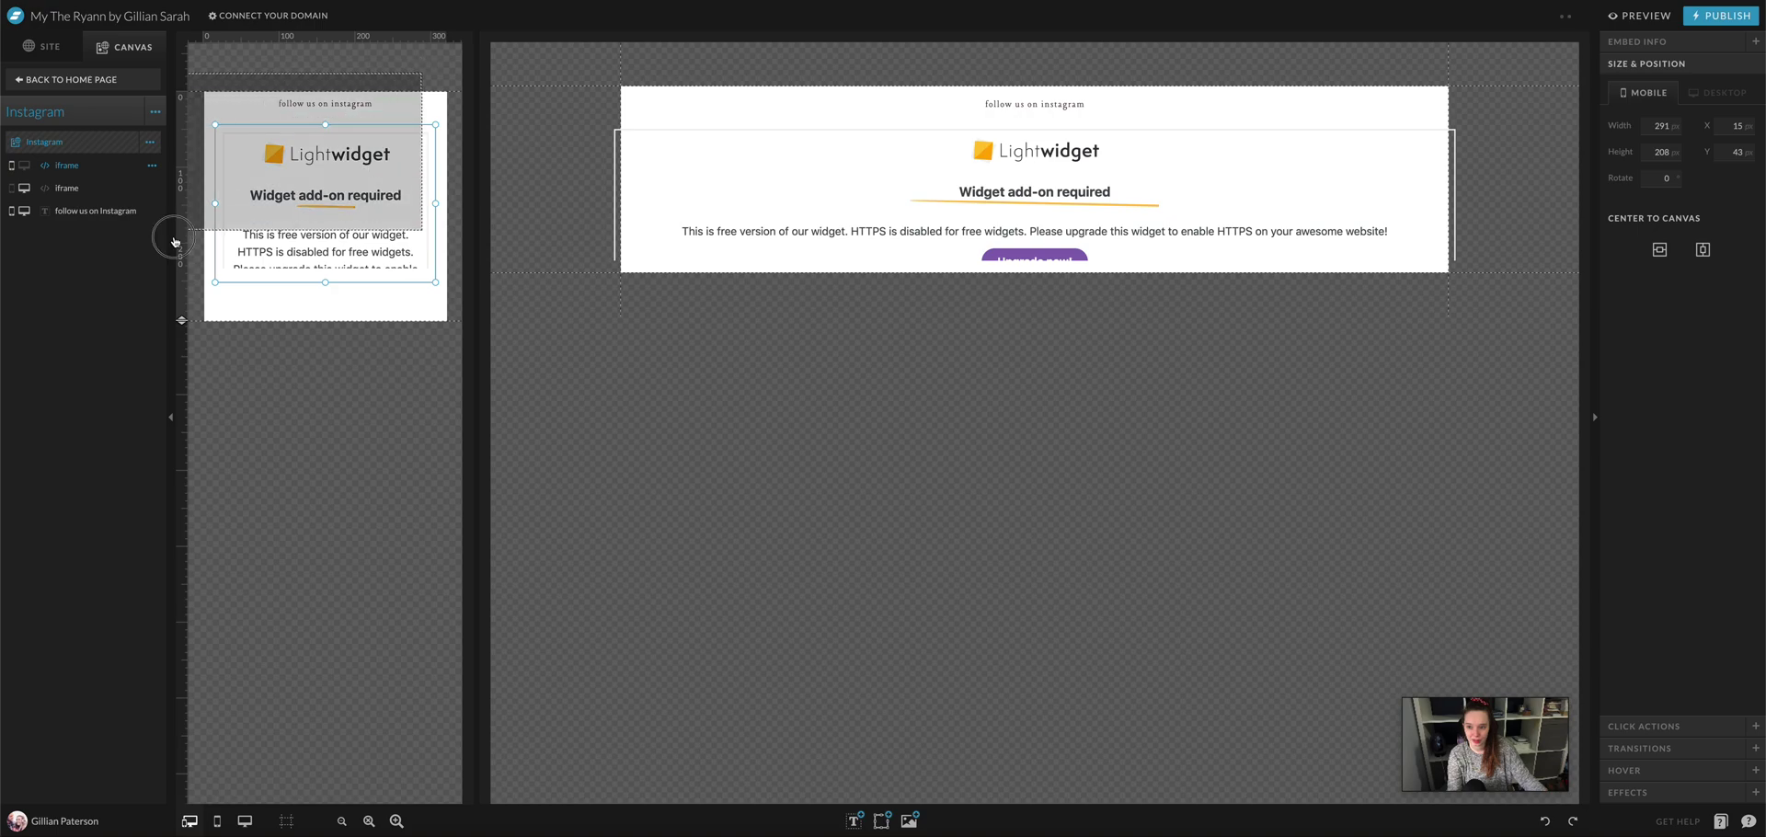
left_click(1642, 16)
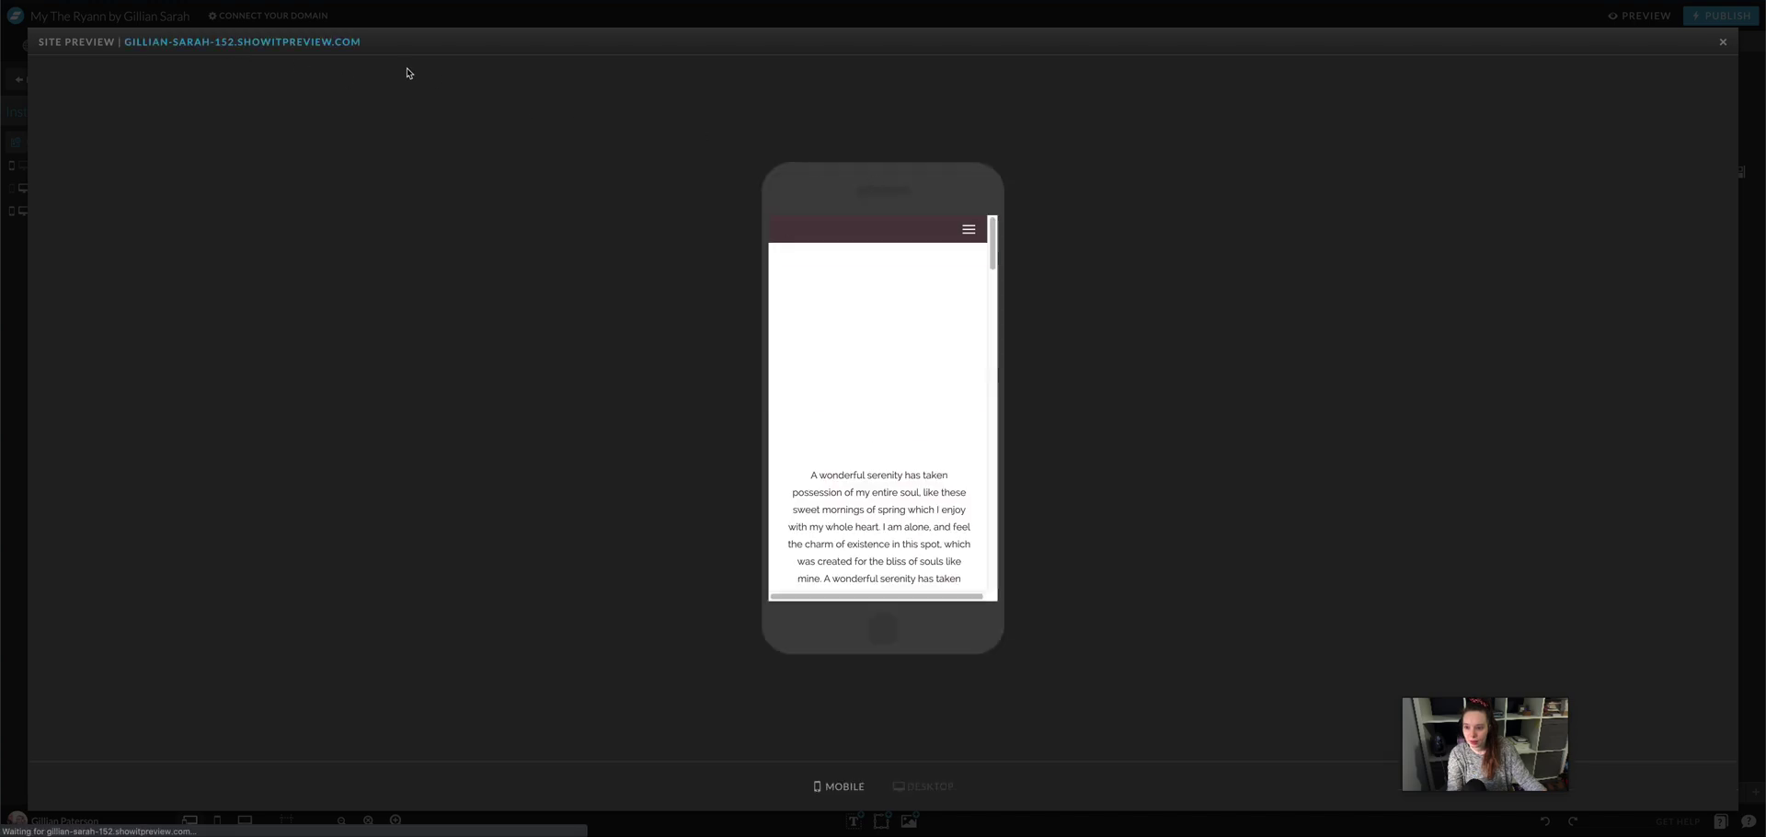
scroll(948, 296, "down", 10)
scroll(948, 297, "up", 6)
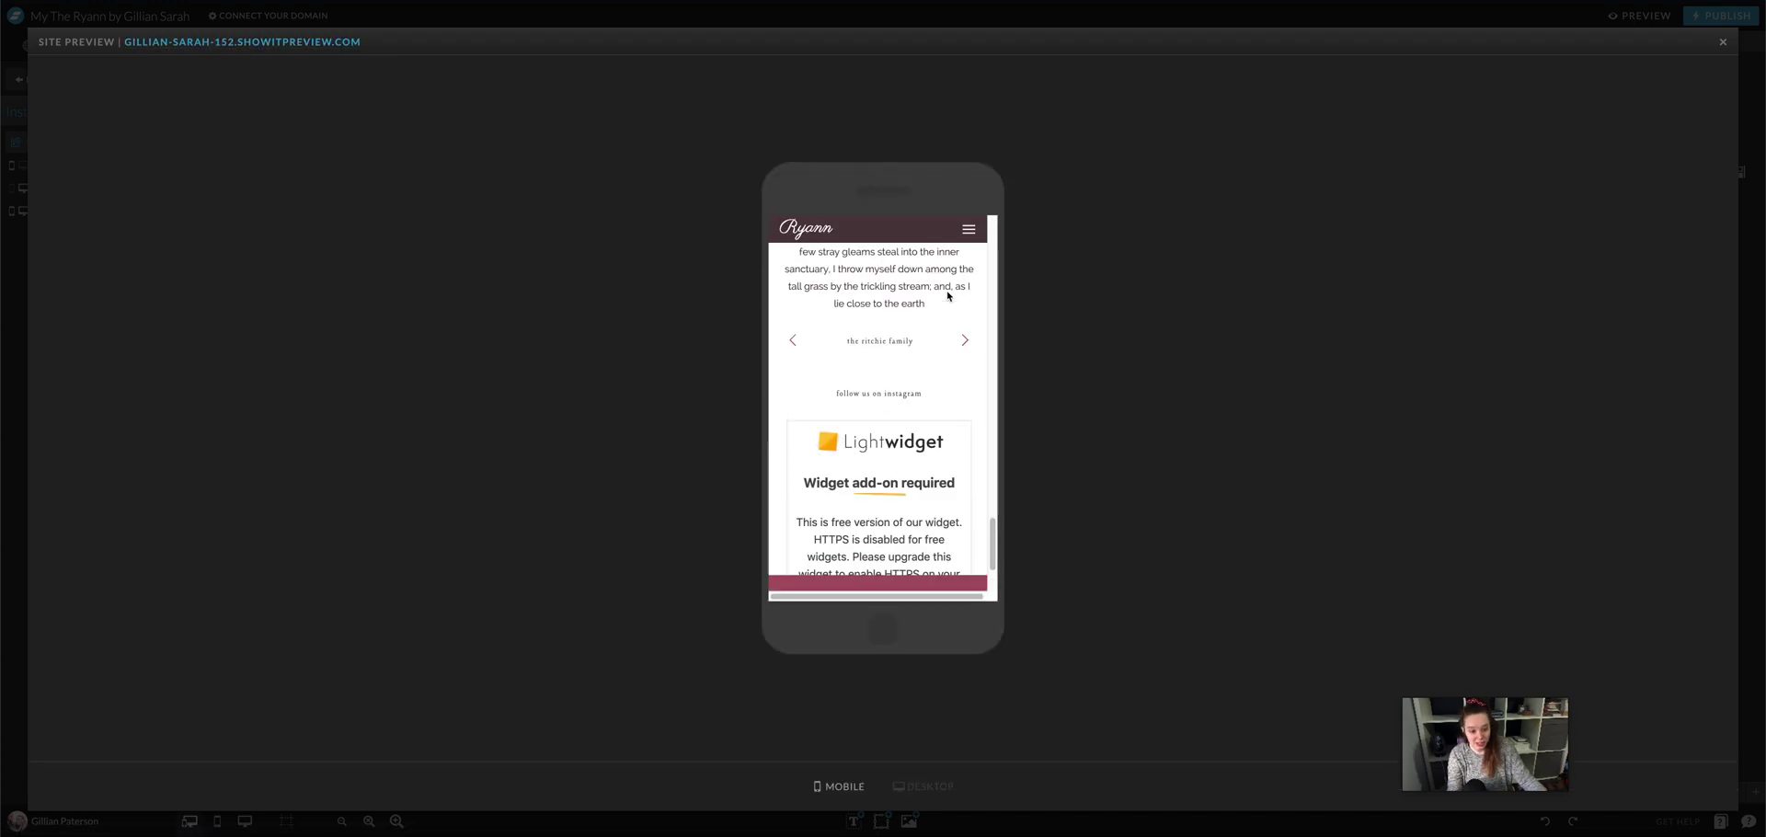
scroll(947, 296, "down", 6)
scroll(948, 296, "up", 6)
scroll(948, 296, "down", 6)
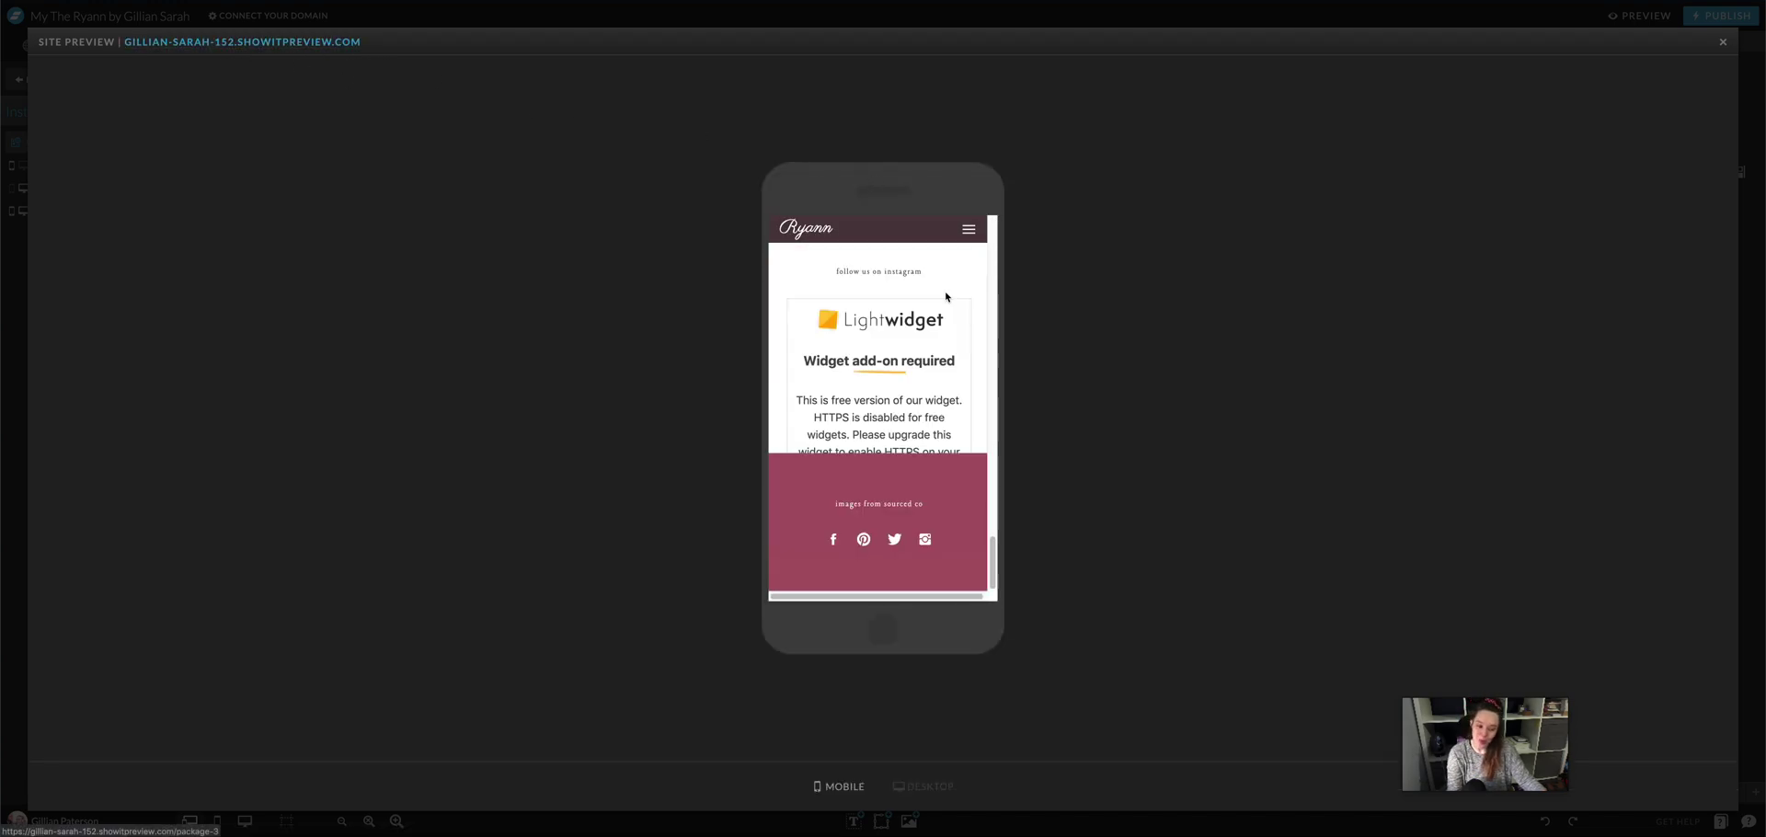
left_click(1725, 43)
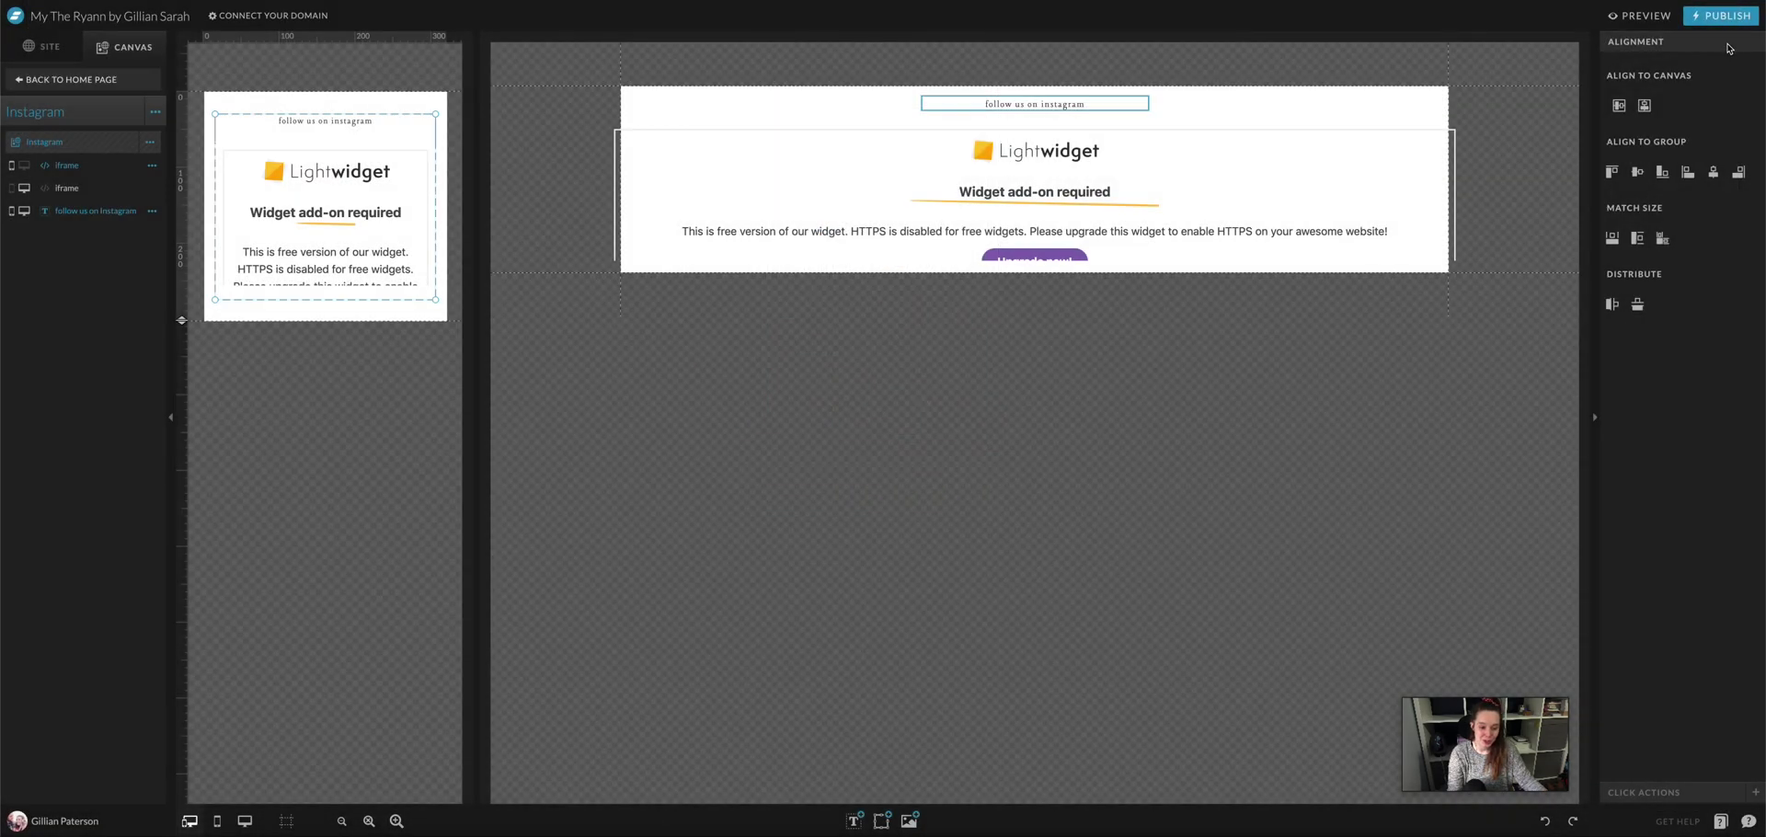
- Clear the canvas selection and return to the Home page from the left panel
left_click(1485, 202)
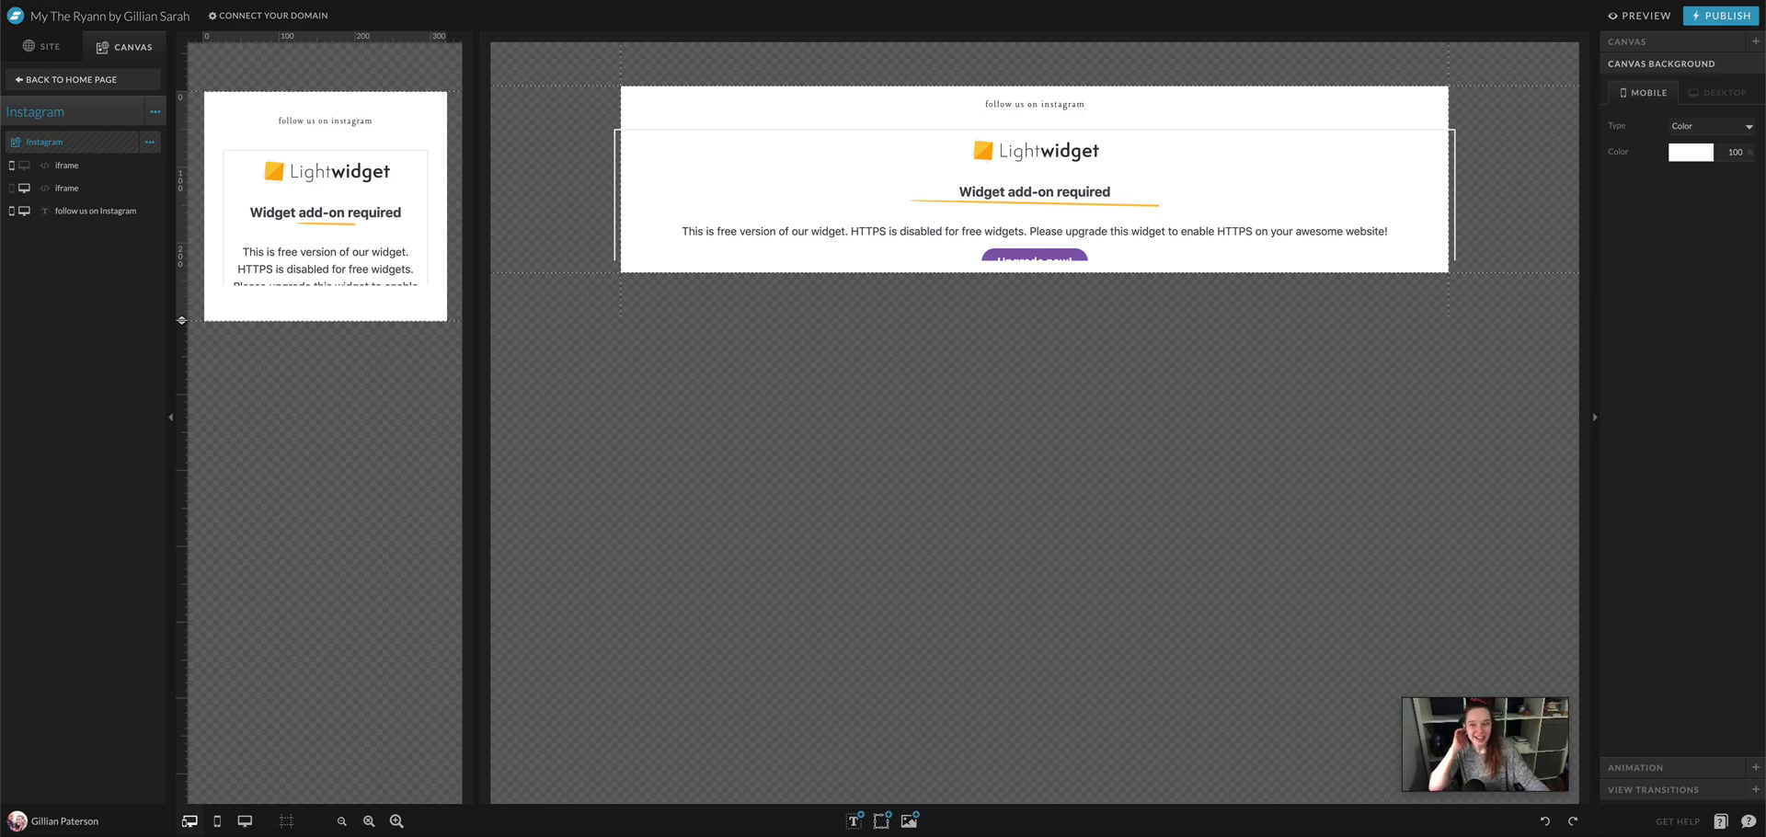
left_click(28, 79)
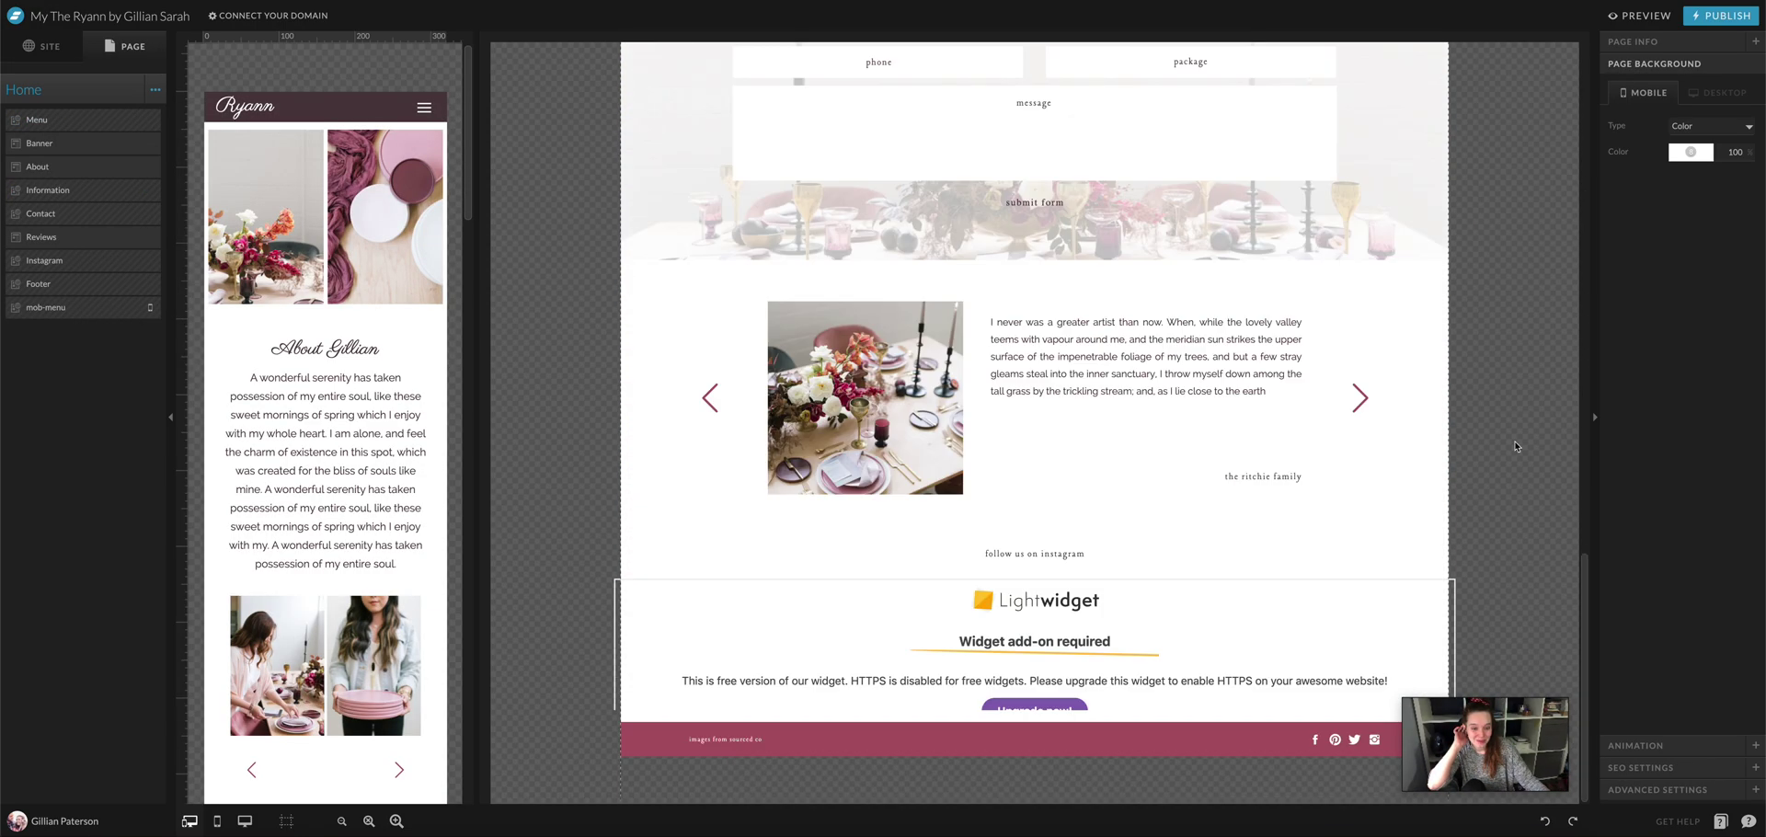